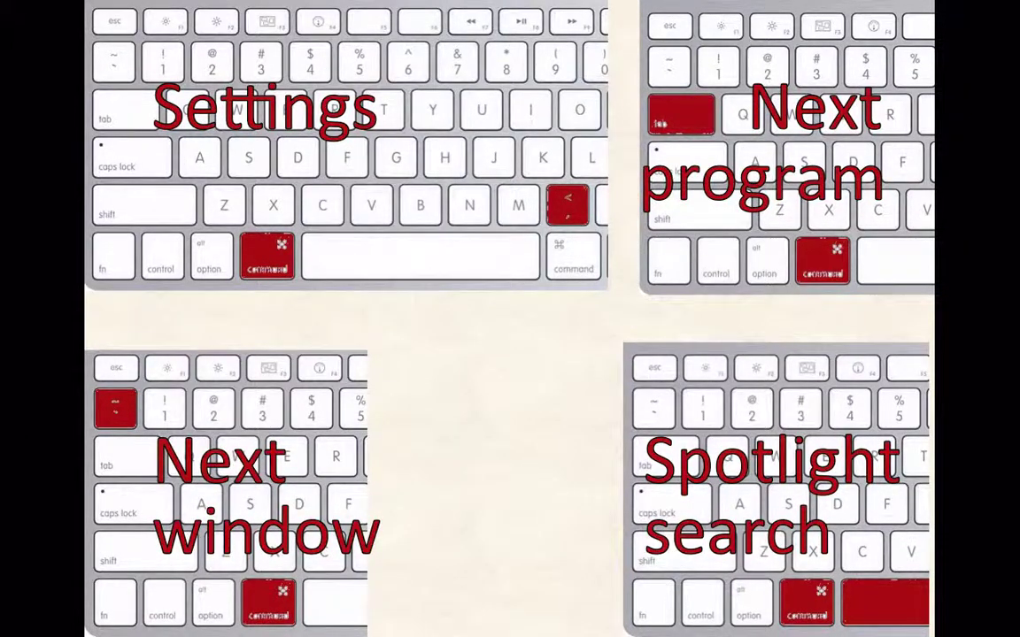
# - Cycle through the open applications from the slide show and switch to Finder
pyautogui.press('super+Tab')
pyautogui.press('super+Tab')
pyautogui.press('super+Tab')
pyautogui.press('super+Tab')
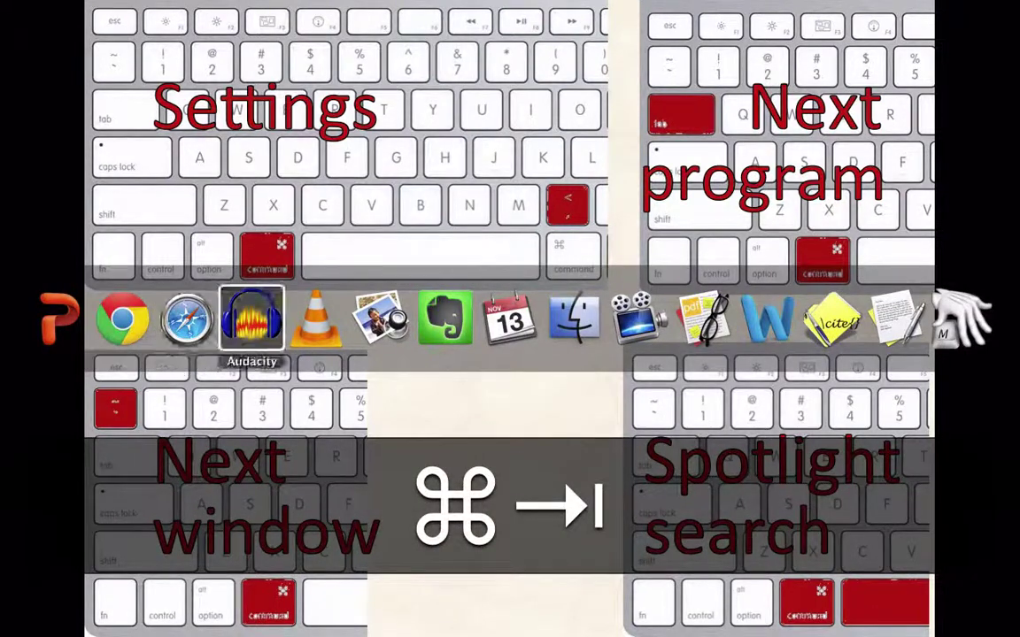
pyautogui.press('super+Tab')
pyautogui.press('super+Tab')
pyautogui.press('super+Tab')
pyautogui.press('super+Tab')
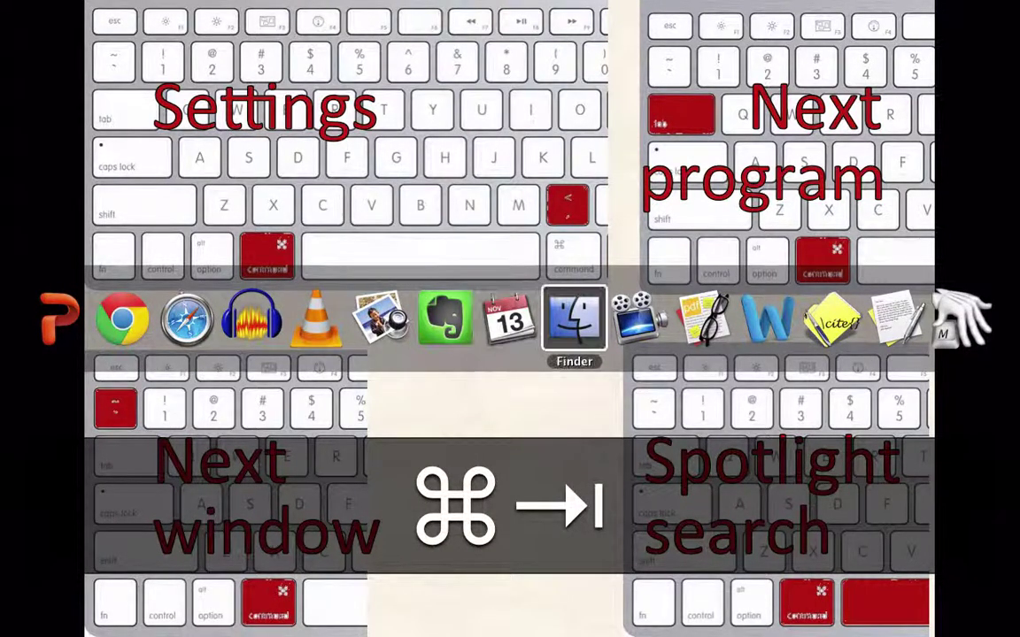
# - Switch from Finder to VLC media player by cycling through the open applications
pyautogui.press('super+Tab')
pyautogui.press('super+Tab')
pyautogui.press('super+Tab')
pyautogui.press('super+Tab')
pyautogui.press('super+Tab')
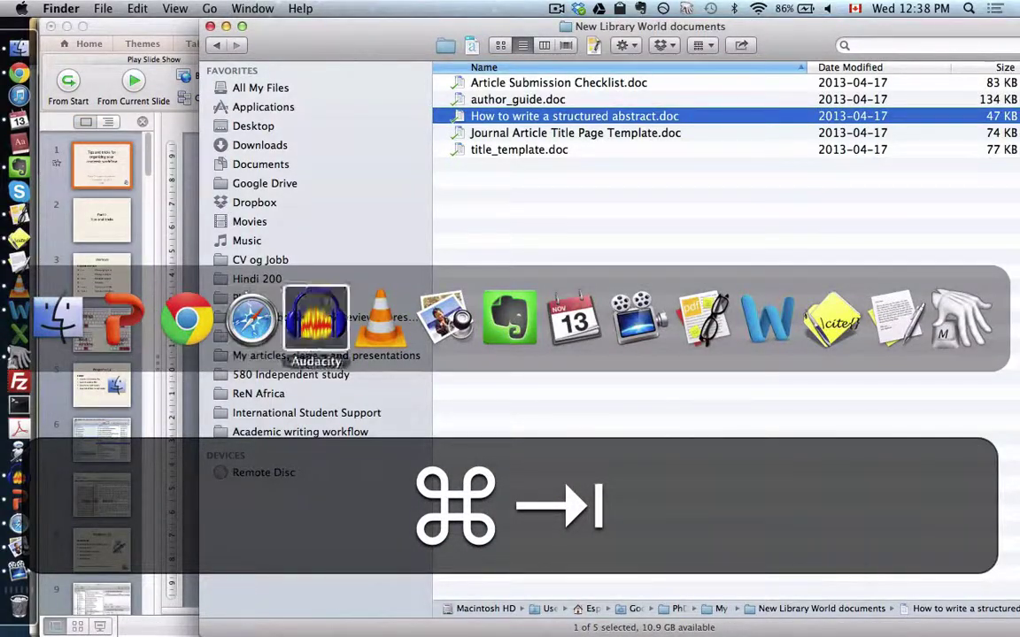
pyautogui.press('super+Tab')
# - Switch from VLC media player to Audacity
pyautogui.press('super+Tab')
pyautogui.press('super+Tab')
pyautogui.press('super+Tab')
pyautogui.press('super+Tab')
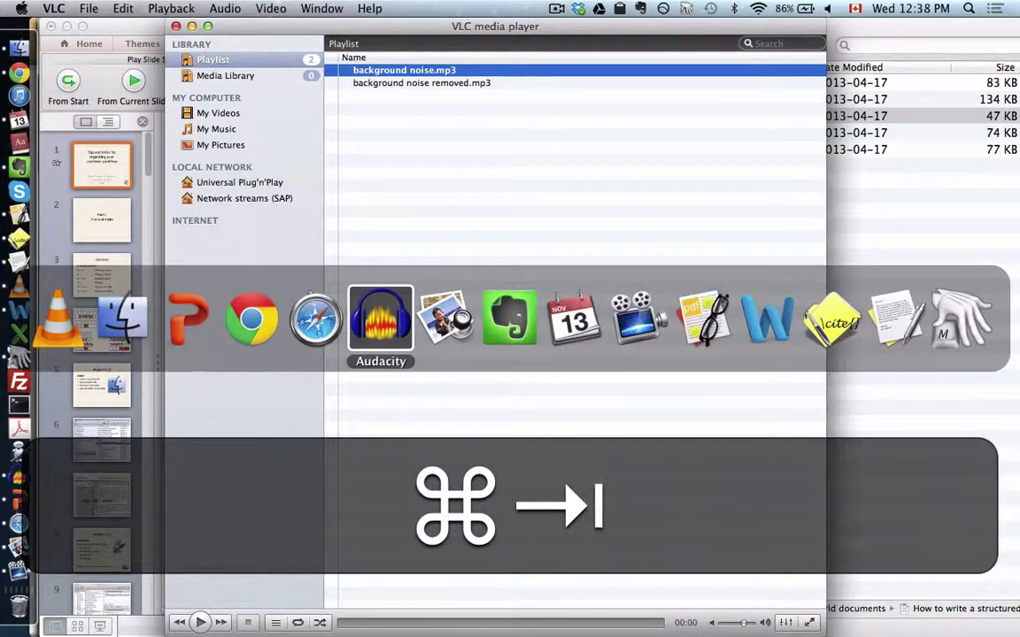
# - Cycle backwards through the open applications and return to the PowerPoint slide show
pyautogui.press('super+Tab')
pyautogui.press('super+Tab')
pyautogui.press('shift+super+Tab')
pyautogui.press('shift+super+Tab')
pyautogui.press('shift+super+Tab')
pyautogui.press('shift+super+Tab')
pyautogui.press('shift+super+Tab')
pyautogui.press('shift+super+Tab')
pyautogui.press('shift+super+Tab')
pyautogui.press('shift+super+Tab')
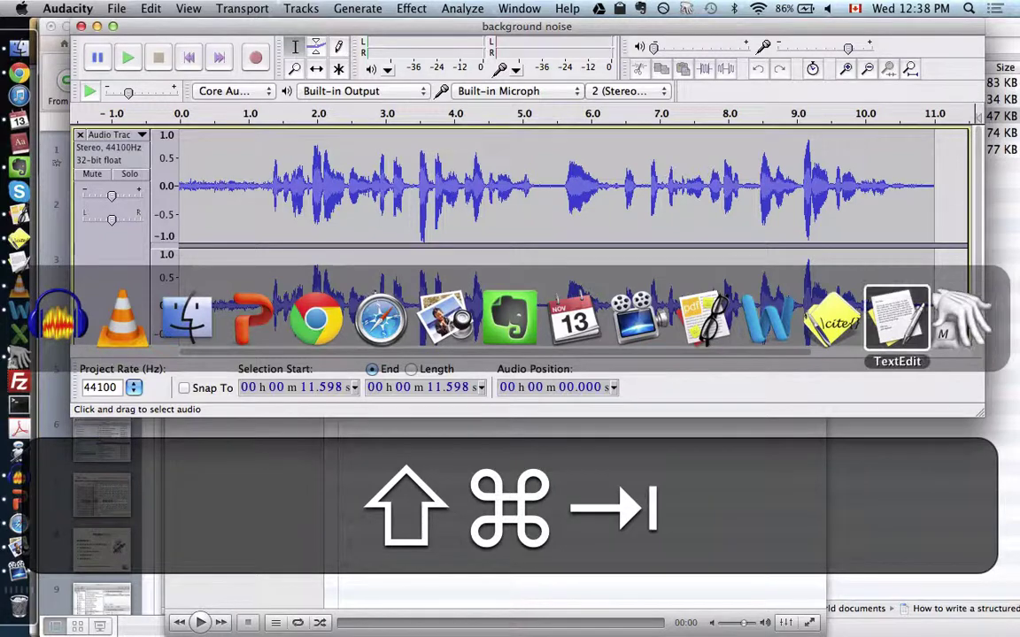
pyautogui.press('shift+super+Tab')
pyautogui.press('shift+super+Tab')
pyautogui.press('shift+super+Tab')
pyautogui.press('shift+super+Tab')
pyautogui.press('shift+super+Tab')
pyautogui.press('shift+super+Tab')
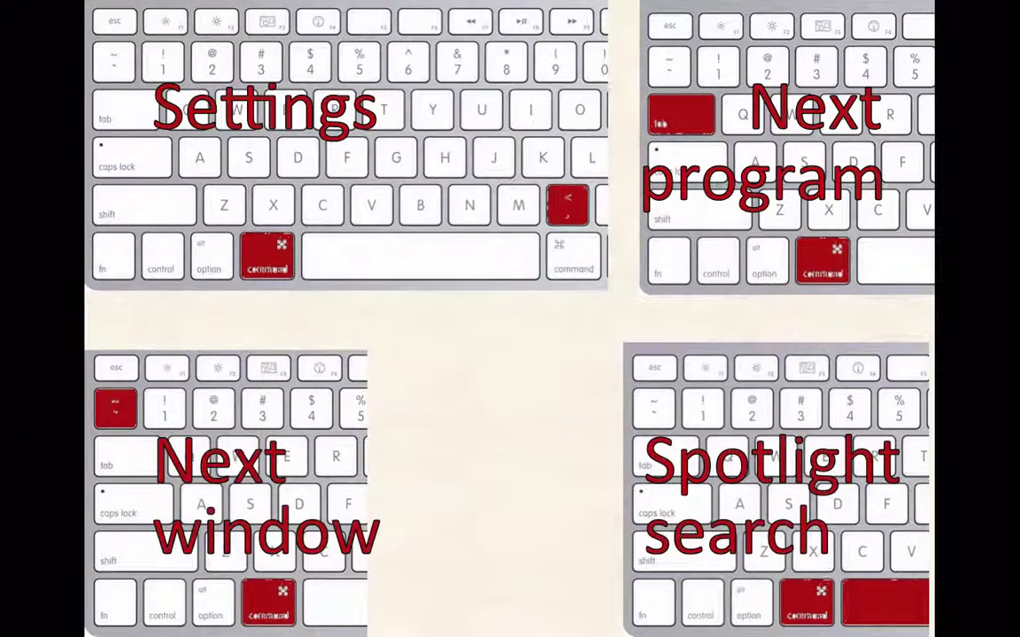
# - Switch to Chrome and back to the PowerPoint slide show
pyautogui.press('super+Tab')
pyautogui.press('super+Tab')
pyautogui.press('super+Tab')
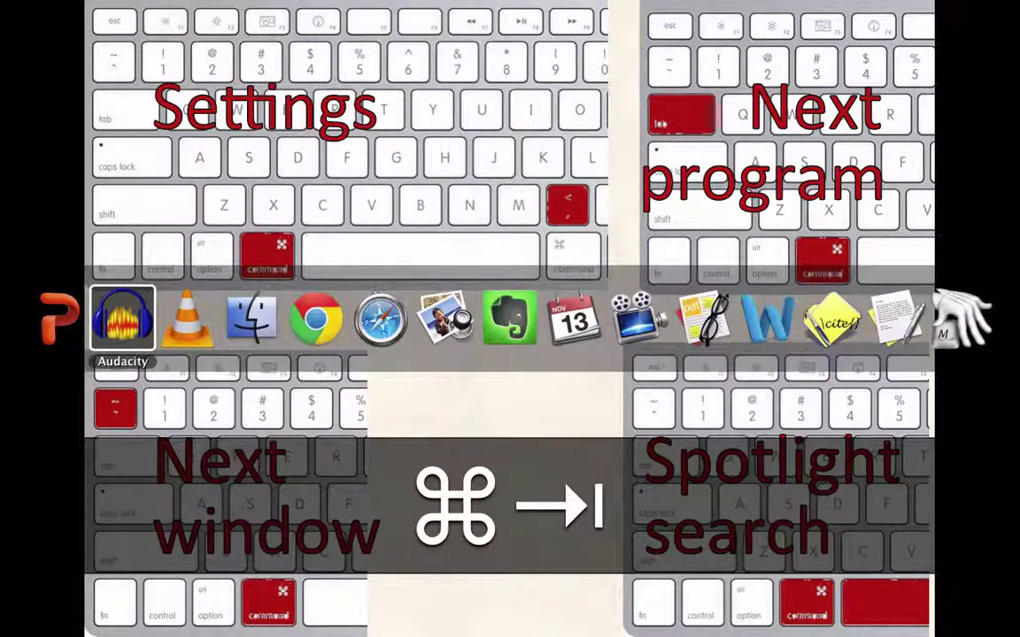
pyautogui.press('super+Tab')
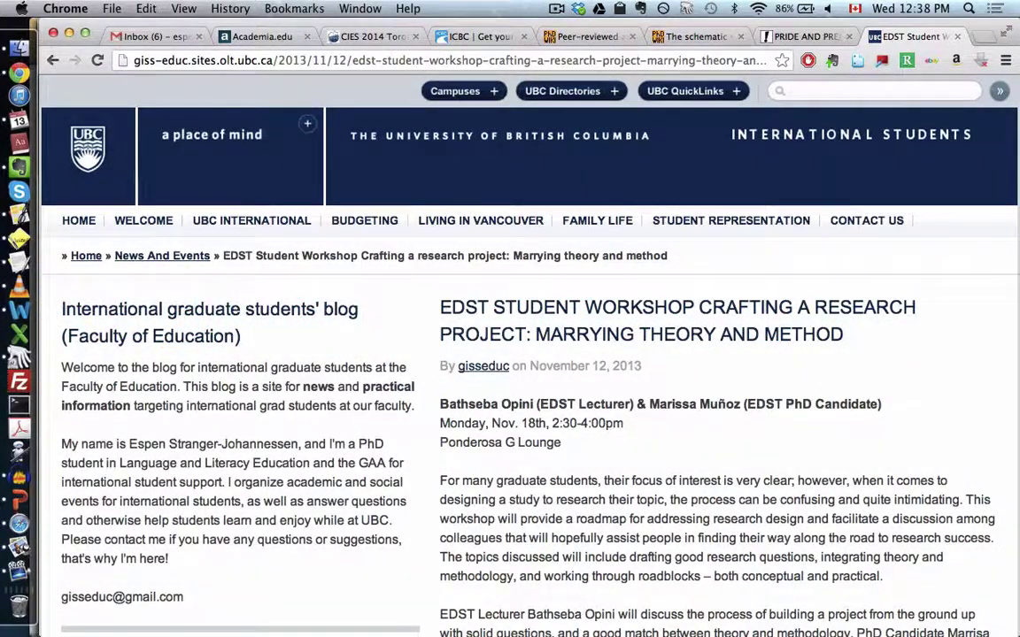
pyautogui.press('super+Tab')
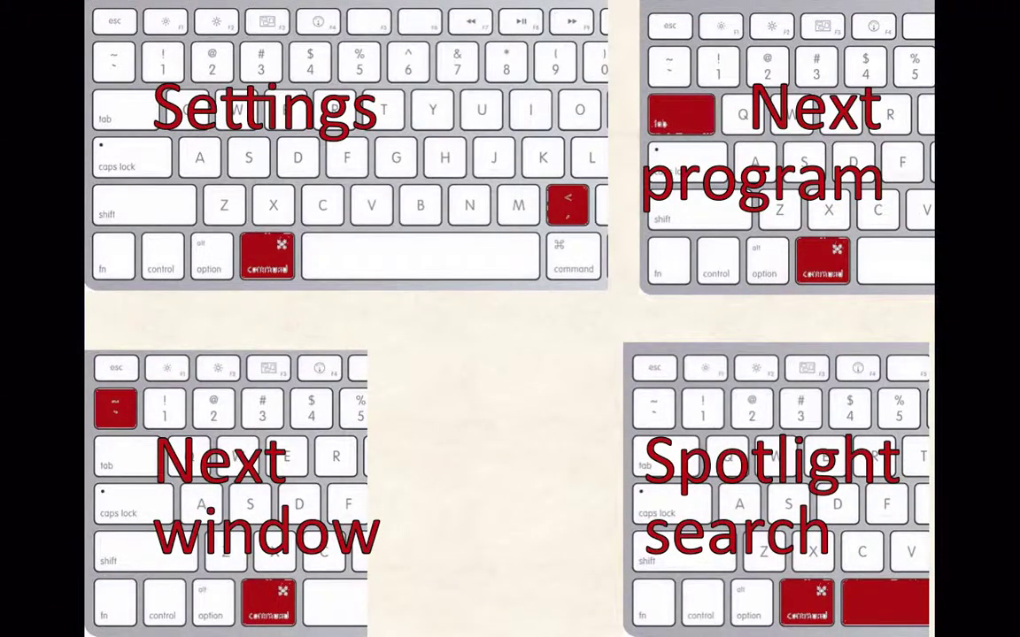
# - Switch to Chrome, cycle through its open windows, and return to the PowerPoint slide show
pyautogui.press('super+Tab')
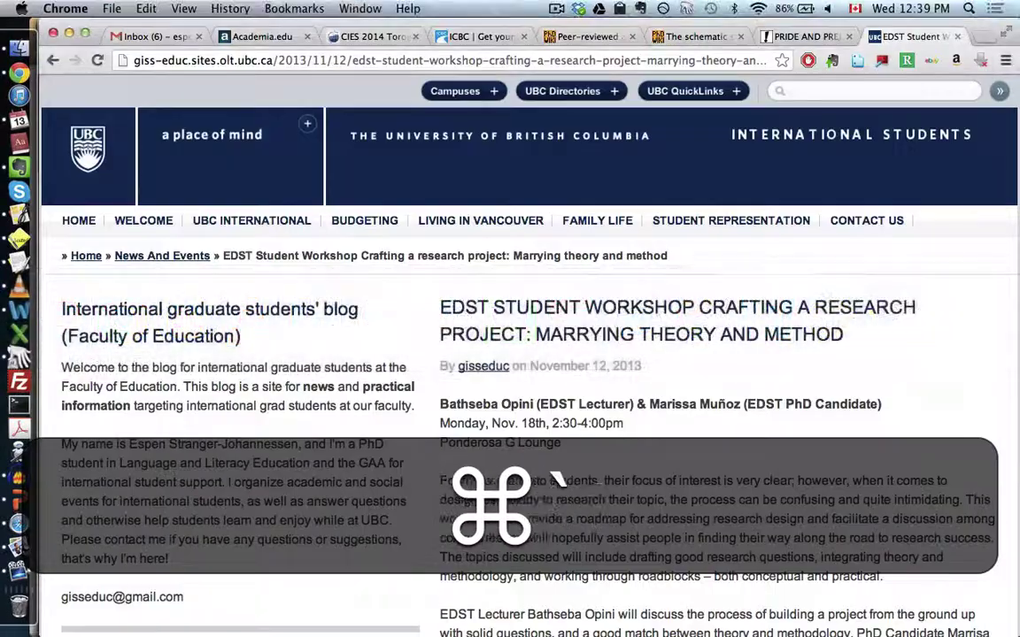
pyautogui.press('super+grave')
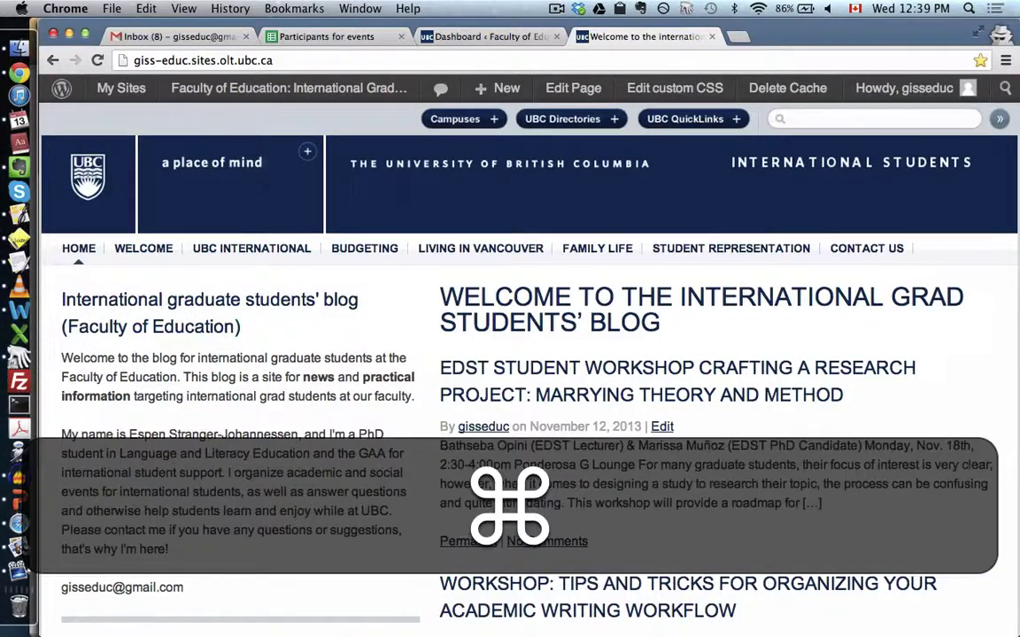
pyautogui.press('super+grave')
pyautogui.press('super+grave')
pyautogui.press('super+grave')
pyautogui.press('super+Tab')
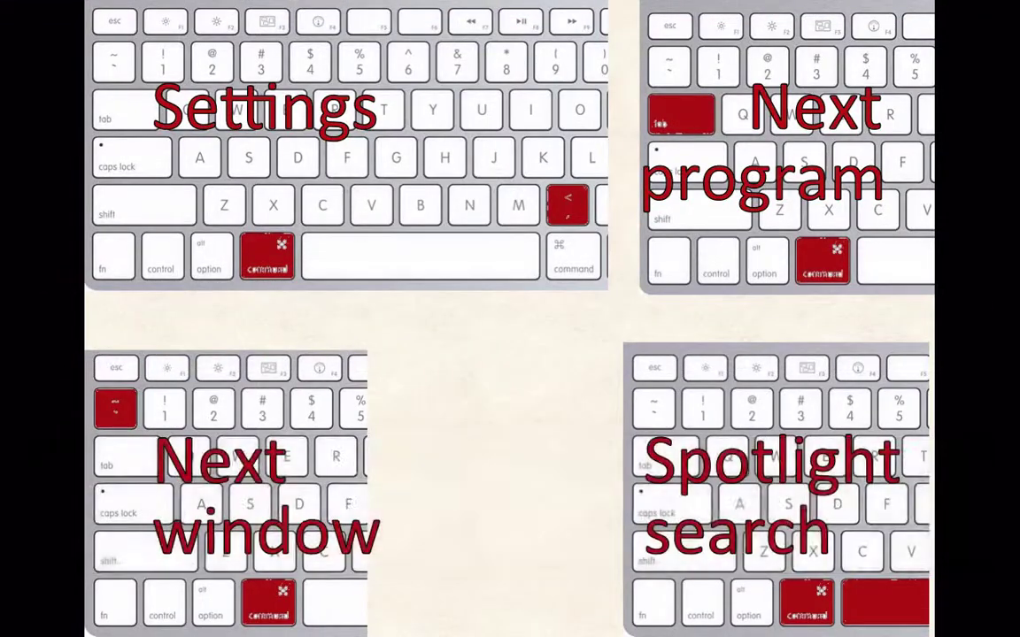
# - Switch from the slide show to Finder with the New Library World documents folder showing
pyautogui.press('super+Tab')
pyautogui.press('super+Tab')
pyautogui.press('super+Tab')
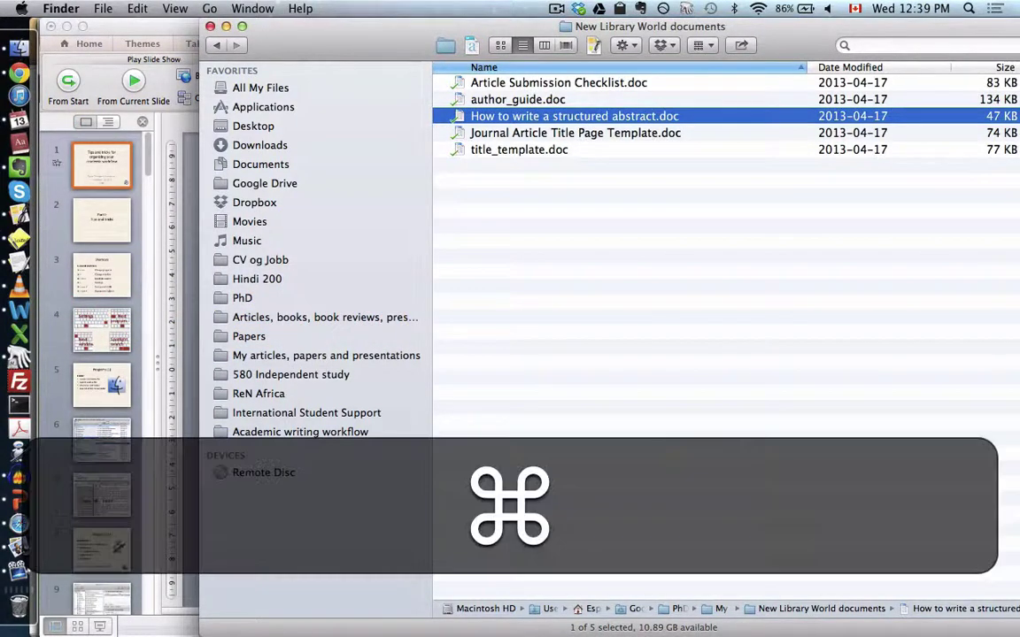
# - Search Spotlight for "di" and open the Dictionary application
pyautogui.press('super+space')
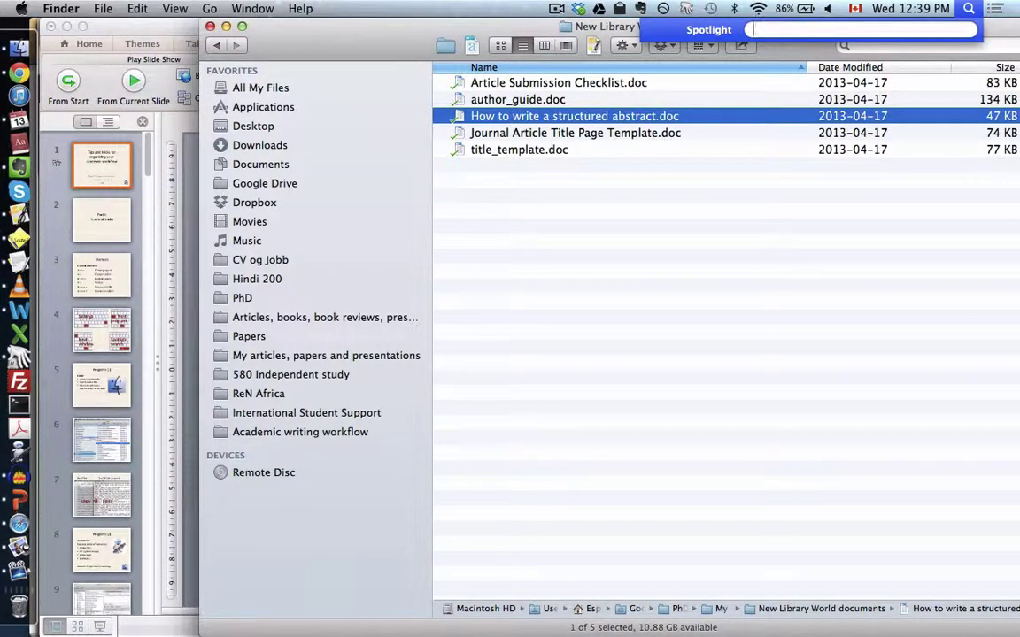
pyautogui.write('di')
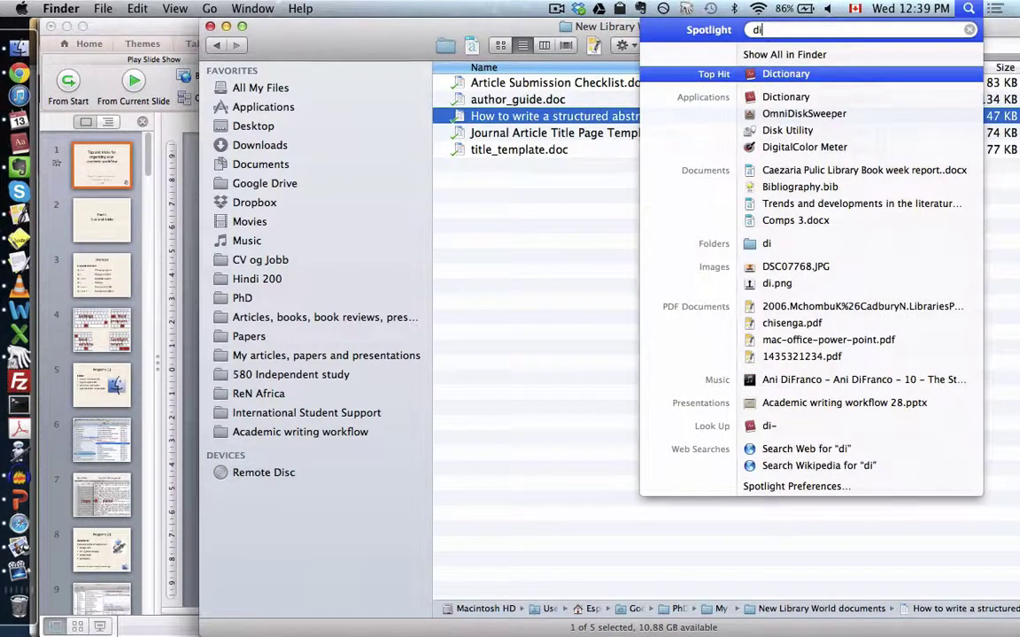
pyautogui.press('Return')
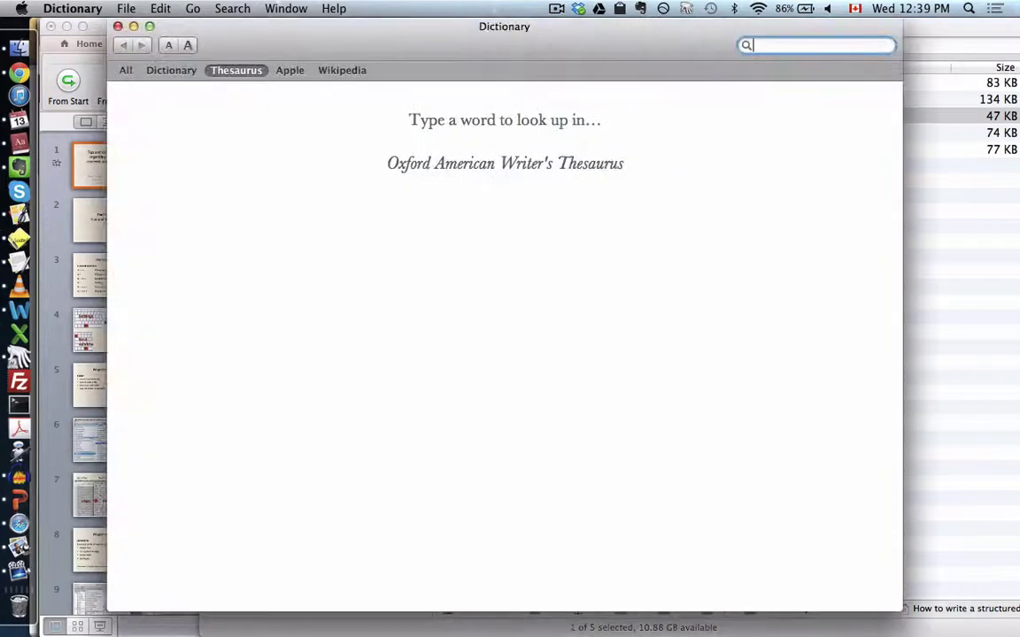
# - Quit Dictionary, return to the PowerPoint slide show and advance the slide
pyautogui.press('super+q')
pyautogui.press('super+Tab')
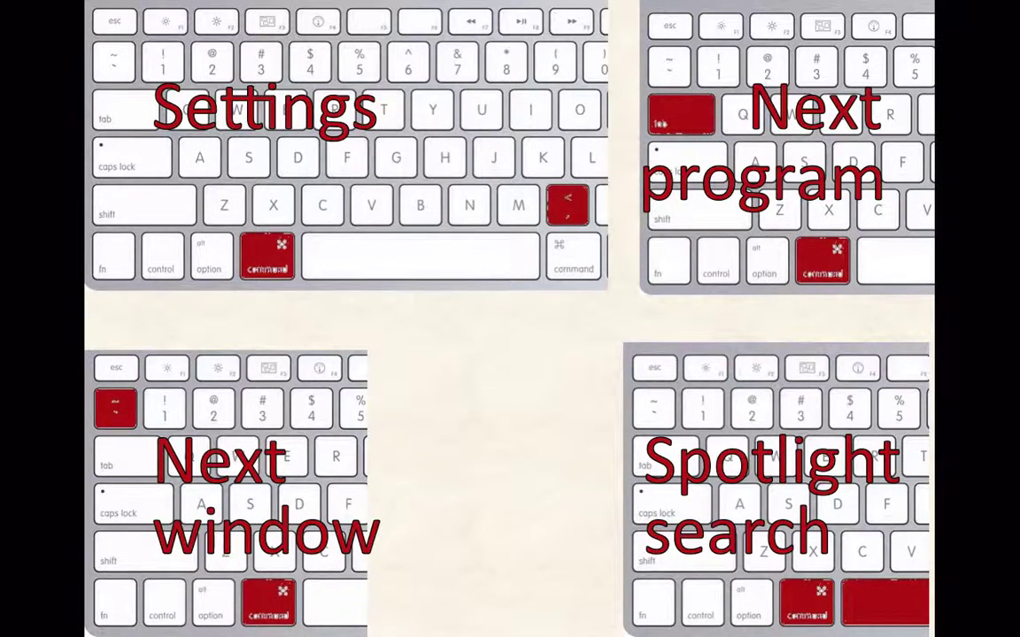
pyautogui.press('Right')
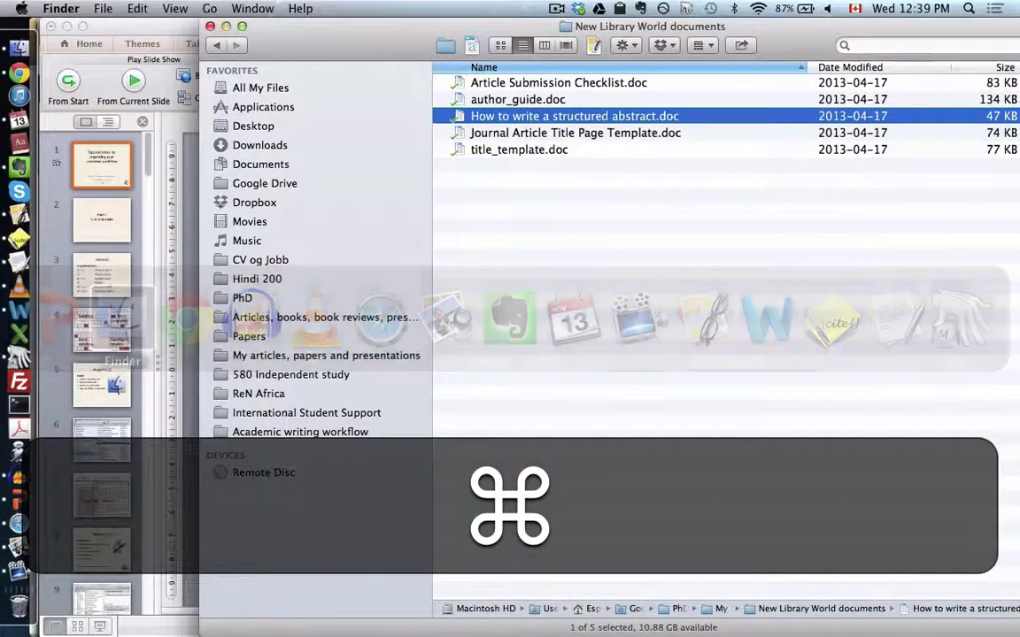
# - Browse Quick Look previews in the New Library World documents folder from author_guide.doc, ending at title_template.doc, and close the preview
pyautogui.press('Up')
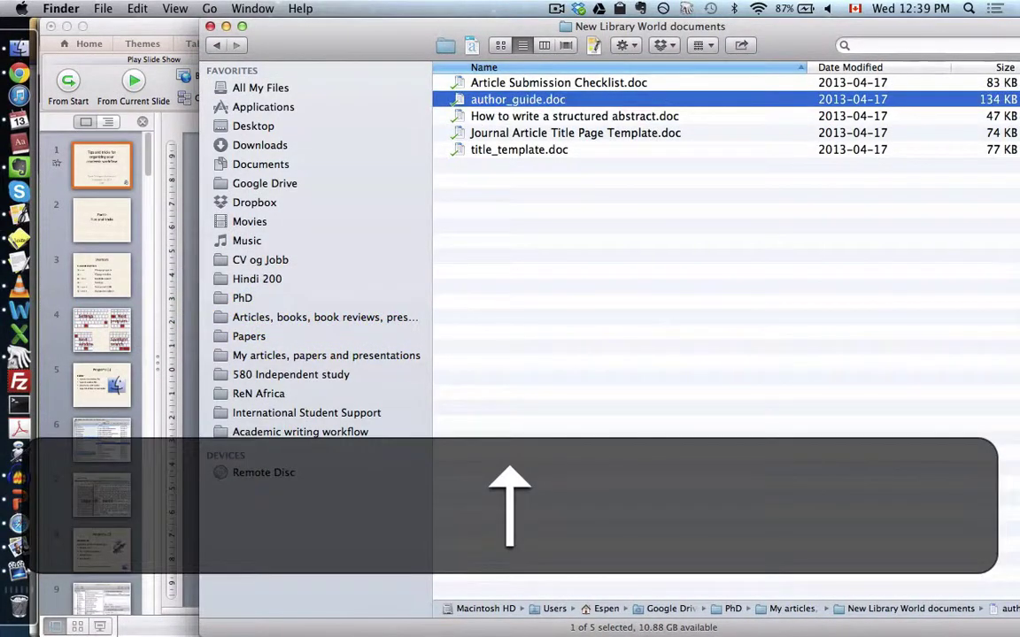
pyautogui.press('space')
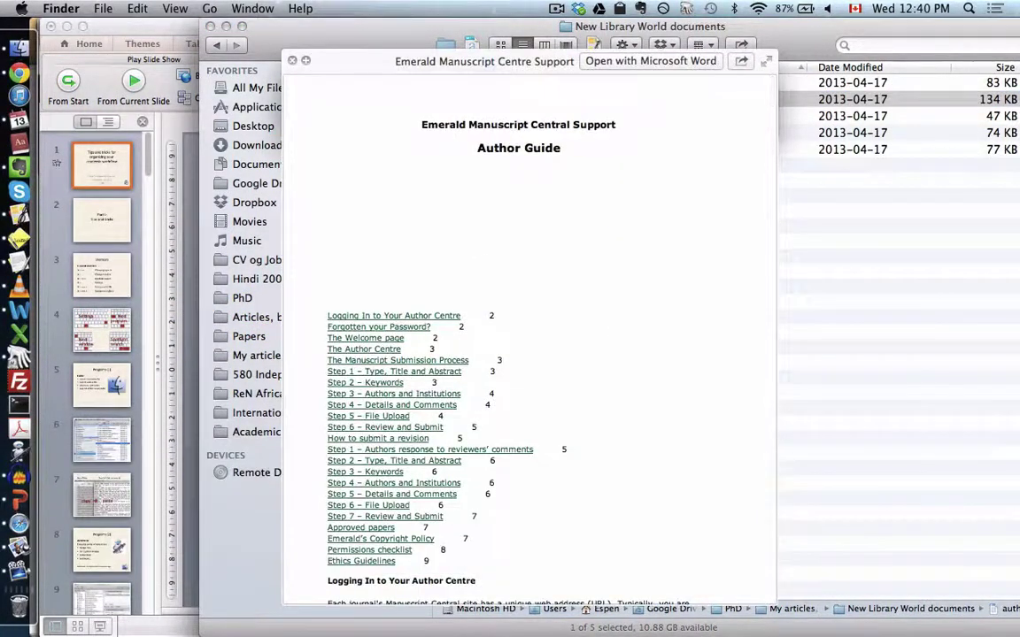
pyautogui.press('Down')
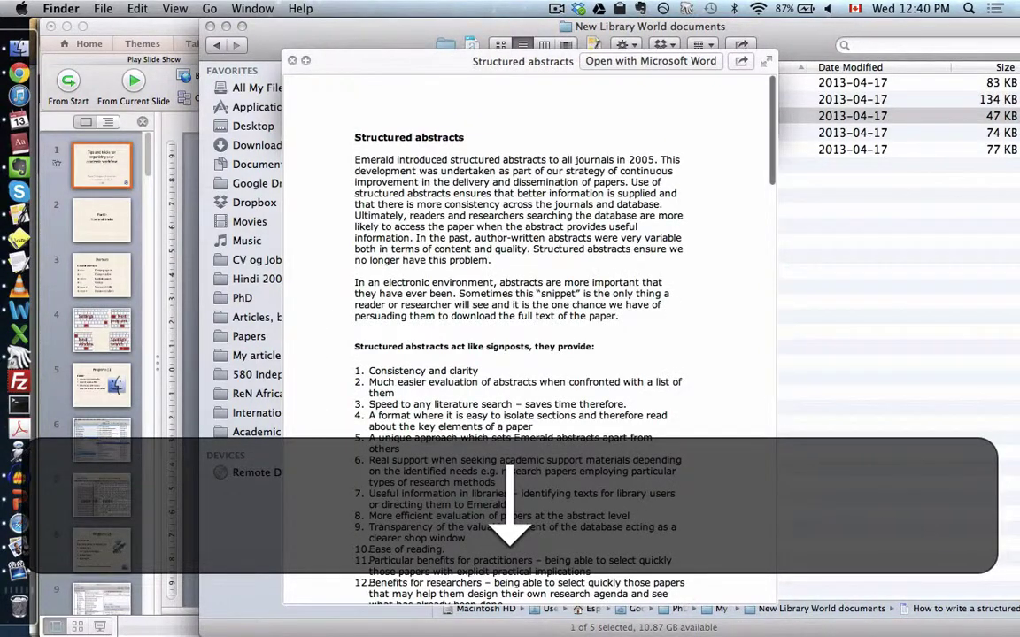
pyautogui.press('Down')
pyautogui.press('Down')
pyautogui.press('Up')
pyautogui.press('Up')
pyautogui.press('Up')
pyautogui.press('Up')
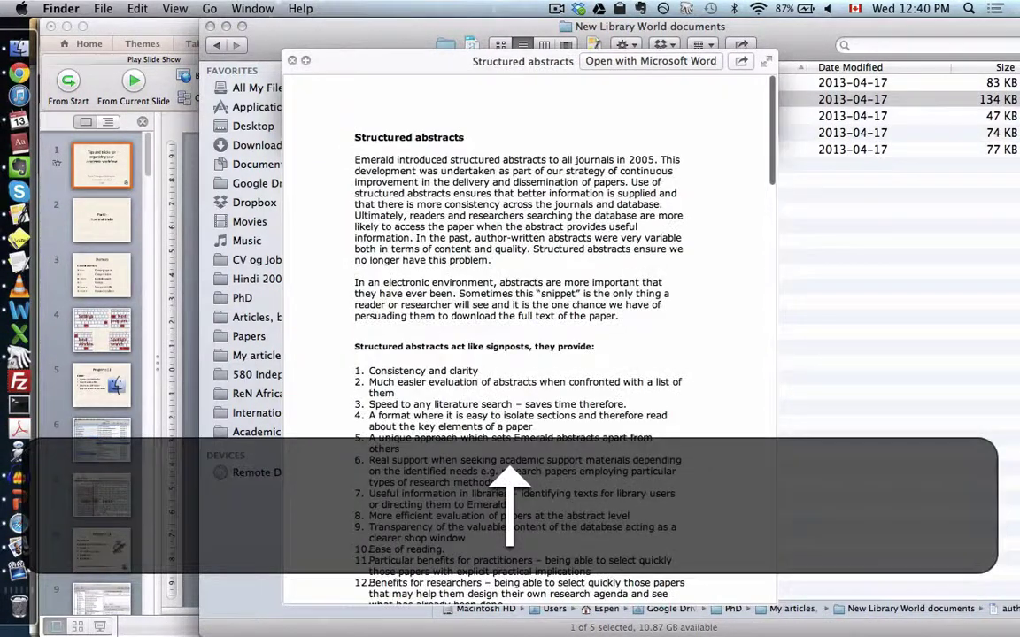
pyautogui.press('Down')
pyautogui.press('Down')
pyautogui.press('Down')
pyautogui.press('Down')
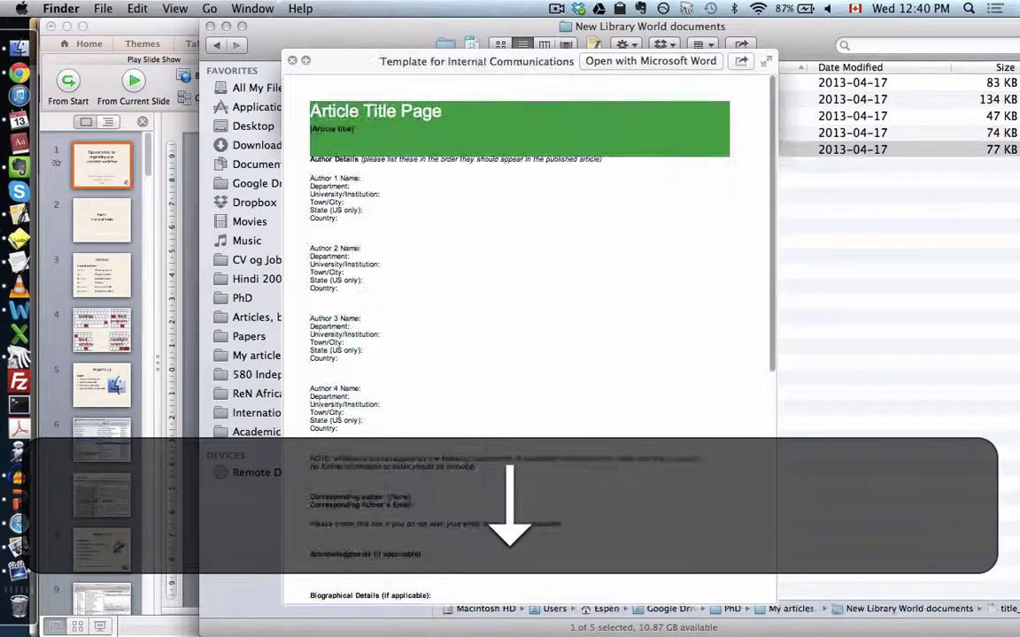
pyautogui.press('Escape')
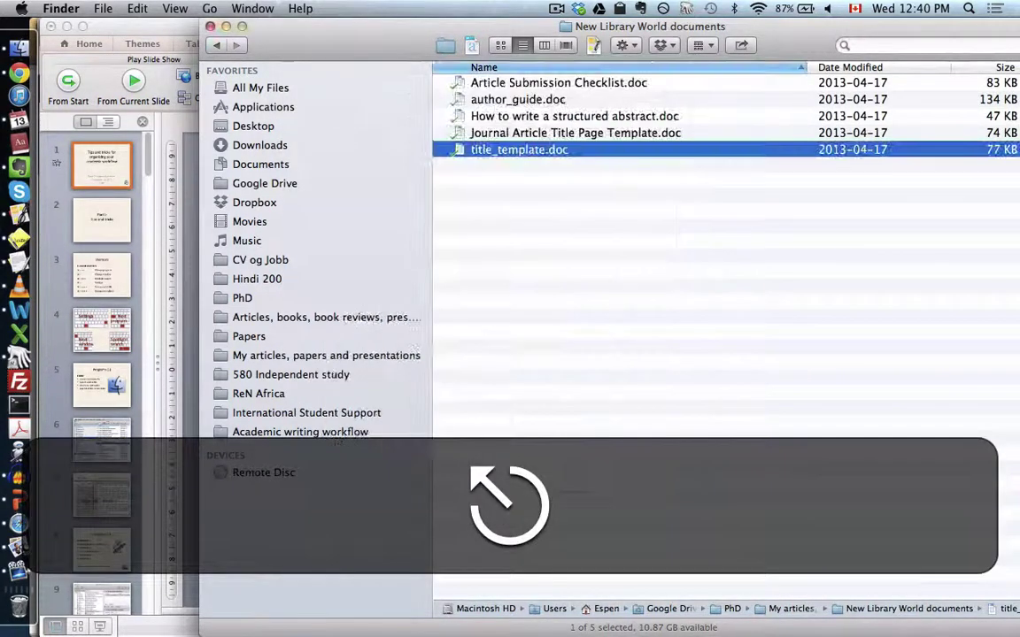
# - Go to the Downloads folder and select 1435321234.pdf
pyautogui.press('alt+super+l')
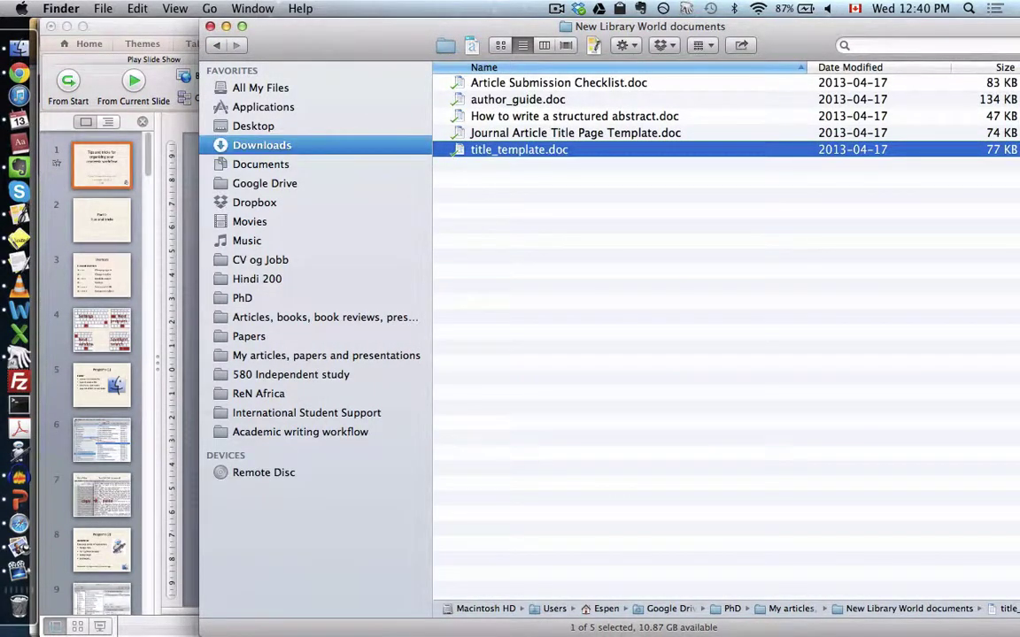
pyautogui.press('Down')
pyautogui.press('Down')
pyautogui.press('Down')
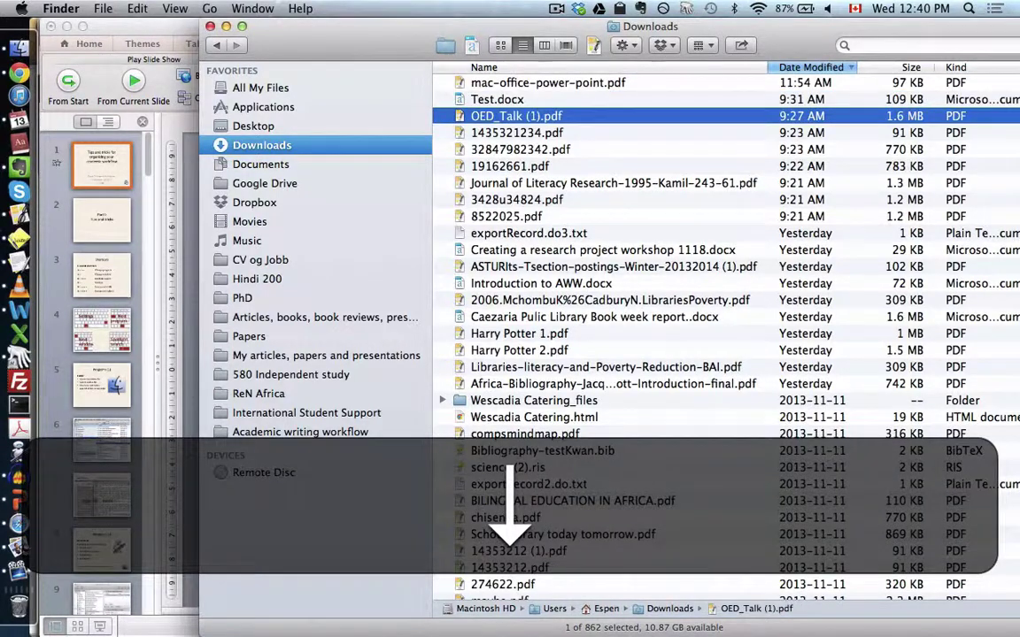
pyautogui.press('Down')
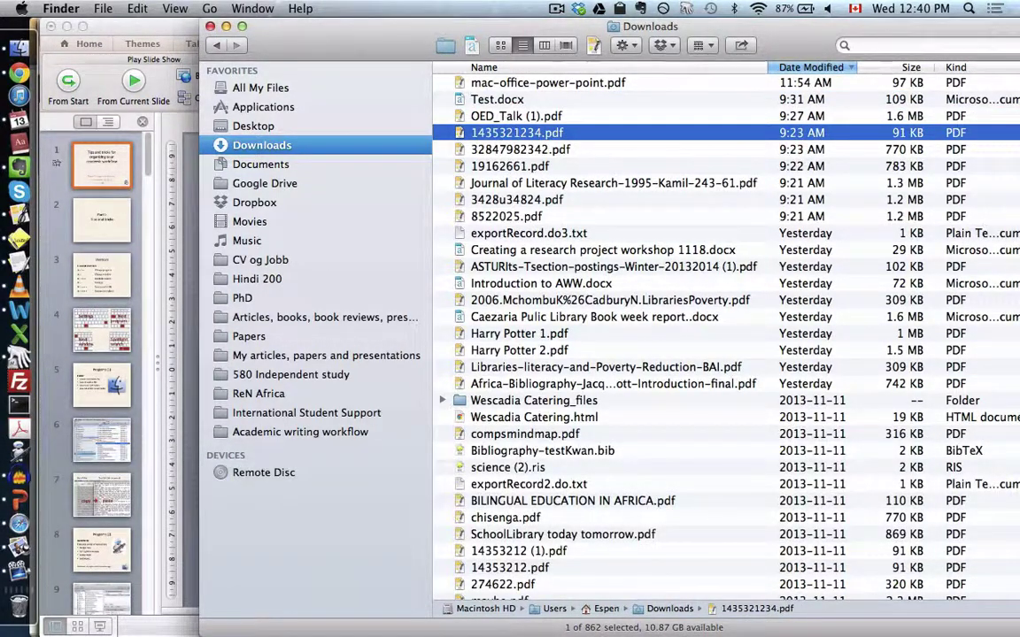
# - Preview the PDFs in Downloads with Quick Look from 1435321234.pdf to 3428u34824.pdf, and close the preview
pyautogui.press('space')
pyautogui.press('Down')
pyautogui.press('Down')
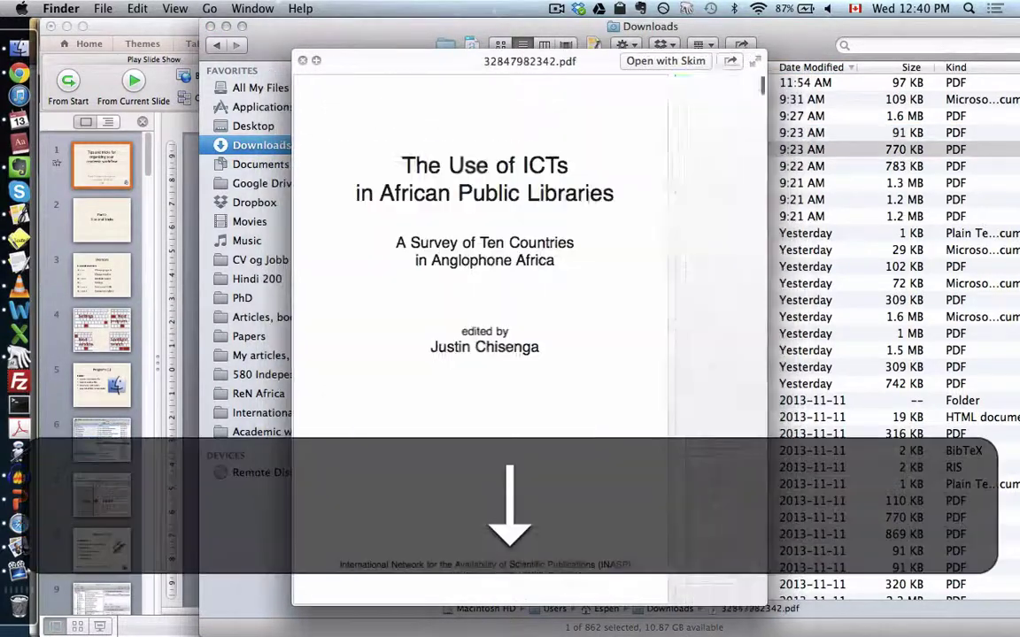
pyautogui.press('Down')
pyautogui.press('Down')
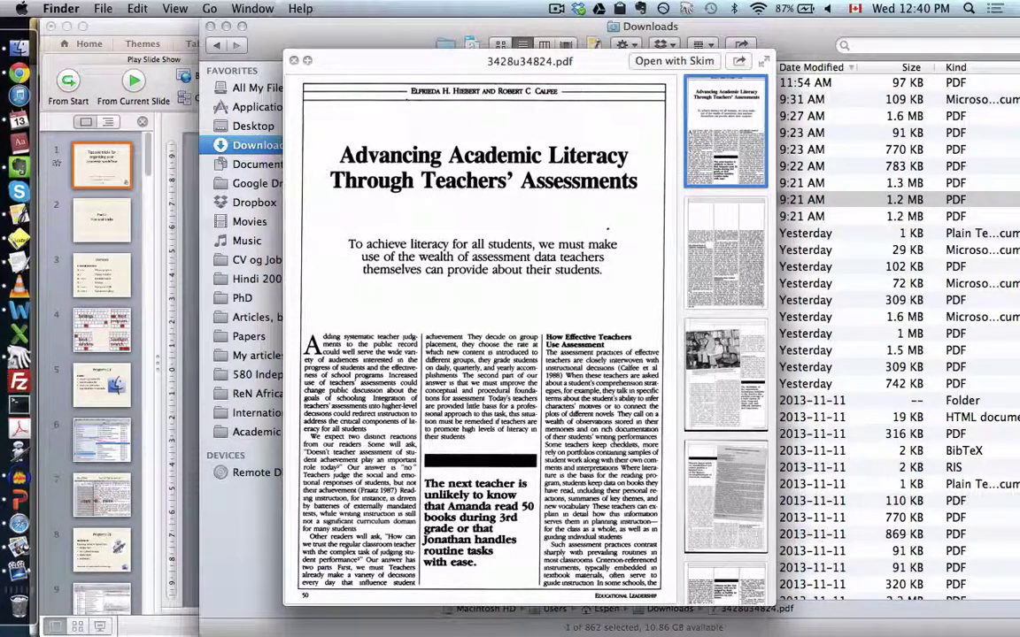
pyautogui.press('space')
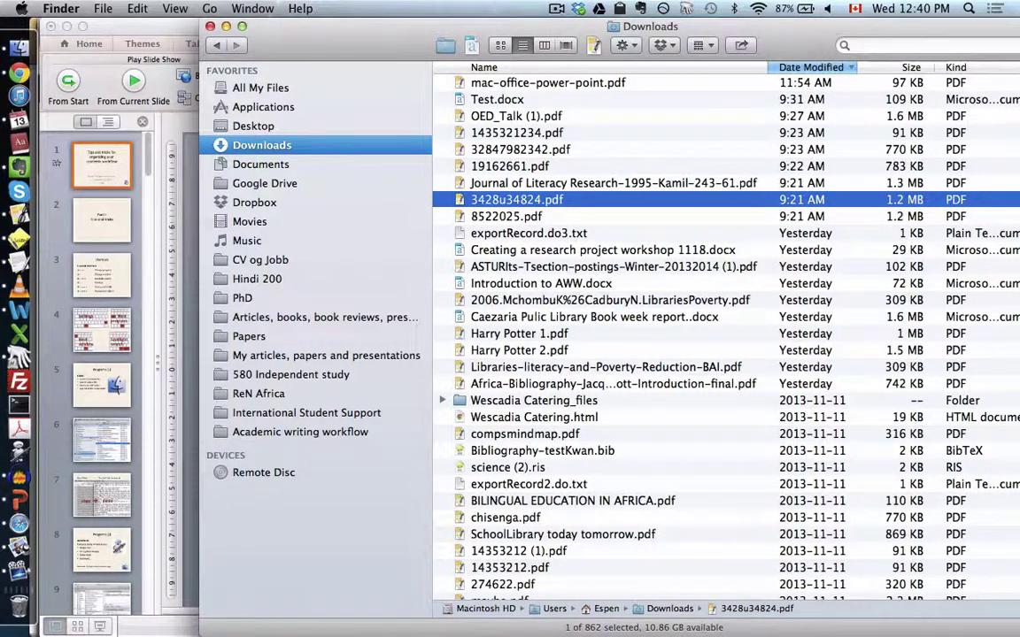
# - Preview 3428u34824.pdf with Quick Look and browse back up the Downloads list to 32847982342.pdf
pyautogui.press('space')
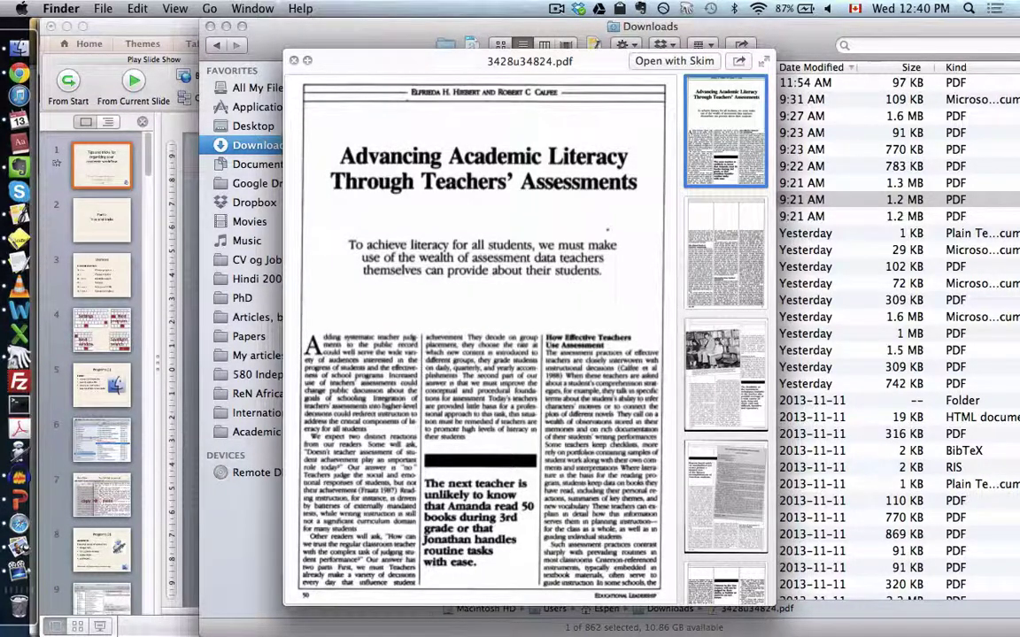
pyautogui.press('Up')
pyautogui.press('Up')
pyautogui.press('Up')
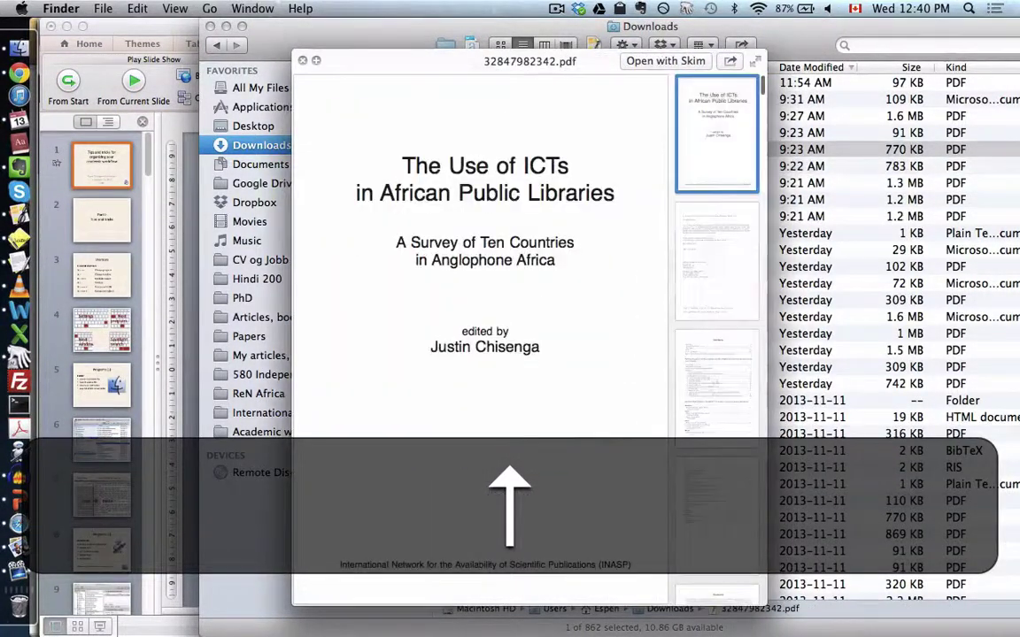
# - Browse the Quick Look previews down the Downloads list to SchoolLibrary today tomorrow.pdf, and close the preview
pyautogui.press('Down')
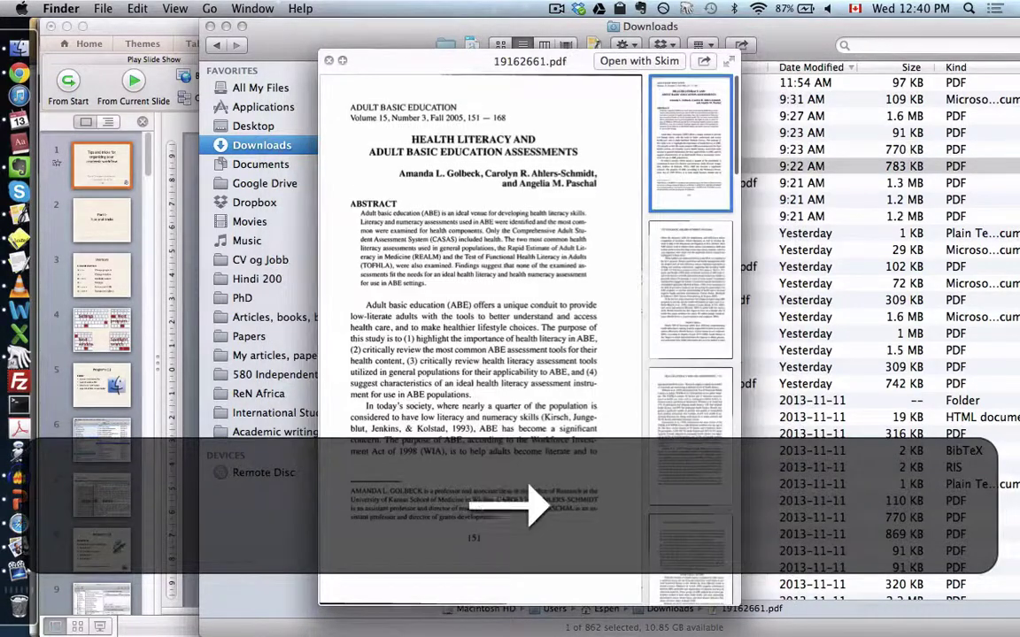
pyautogui.press('Down')
pyautogui.press('Down')
pyautogui.press('Down')
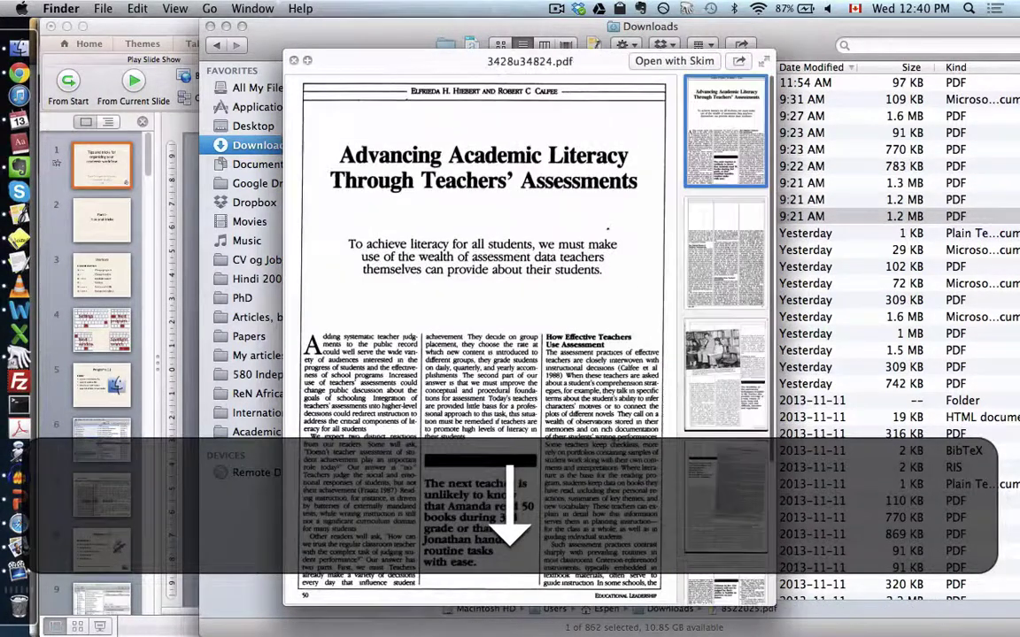
pyautogui.press('Down')
pyautogui.press('Down')
pyautogui.press('Down')
pyautogui.press('Down')
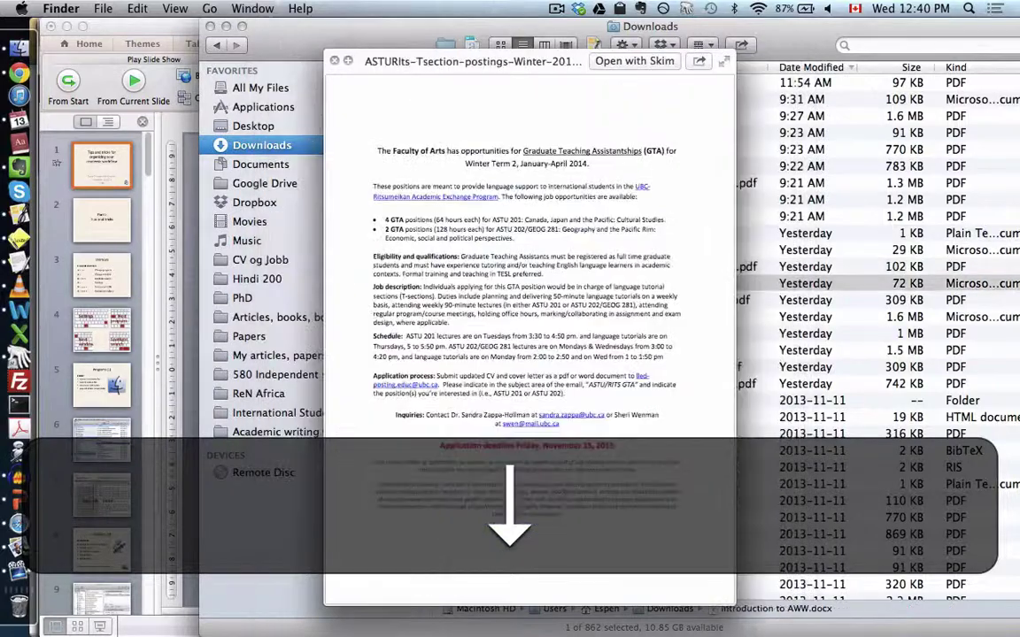
pyautogui.press('Down')
pyautogui.press('Down')
pyautogui.press('Down')
pyautogui.press('Down')
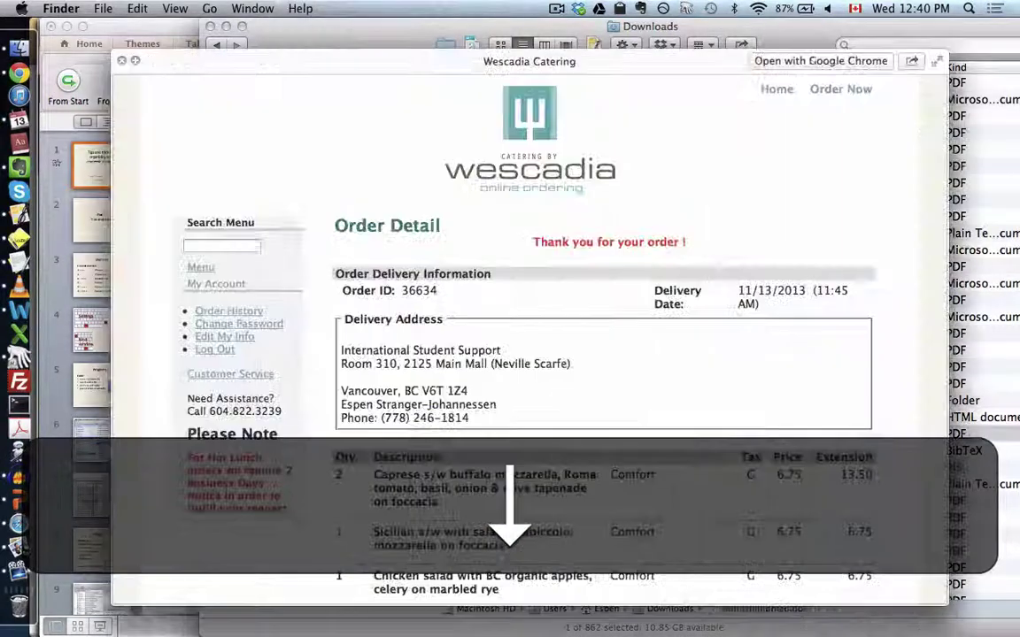
pyautogui.press('Down')
pyautogui.press('Down')
pyautogui.press('Down')
pyautogui.press('Down')
pyautogui.press('Down')
pyautogui.press('Down')
pyautogui.press('Down')
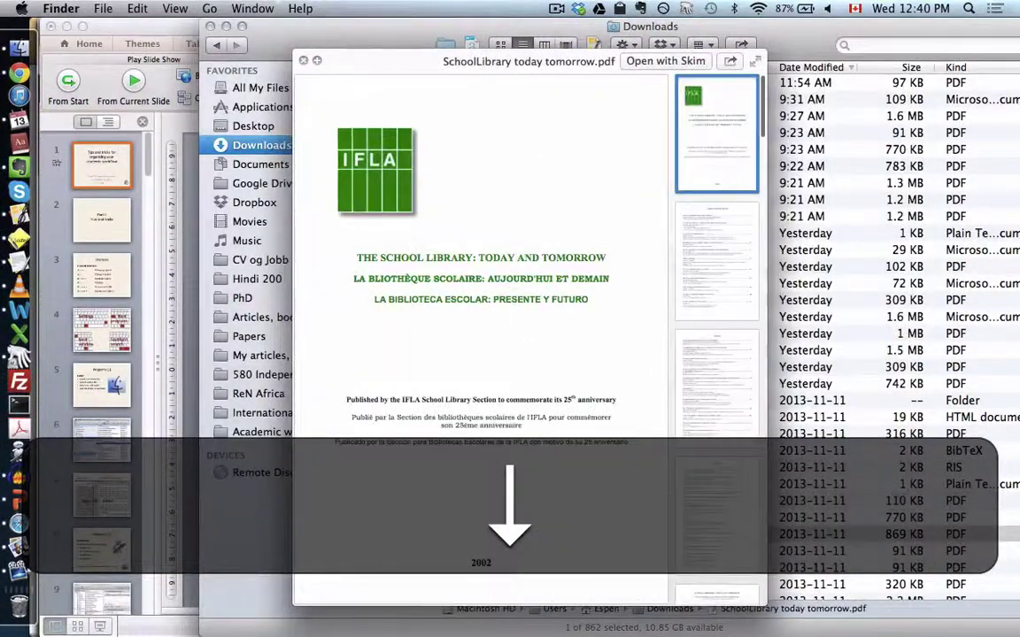
pyautogui.press('Escape')
# - Switch to the PowerPoint slide show and examine the slide on adding a folder to the Finder favorites
pyautogui.press('super')
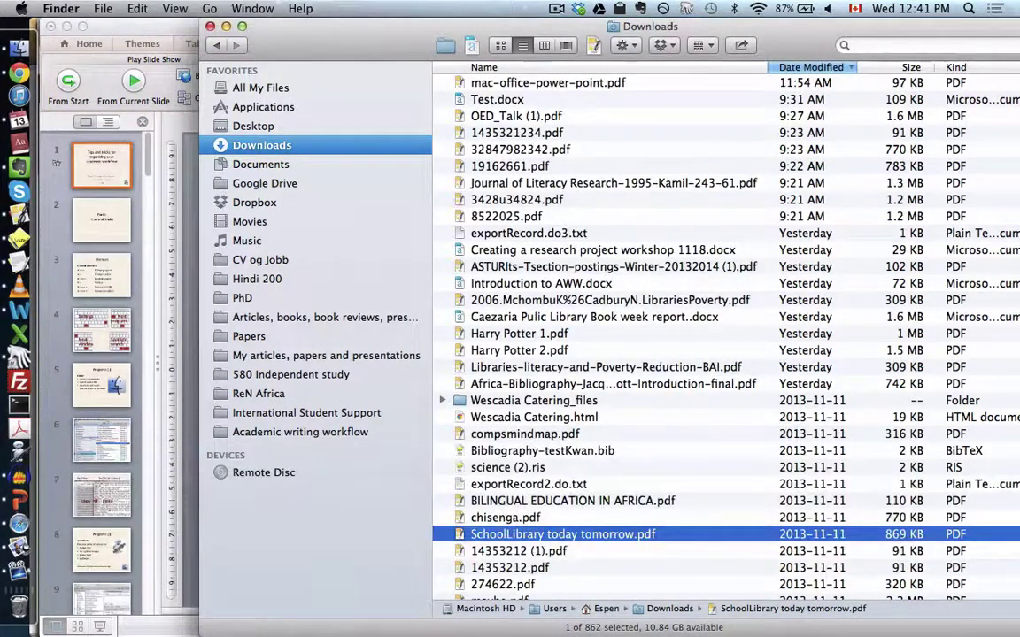
pyautogui.press('super+Tab')
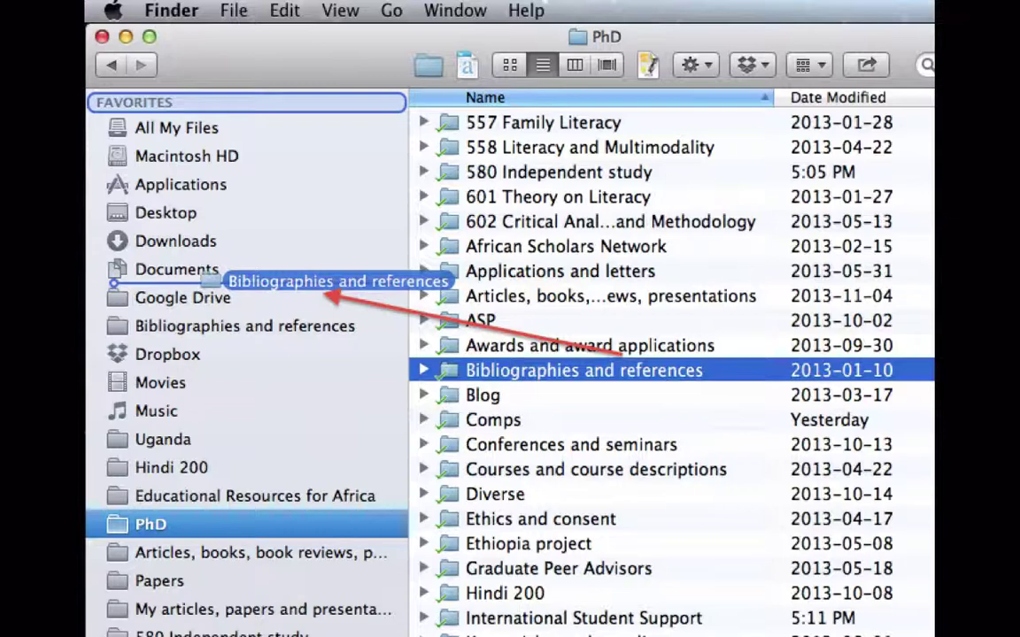
pyautogui.press('super')
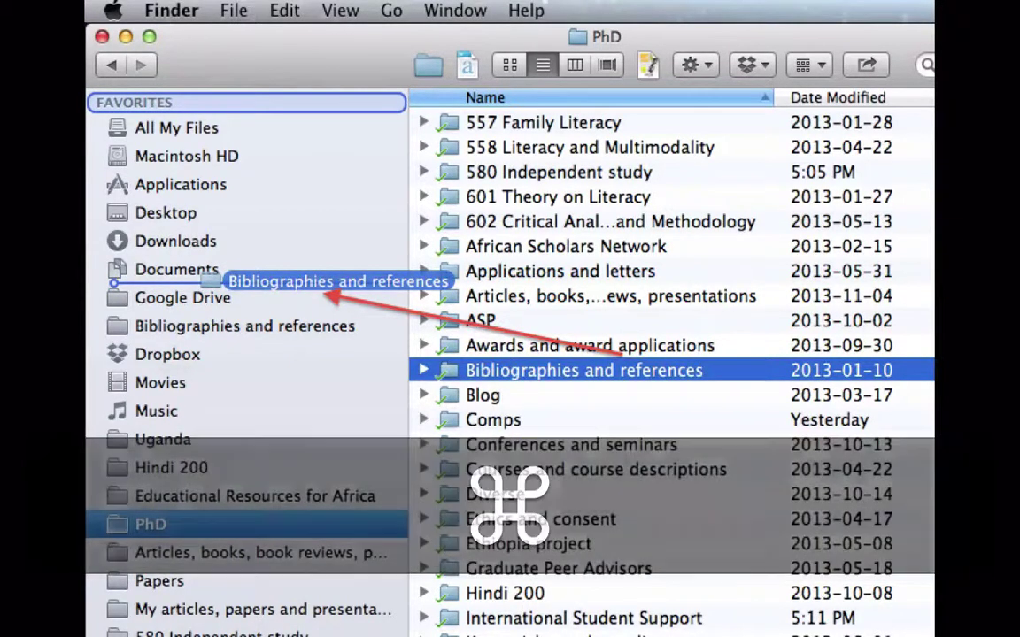
pyautogui.press('super+Tab')
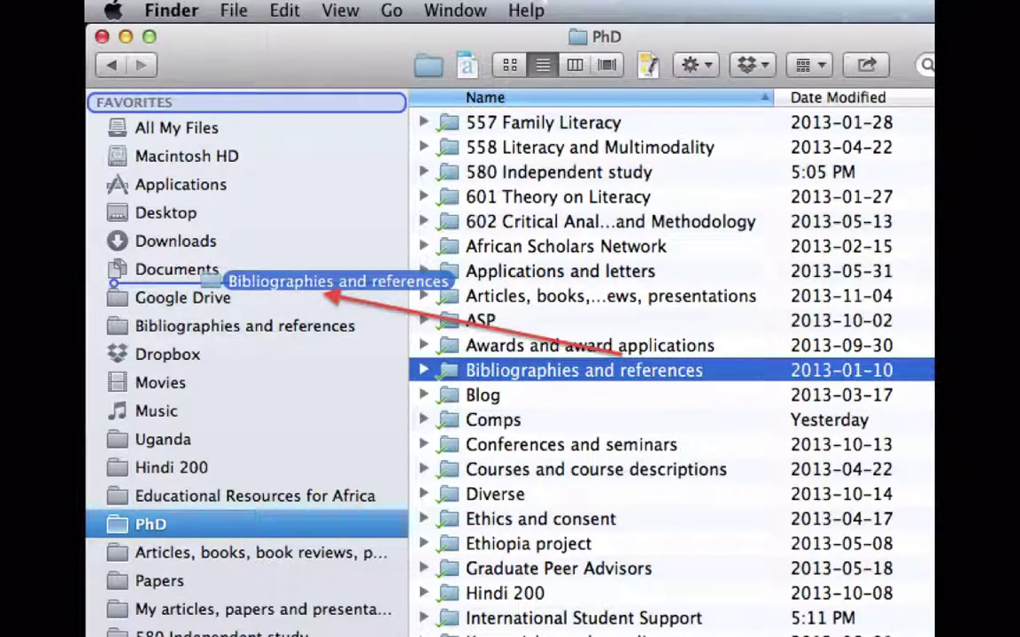
# - In Finder, add the PhD folder's Bibliographies and references subfolder to the favorites below Dropbox, and open it from there
pyautogui.press('super+Tab')
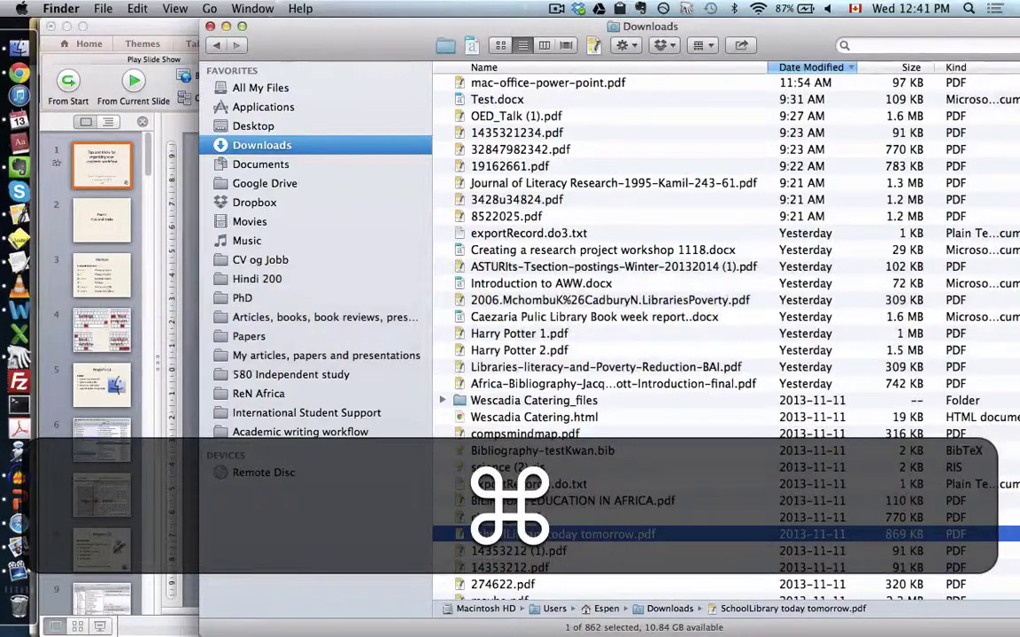
pyautogui.click(242, 297)
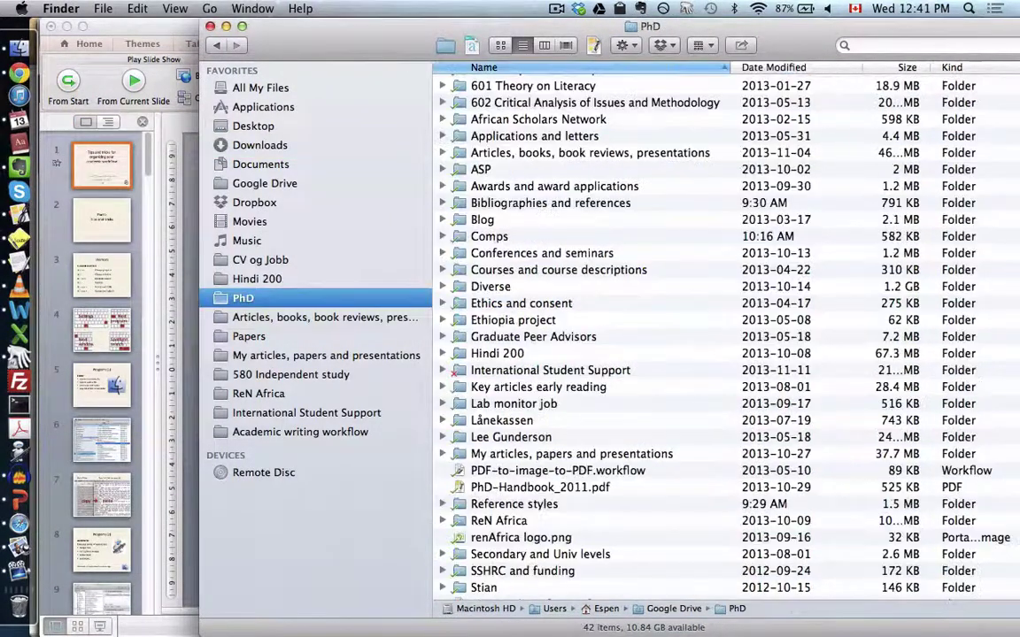
pyautogui.click(549, 203)
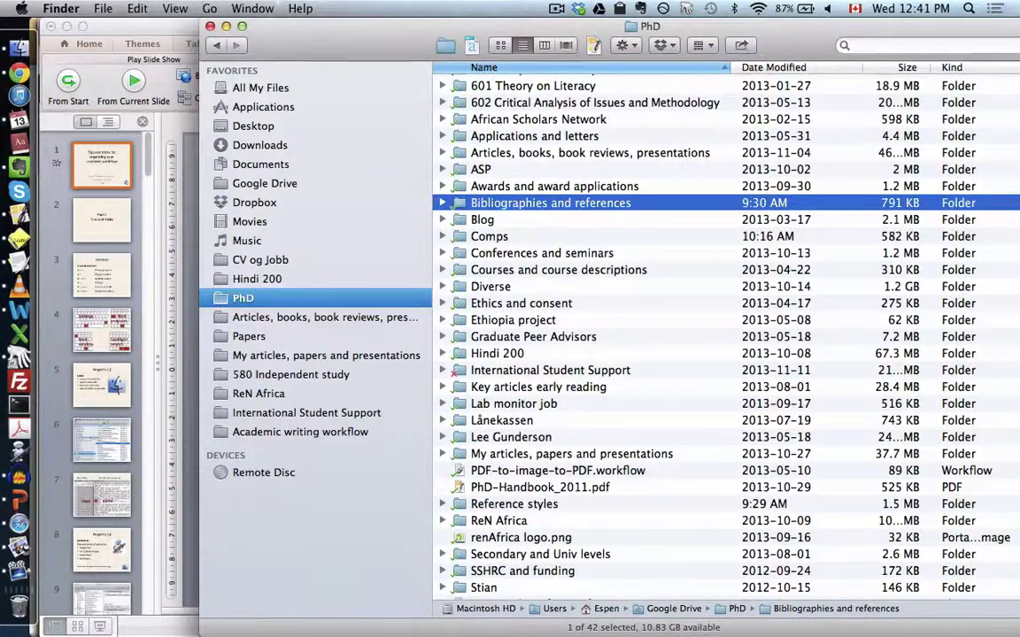
pyautogui.moveTo(531, 203); pyautogui.dragTo(282, 212)
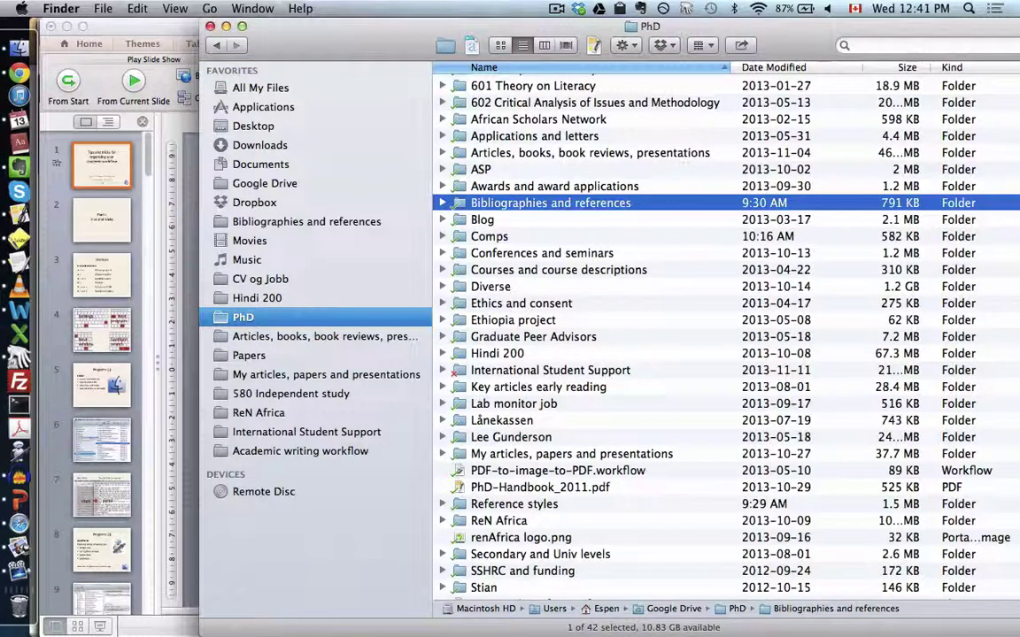
pyautogui.click(284, 221)
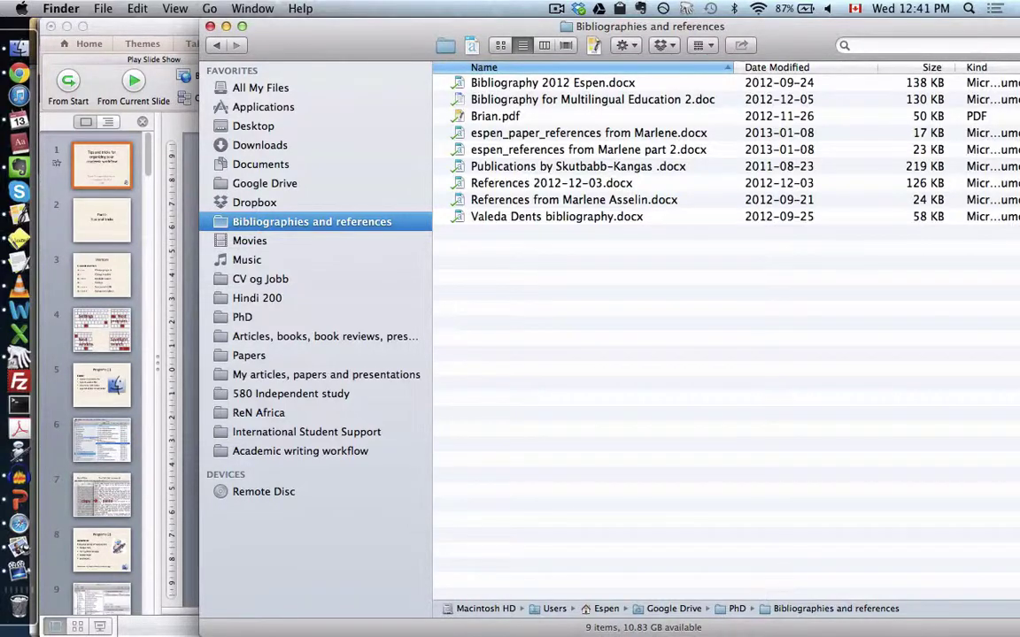
# - Go to the Downloads folder and select the three PDFs from 1435321234.pdf to 19162661.pdf
pyautogui.click(261, 145)
pyautogui.press('Down')
pyautogui.press('Down')
pyautogui.press('Down')
pyautogui.press('Down')
pyautogui.hotkey('shift', 'Down')
pyautogui.hotkey('shift', 'Down')
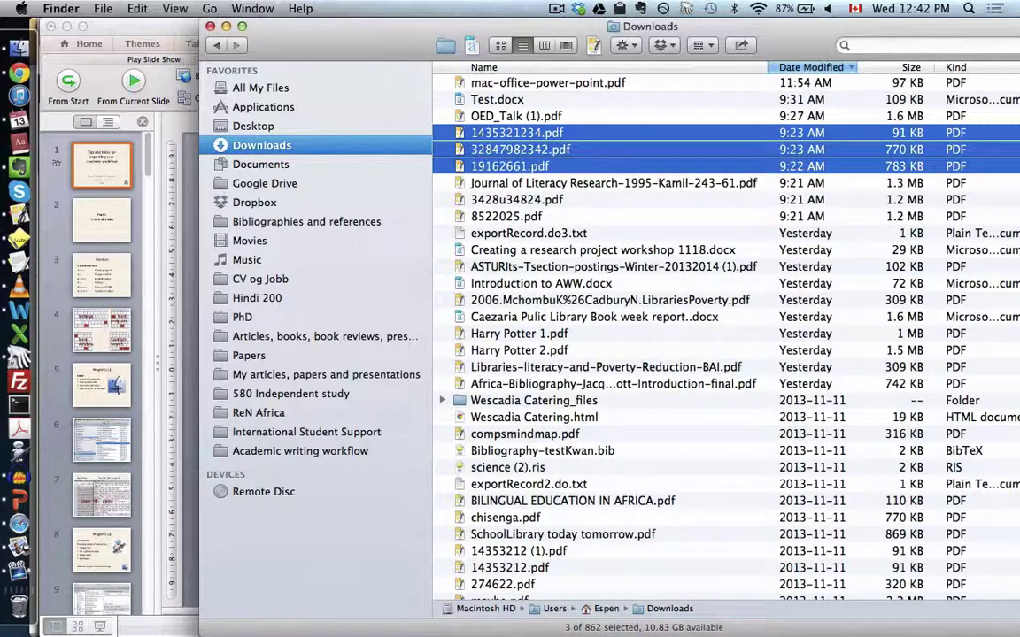
pyautogui.moveTo(523, 148)
pyautogui.mouseDown()
pyautogui.moveTo(345, 275)
pyautogui.moveTo(354, 241)
pyautogui.moveTo(326, 231)
pyautogui.moveTo(277, 336)
pyautogui.moveTo(336, 298)
pyautogui.moveTo(460, 152)
pyautogui.moveTo(506, 142)
pyautogui.mouseUp()
# - Select only Test.docx in Downloads and switch to the PowerPoint slide show
pyautogui.press('Up')
pyautogui.press('Up')
pyautogui.press('Up')
pyautogui.press('Up')
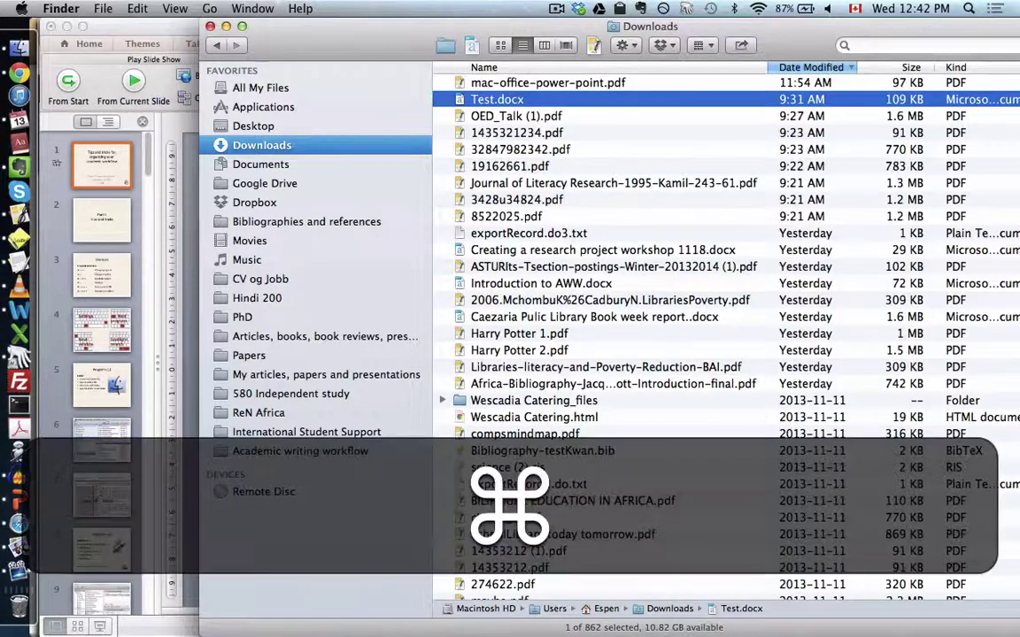
pyautogui.press('super+Tab')
pyautogui.press('super+Tab')
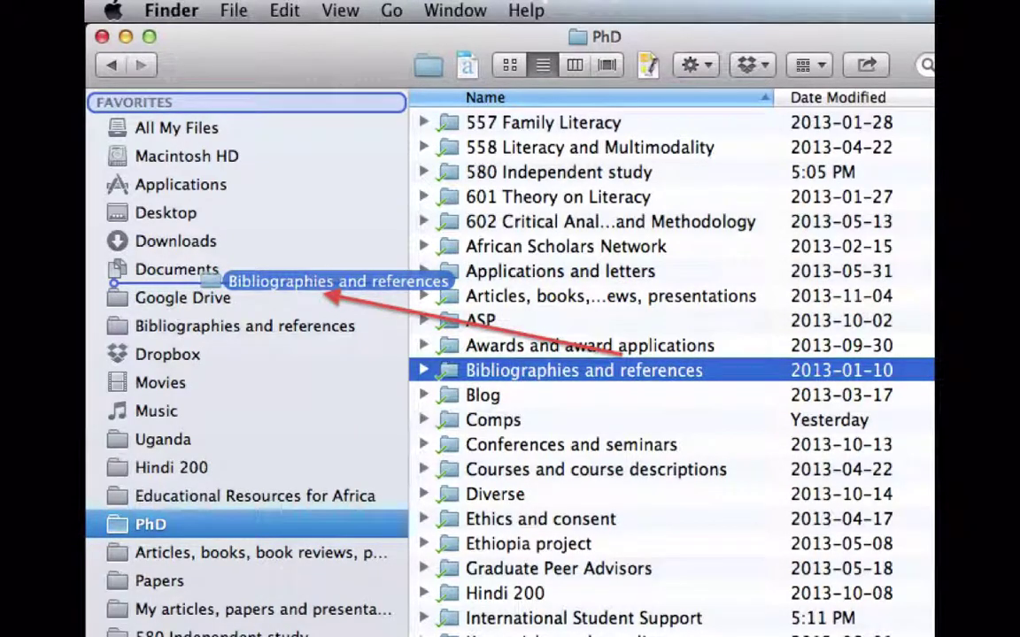
# - Open the 580 Independent study folder in Finder, and return to the PowerPoint slide show to advance to the TextEdit file-list slide
pyautogui.press('super+Tab')
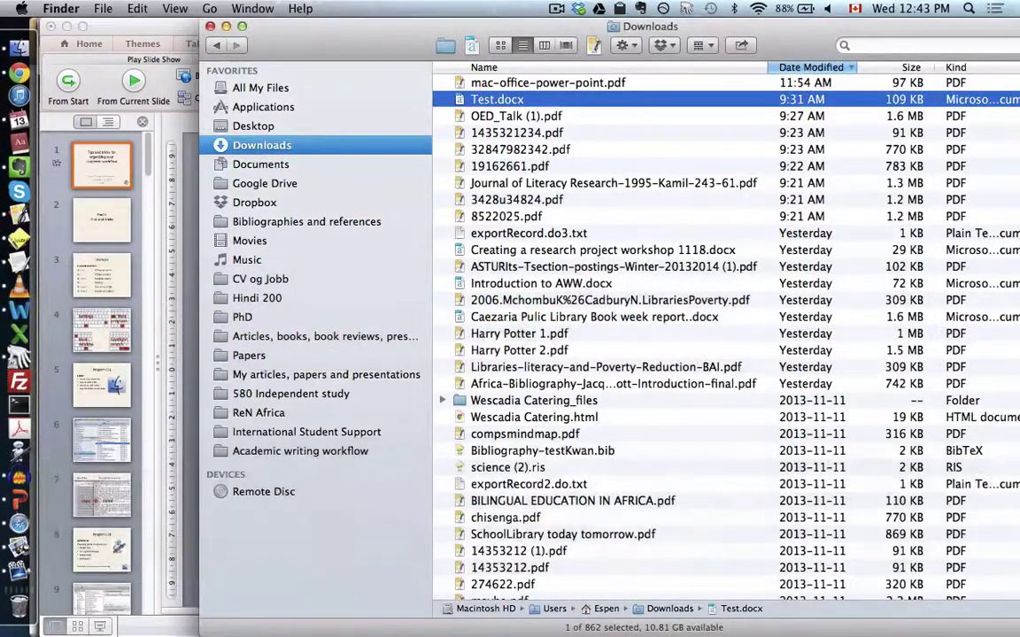
pyautogui.click(294, 394)
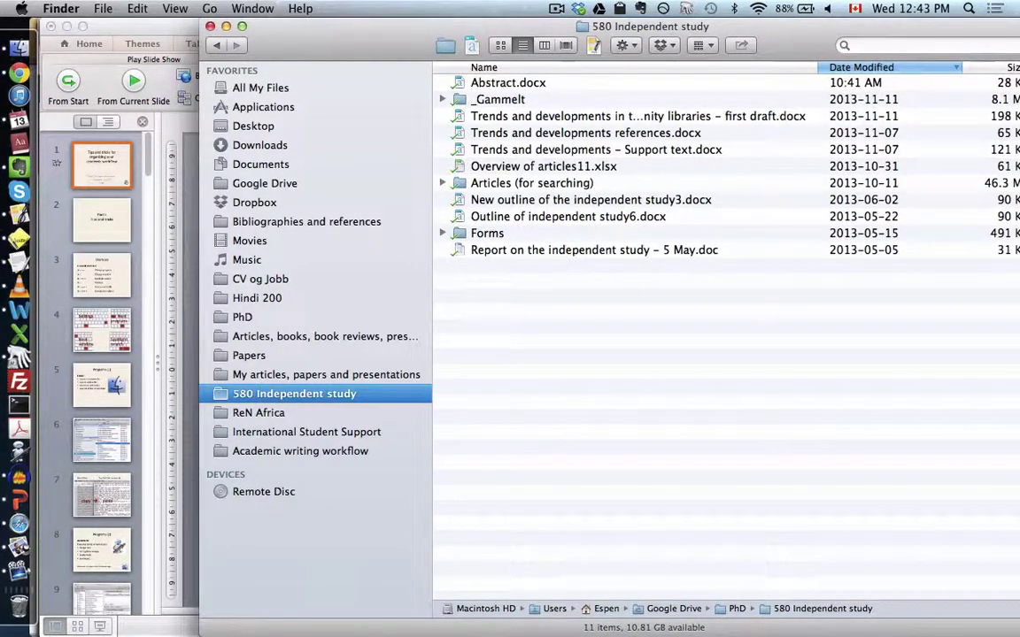
pyautogui.press('super+Tab')
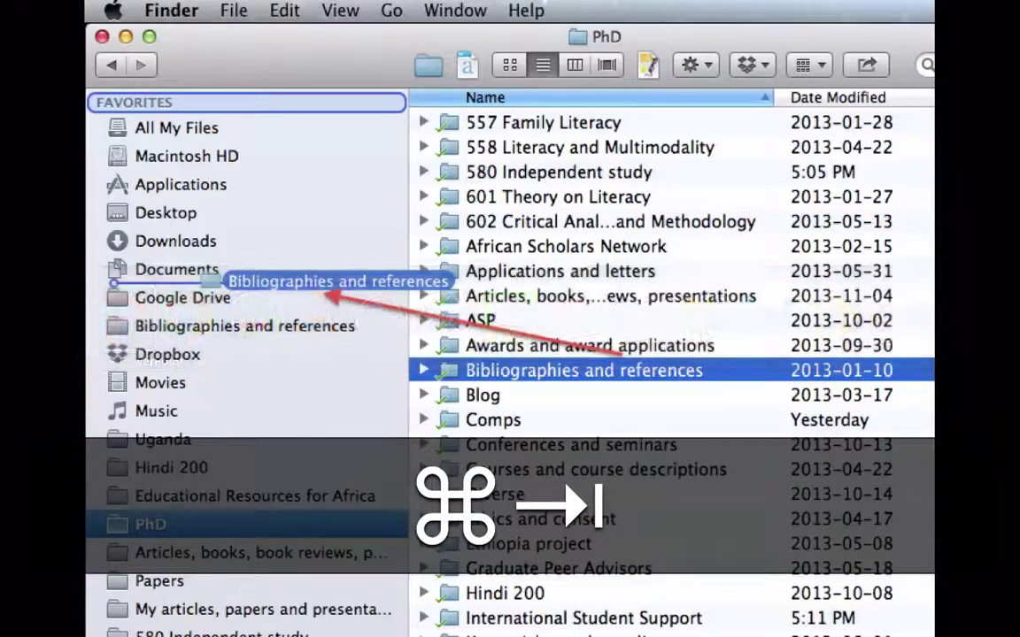
pyautogui.press('super+Down')
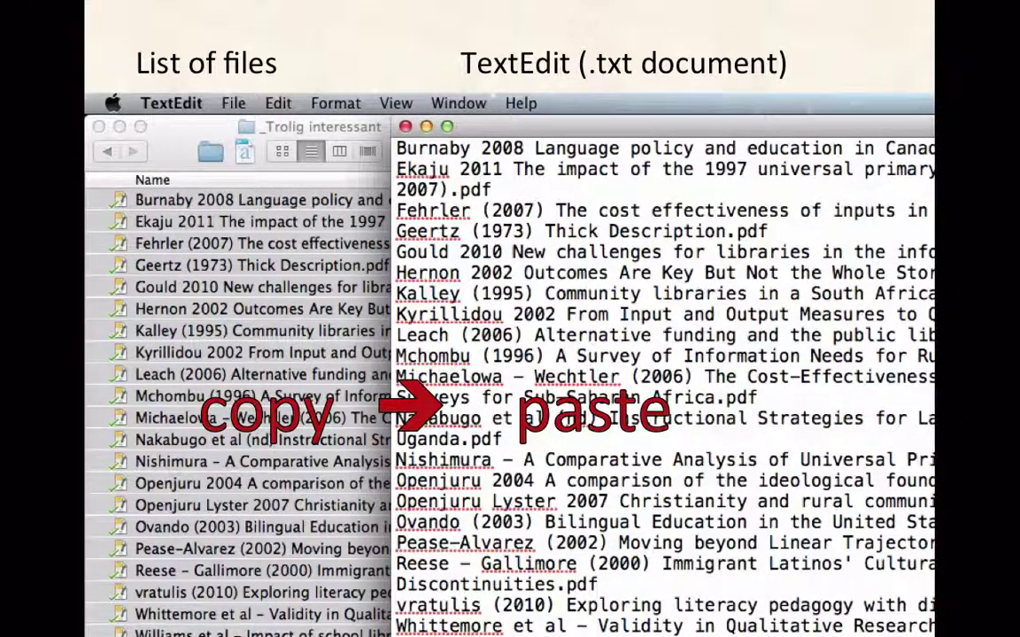
# - Switch to Finder and select all items in the 580 Independent study folder
pyautogui.press('super+Tab')
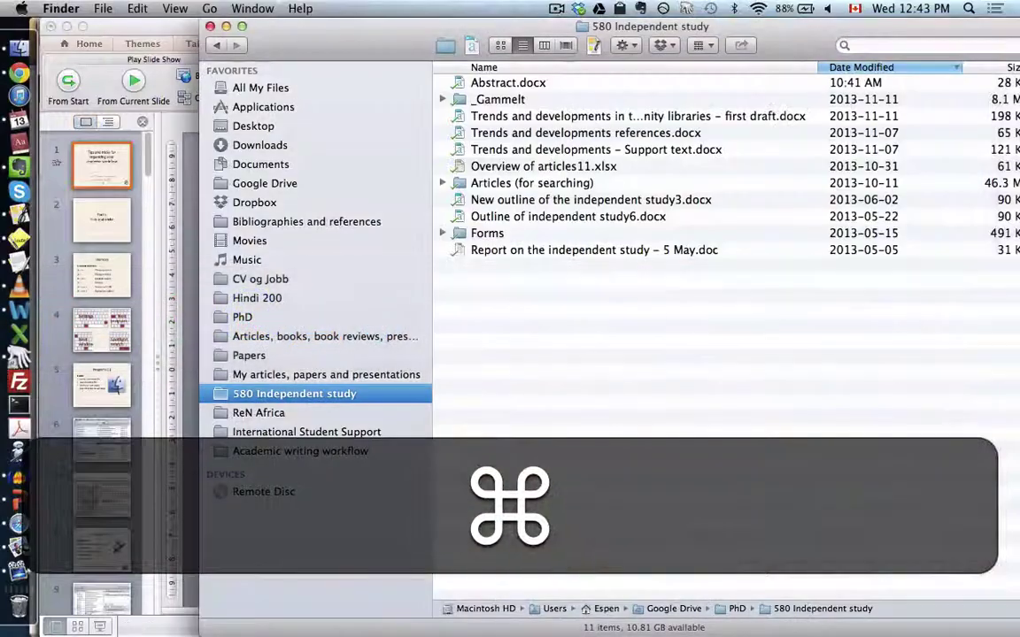
pyautogui.press('Tab')
pyautogui.press('super+a')
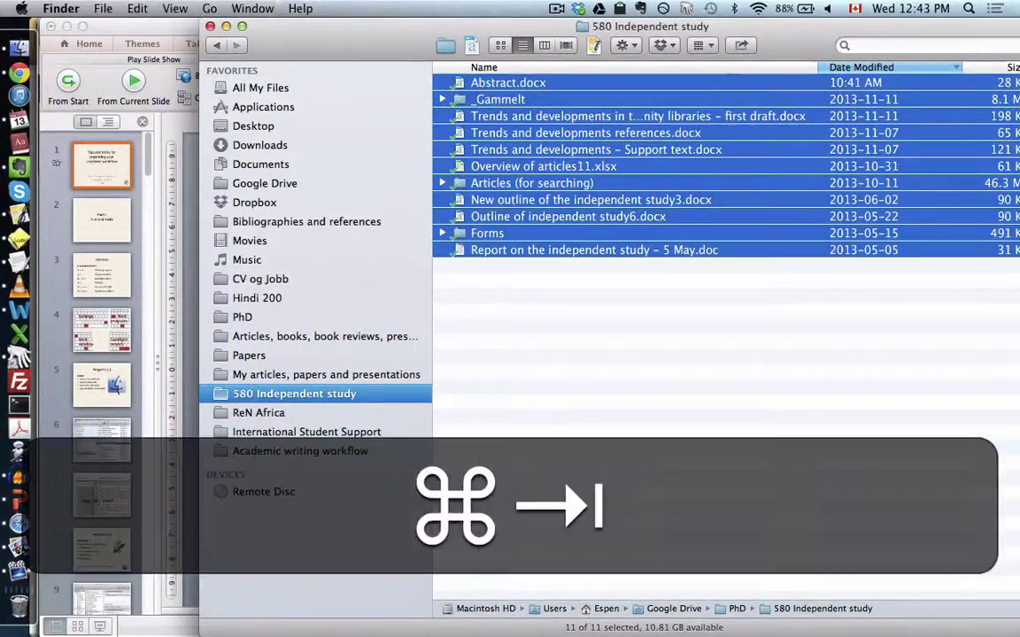
# - Switch to the empty Test.txt document in TextEdit
pyautogui.press('super+Tab')
pyautogui.press('Tab')
pyautogui.press('Tab')
pyautogui.press('Tab')
pyautogui.press('Tab')
pyautogui.press('Tab')
pyautogui.press('Tab')
pyautogui.press('Tab')
pyautogui.press('Tab')
pyautogui.press('Tab')
pyautogui.press('Tab')
pyautogui.press('Tab')
pyautogui.press('Tab')
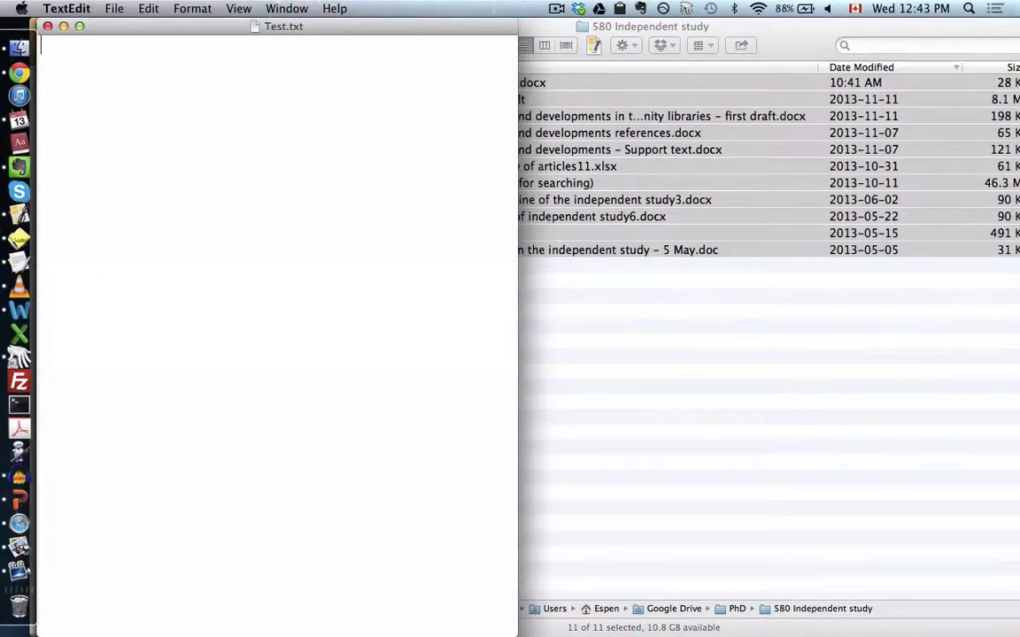
# - Copy the selected 580 Independent study items in Finder and paste their names into Test.txt in TextEdit
pyautogui.press('super+Tab')
pyautogui.press('super+c')
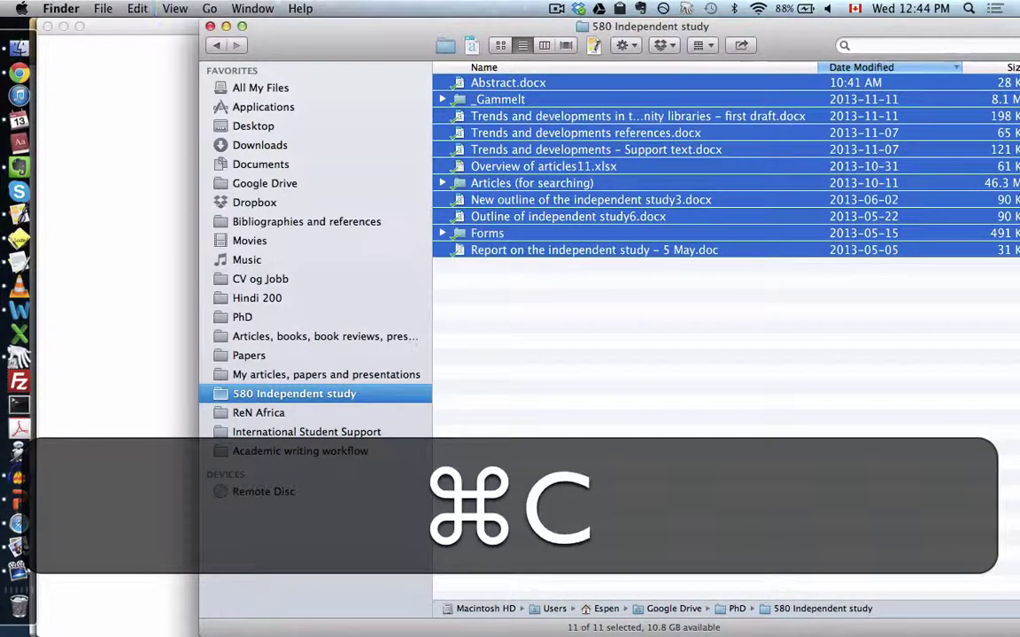
pyautogui.press('super+Tab')
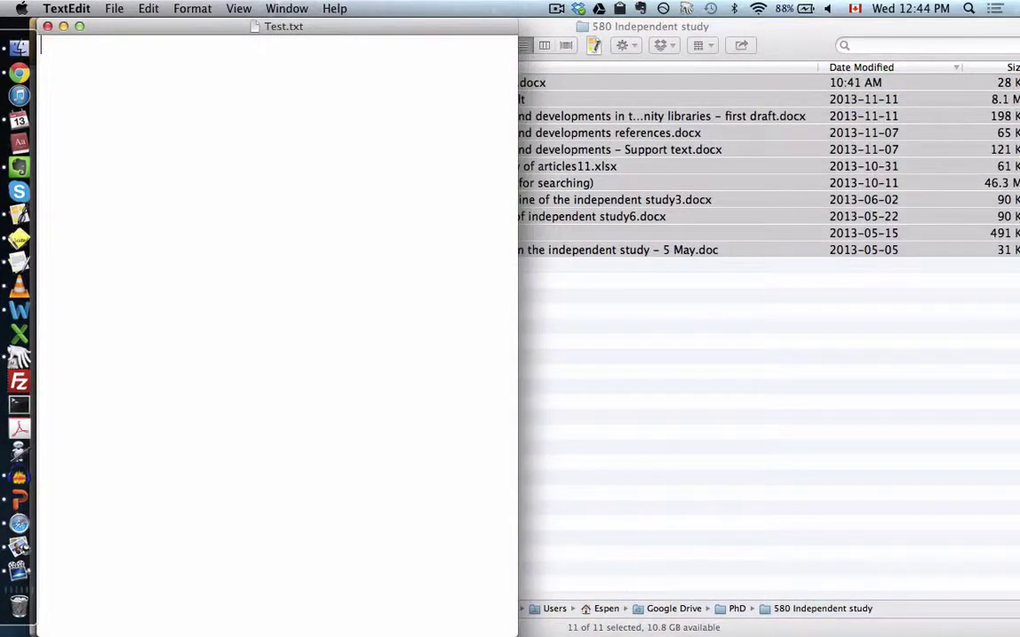
pyautogui.press('super+v')
# - Select the list text from the Trends and developments references.docx line to the New outline line, and clear the selection
pyautogui.hotkey('shift', 'Up')
pyautogui.hotkey('shift', 'Up')
pyautogui.hotkey('shift', 'Up')
pyautogui.hotkey('shift', 'Up')
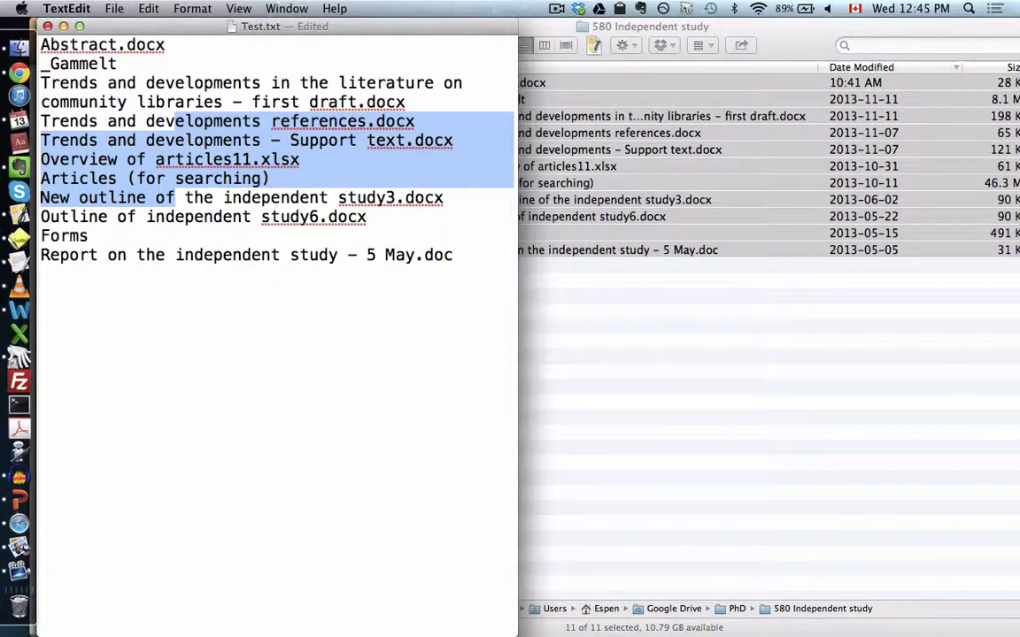
pyautogui.press('Down')
pyautogui.press('Down')
pyautogui.press('Down')
pyautogui.press('Down')
# - Switch to the PowerPoint slide show and advance to the Programs (3) slide about Dictionary
pyautogui.press('super+Tab')
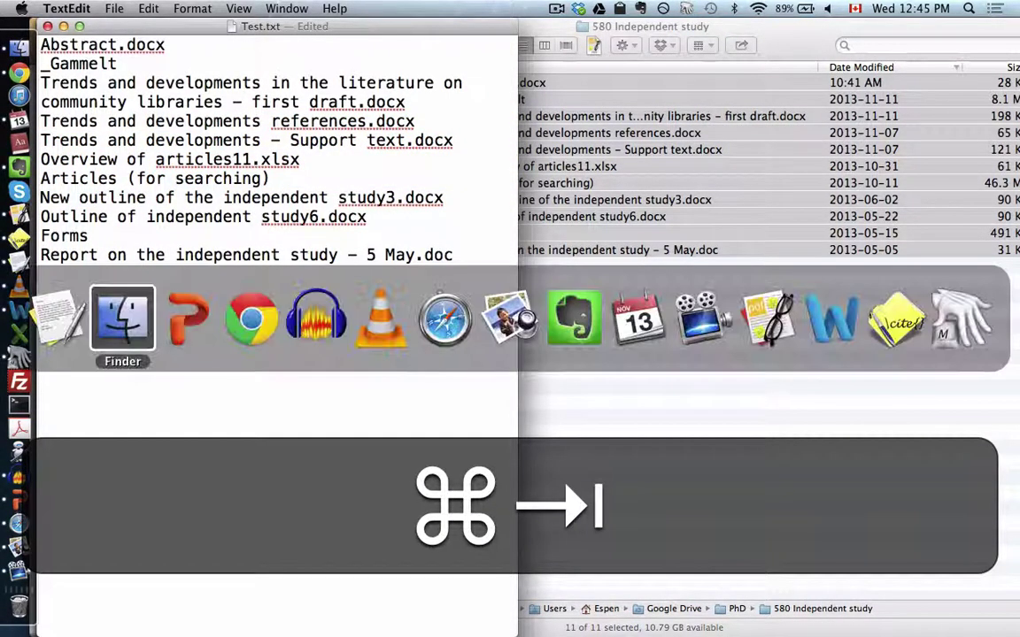
pyautogui.press('super+Tab')
pyautogui.press('super+Down')
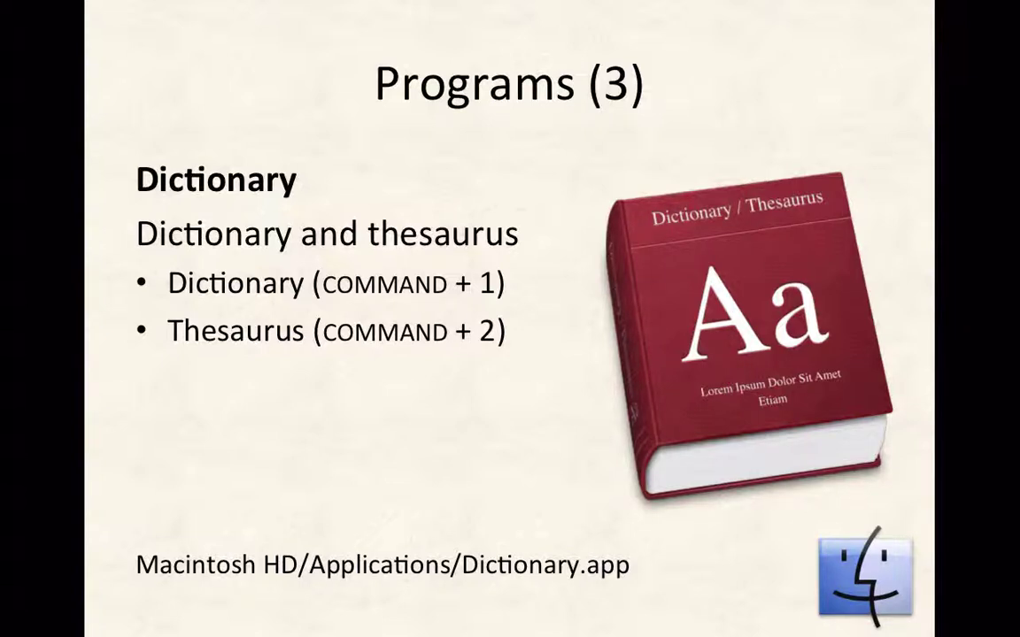
# - Switch to Finder, open the Dictionary application through a Spotlight search for "di", and set its source to Dictionary
pyautogui.press('super+Tab')
pyautogui.press('super+Tab')
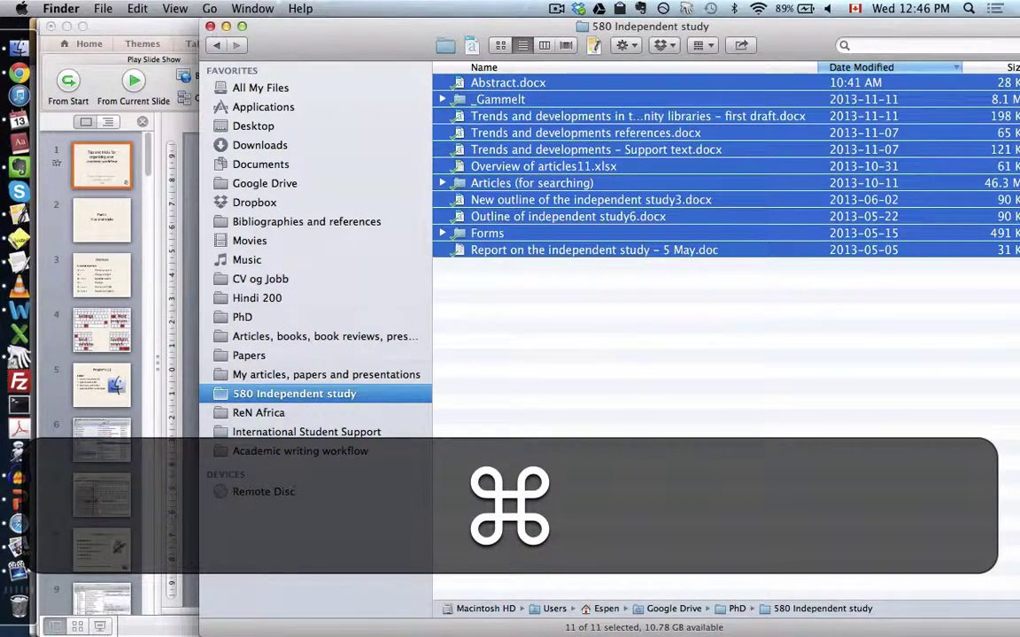
pyautogui.press('super+space')
pyautogui.write('di')
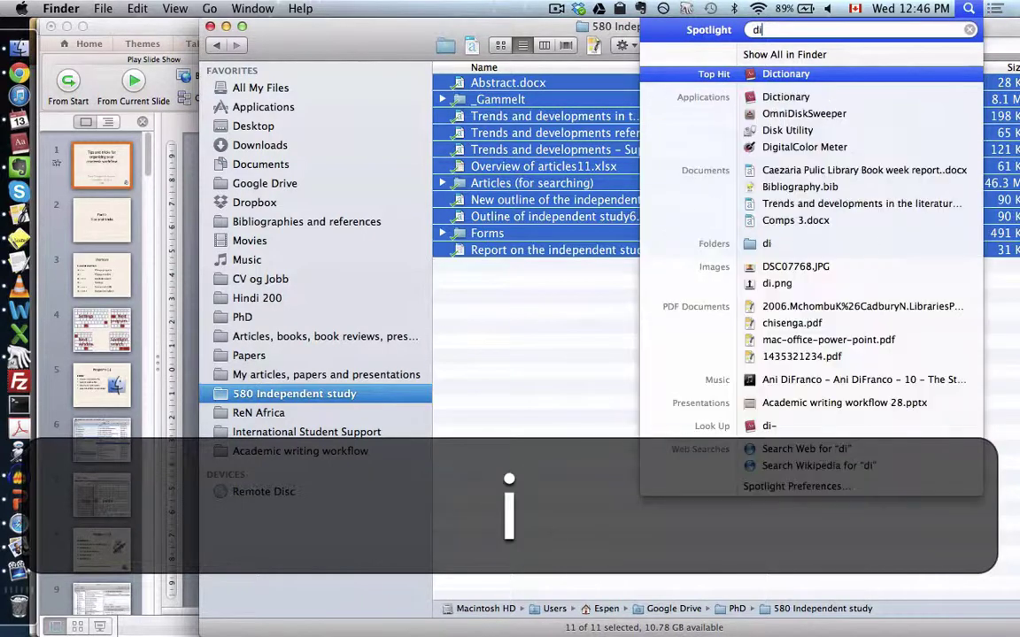
pyautogui.press('Return')
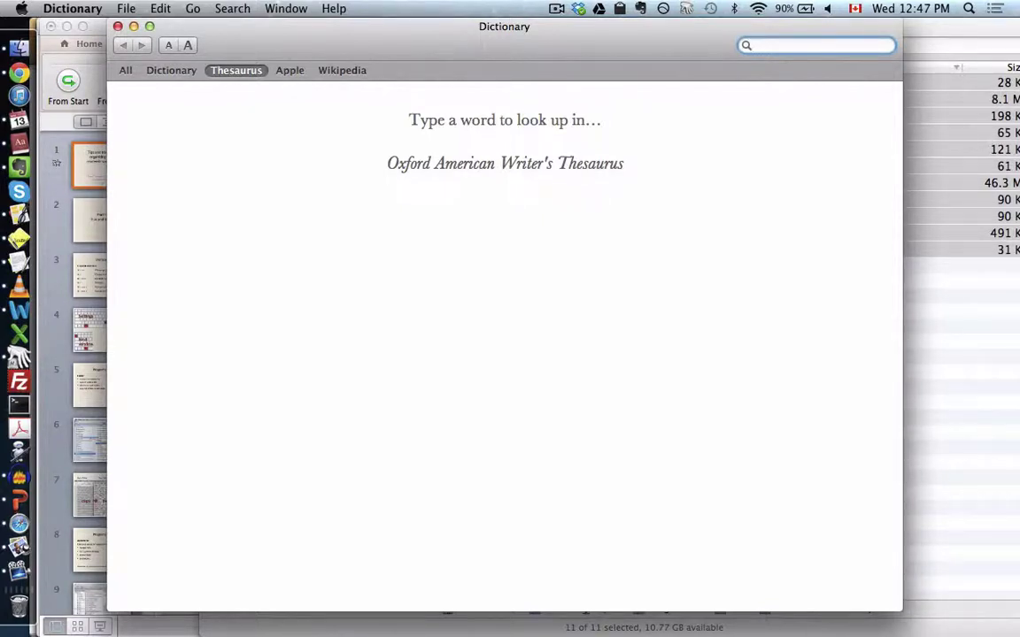
pyautogui.press('super+1')
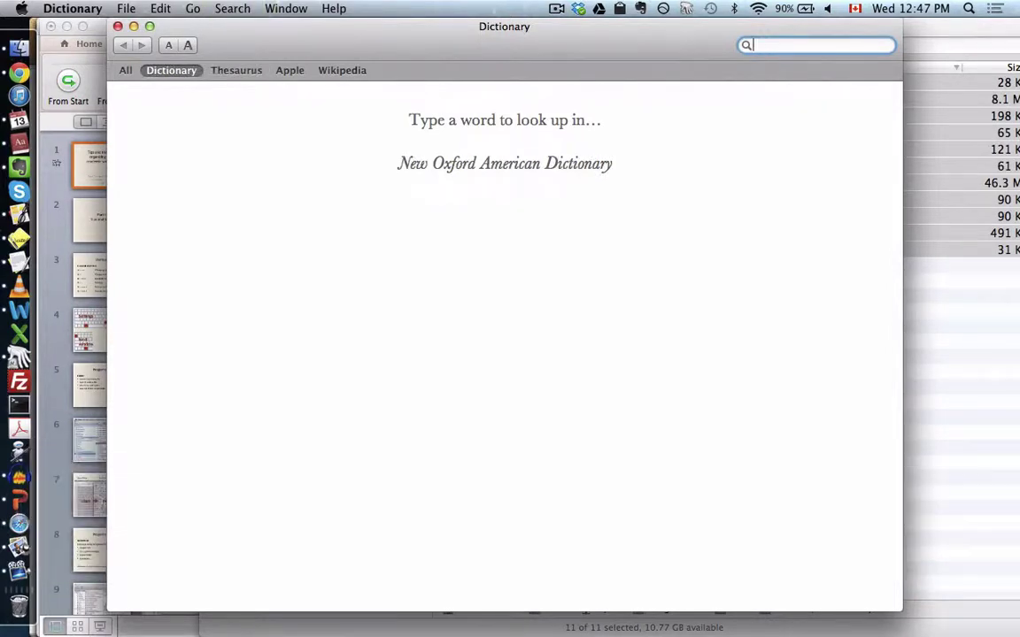
# - Alternate between the Dictionary and Thesaurus sources, finish on Thesaurus, and look up "argue"
pyautogui.press('super+1')
pyautogui.press('super+2')
pyautogui.press('super+1')
pyautogui.press('super+2')
pyautogui.press('super+1')
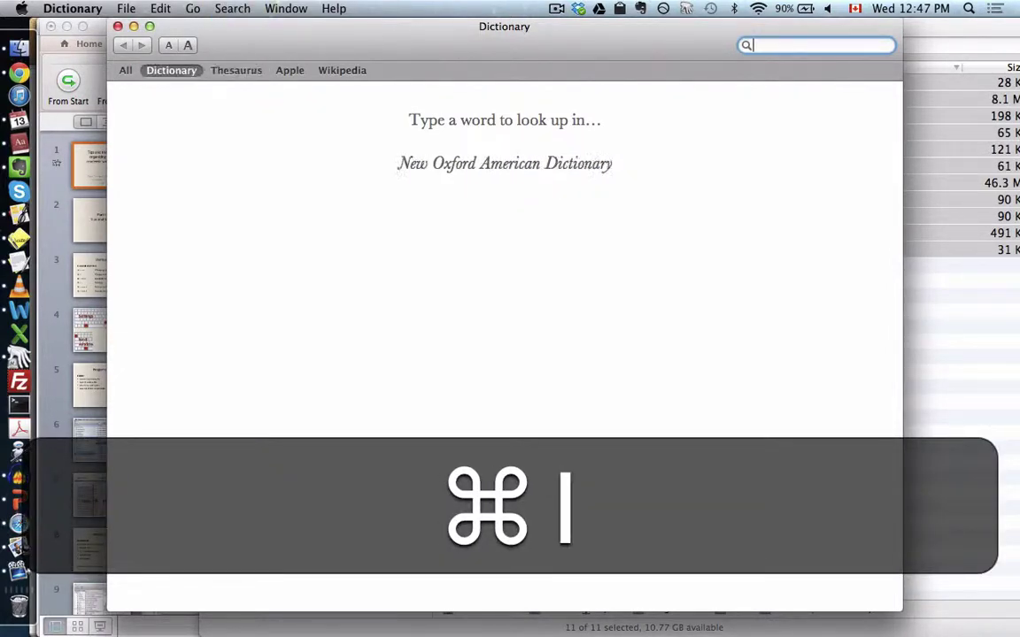
pyautogui.press('super+2')
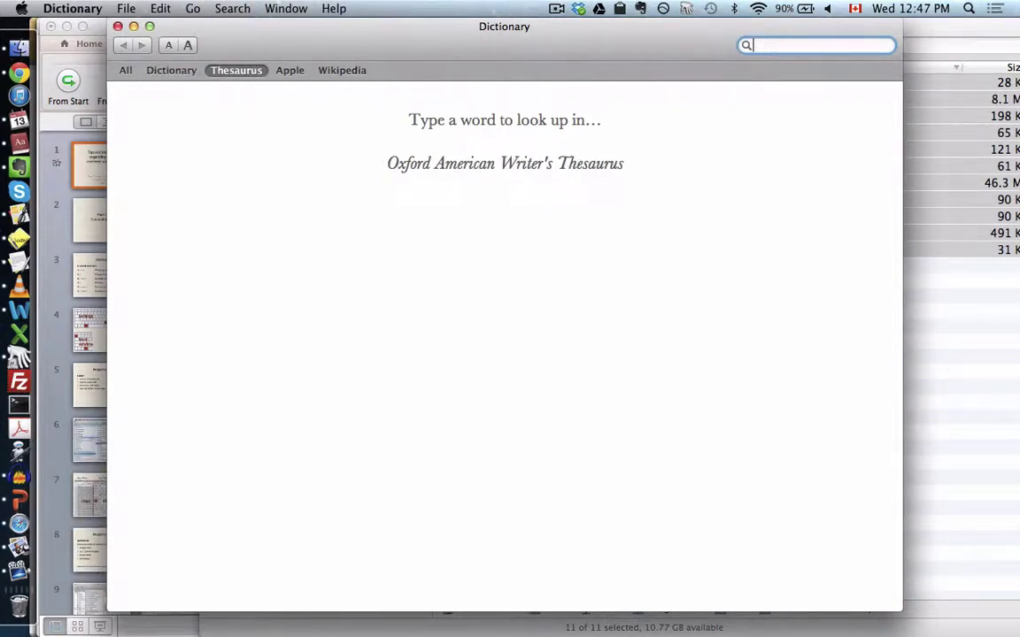
pyautogui.write('a')
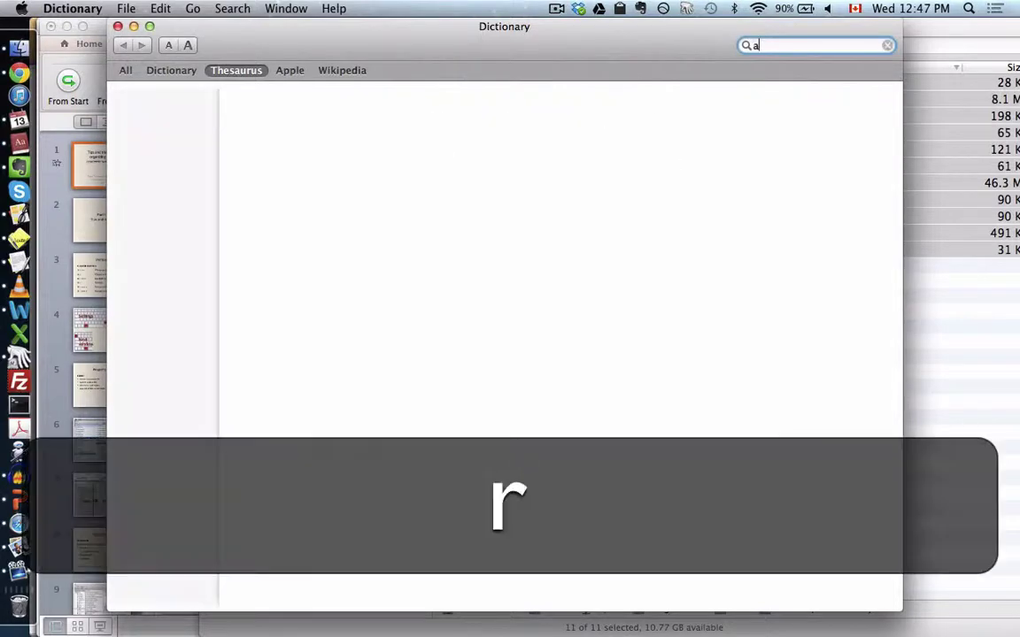
pyautogui.write('rgue')
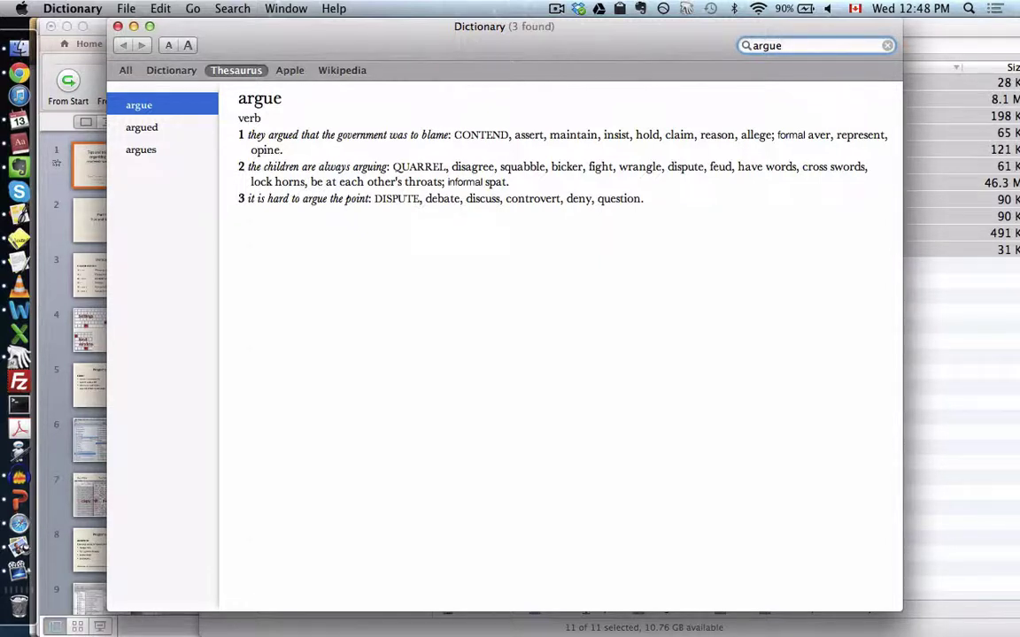
pyautogui.press('super+Tab')
pyautogui.press('super+Tab')
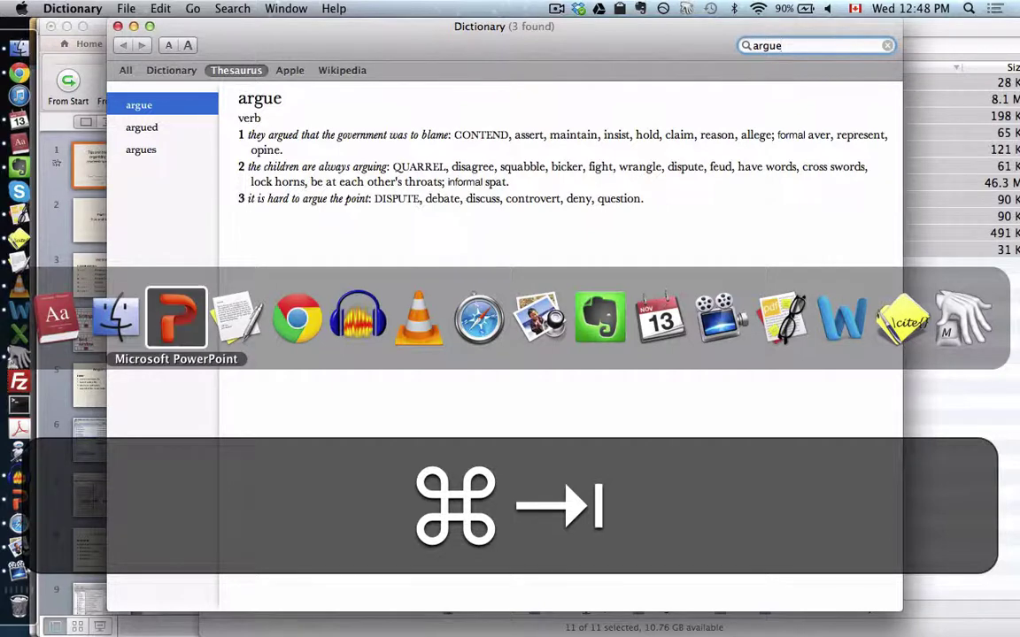
pyautogui.press('shift+super+Tab')
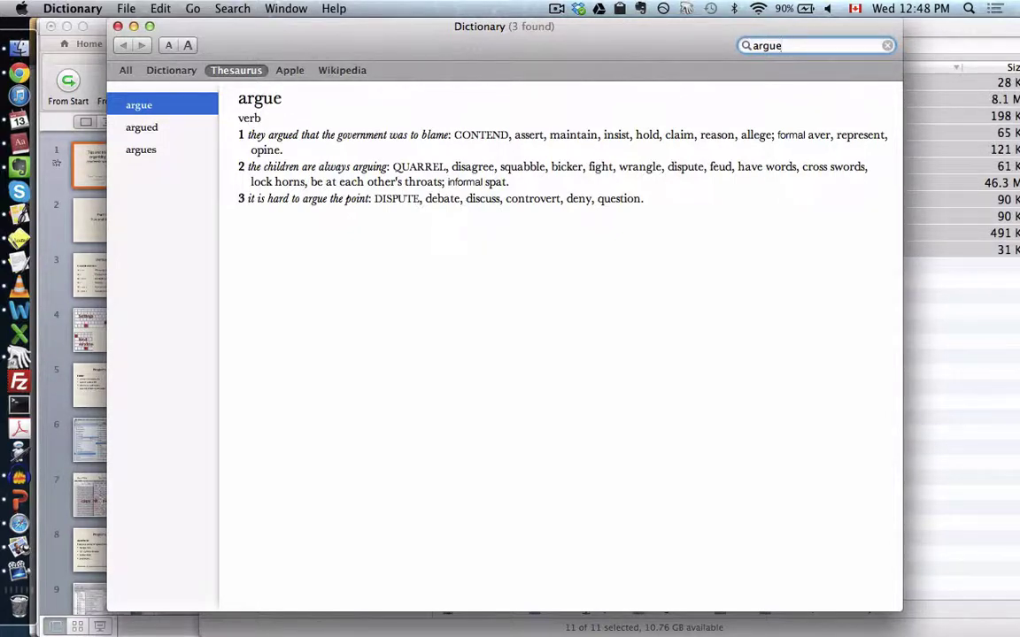
# - Switch to Microsoft Word to bring up Test.docx, return to Dictionary, and look up "find" in the Thesaurus
pyautogui.press('super+Tab')
pyautogui.press('shift+super+Tab')
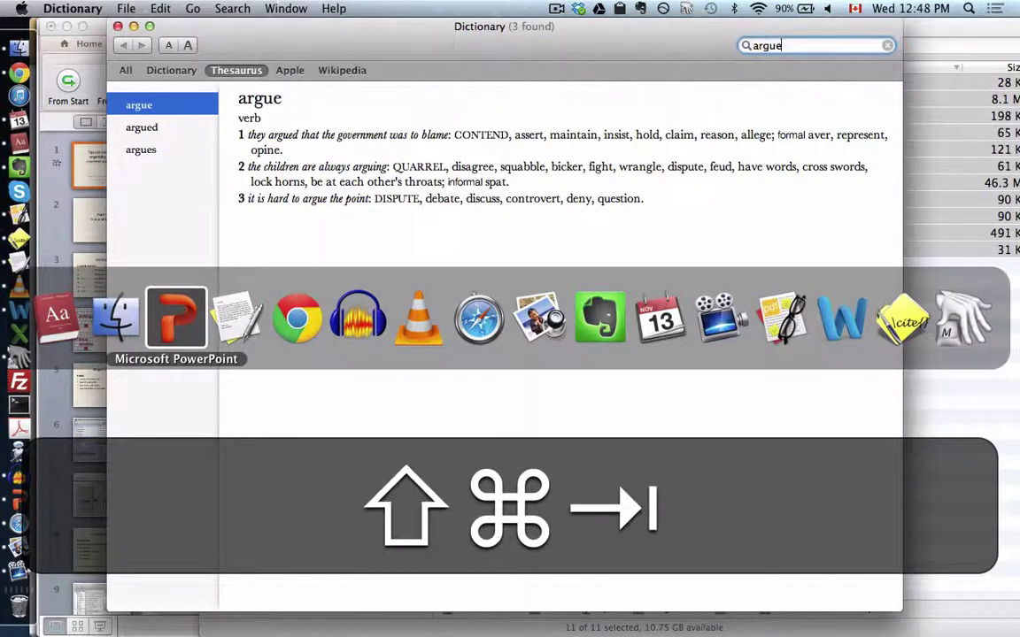
pyautogui.press('super+Tab')
pyautogui.press('super+Tab')
pyautogui.press('super+Tab')
pyautogui.press('super+Tab')
pyautogui.press('super+Tab')
pyautogui.press('super+Tab')
pyautogui.press('super+Tab')
pyautogui.press('super+Tab')
pyautogui.press('super+Tab')
pyautogui.press('super+Tab')
pyautogui.press('super+Tab')
pyautogui.press('super+Tab')
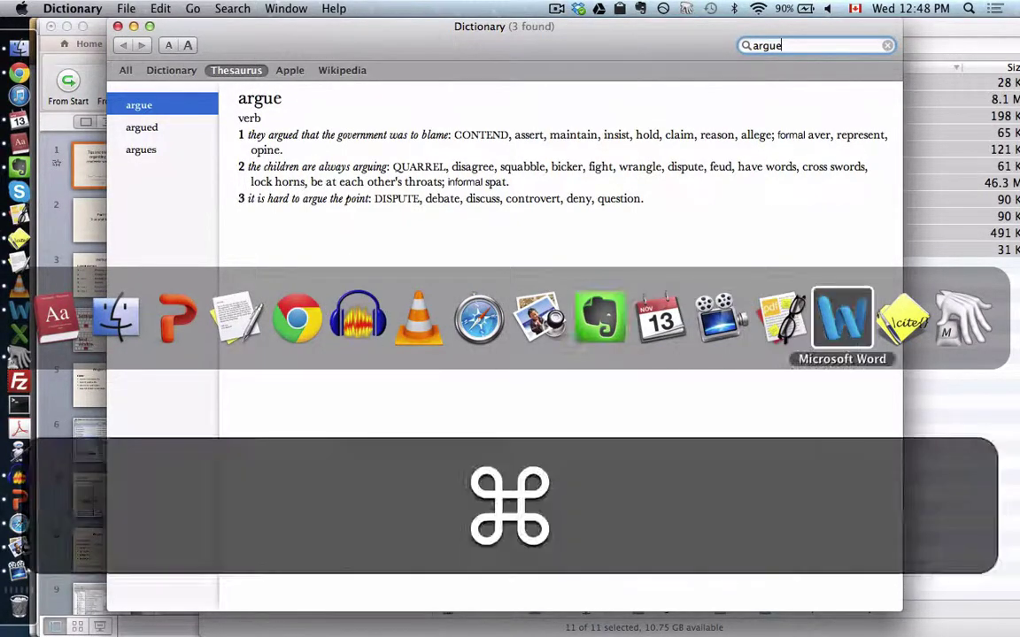
pyautogui.press('super+Tab')
pyautogui.press('super+Tab')
pyautogui.press('super+Tab')
pyautogui.press('super+Tab')
pyautogui.press('super+Tab')
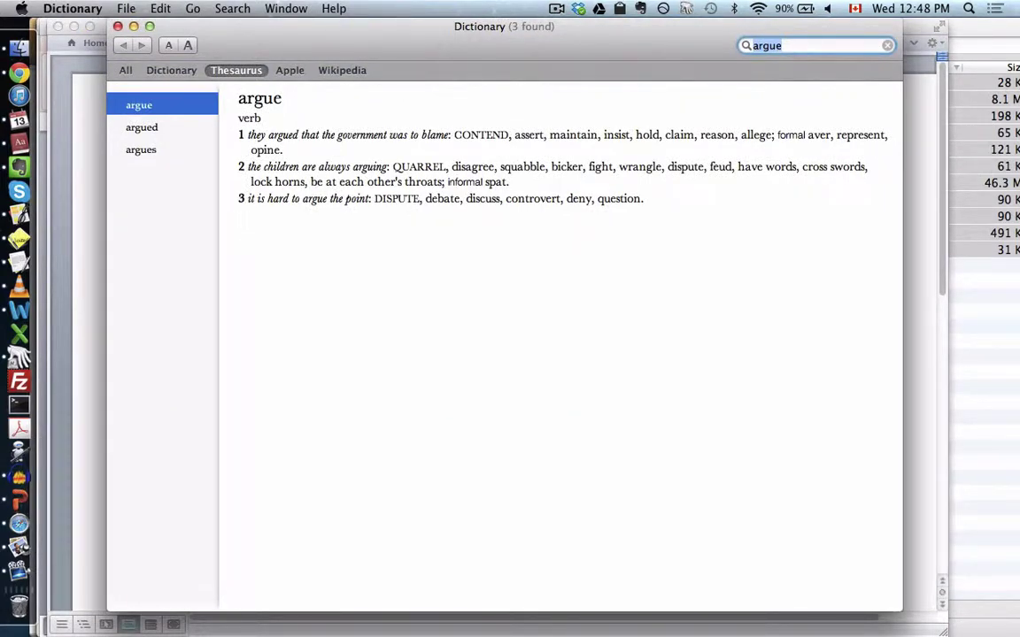
pyautogui.write('fled')
pyautogui.press('Return')
# - Switch back and forth between Test.docx in Word and the Thesaurus entry in Dictionary
pyautogui.press('super+Tab')
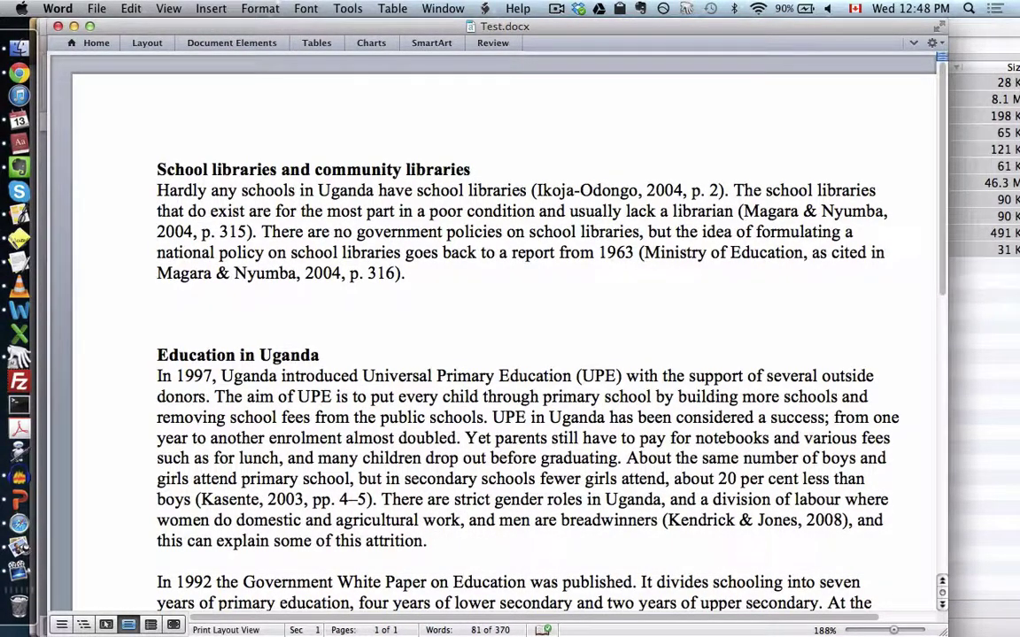
pyautogui.press('super+Tab')
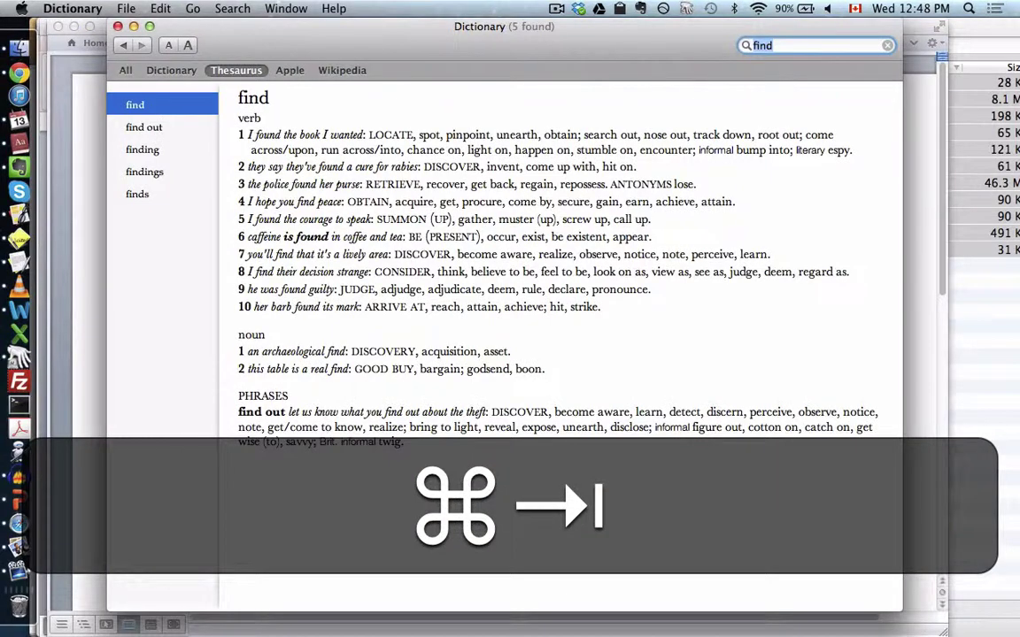
pyautogui.press('super+Tab')
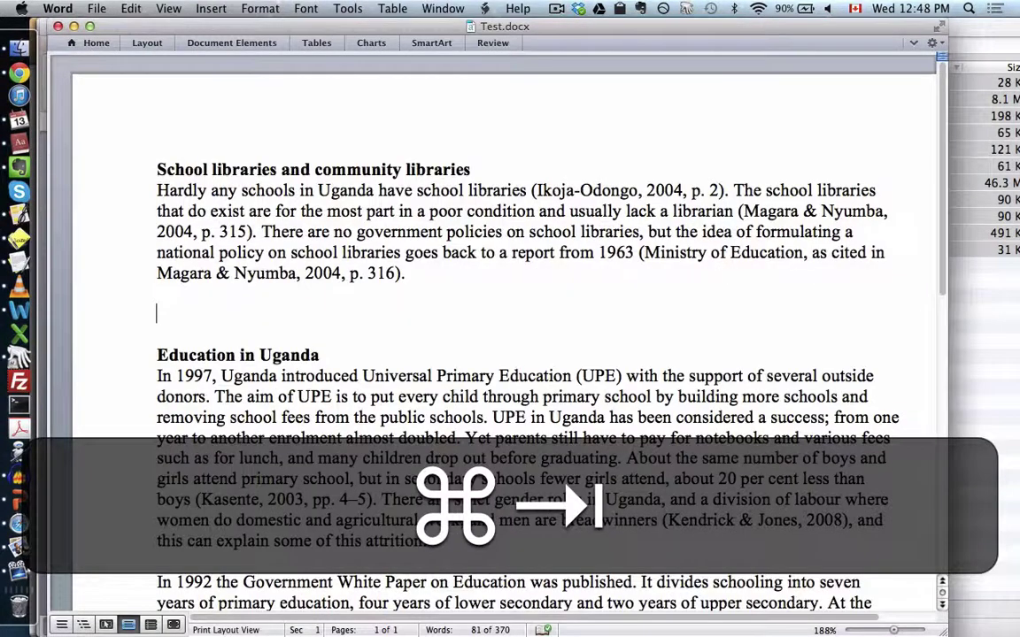
pyautogui.press('super+Tab')
pyautogui.press('super')
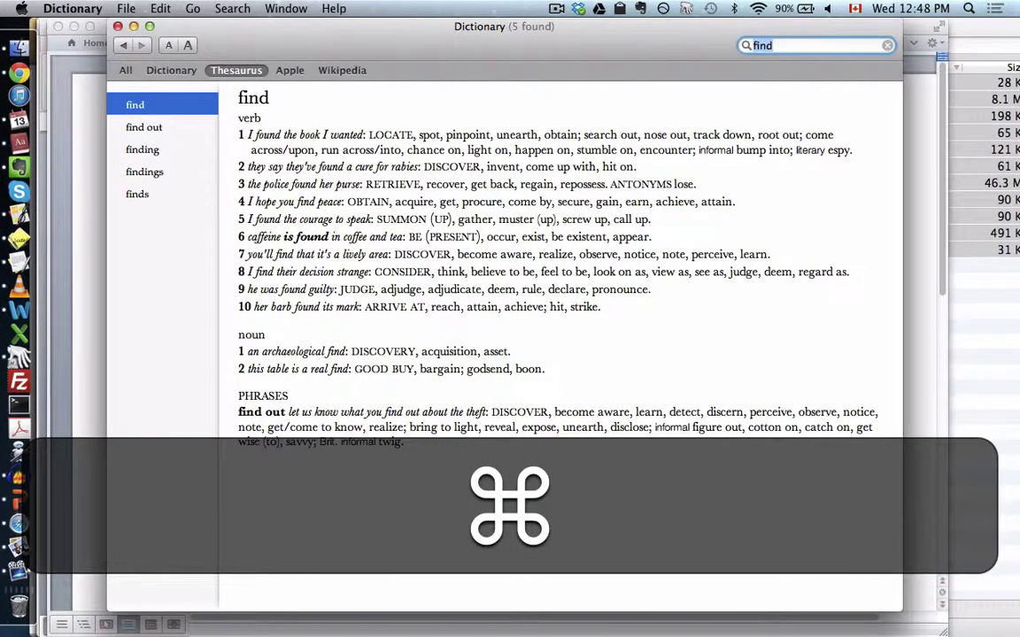
pyautogui.press('super+Tab')
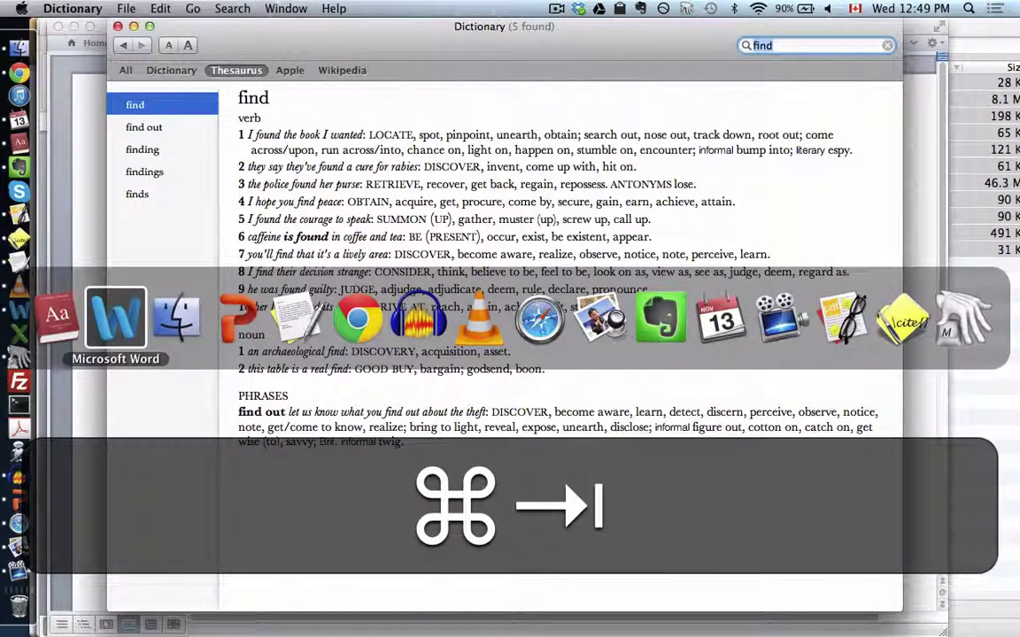
pyautogui.press('super+Tab')
pyautogui.press('super+Tab')
pyautogui.press('super+Tab')
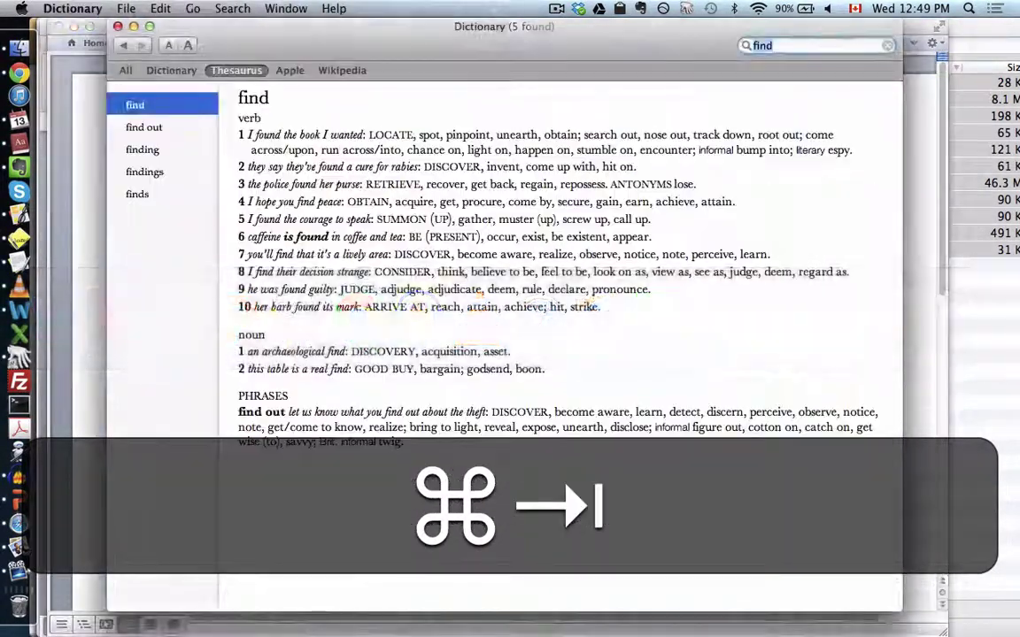
pyautogui.press('super+Tab')
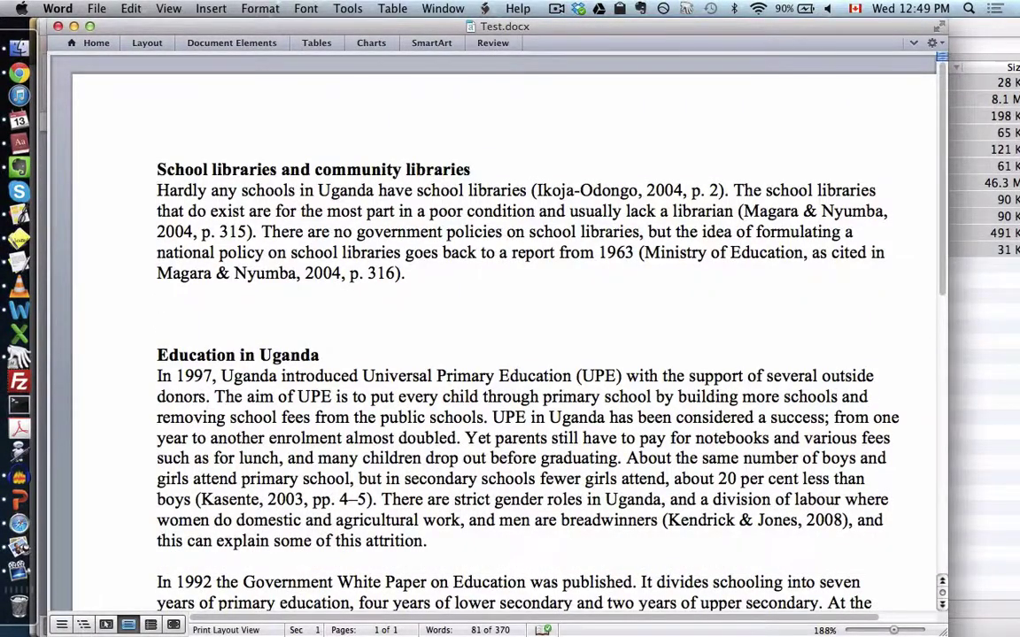
pyautogui.press('super+Tab')
pyautogui.press('super+Tab')
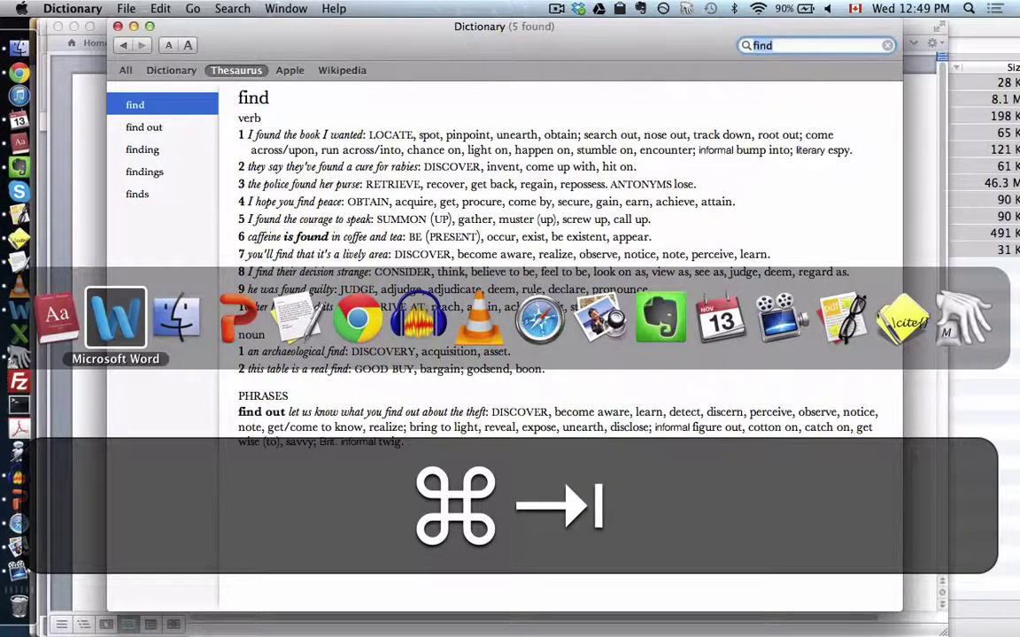
pyautogui.press('super+Tab')
pyautogui.press('super+Tab')
pyautogui.press('super+Tab')
pyautogui.press('super+Tab')
pyautogui.press('super+Tab')
pyautogui.press('super+Tab')
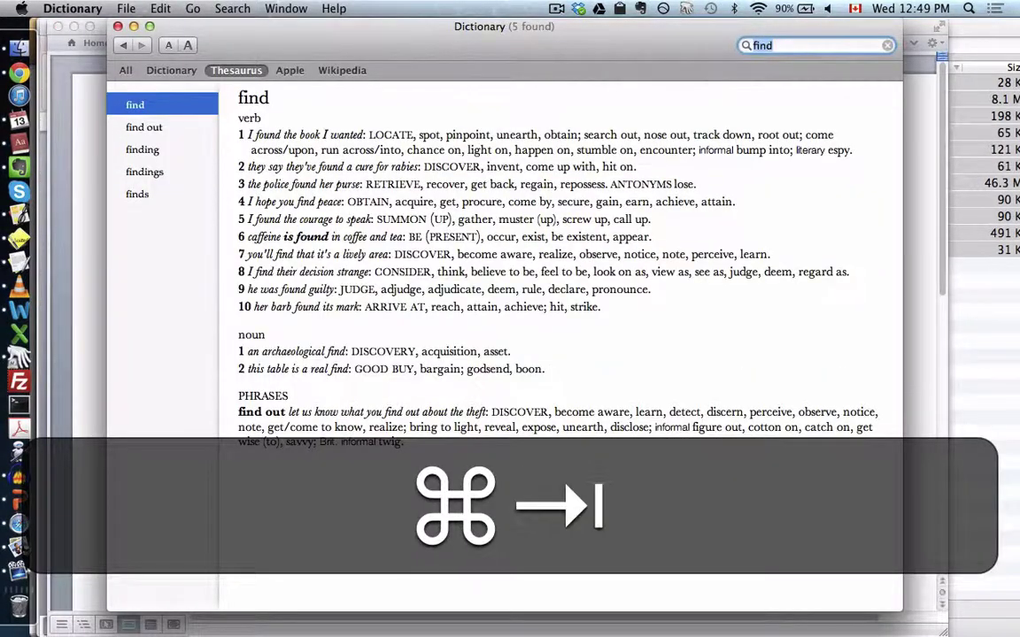
pyautogui.press('super+Tab')
pyautogui.press('super+Tab')
pyautogui.press('super+Tab')
pyautogui.press('super+Tab')
pyautogui.press('super+Tab')
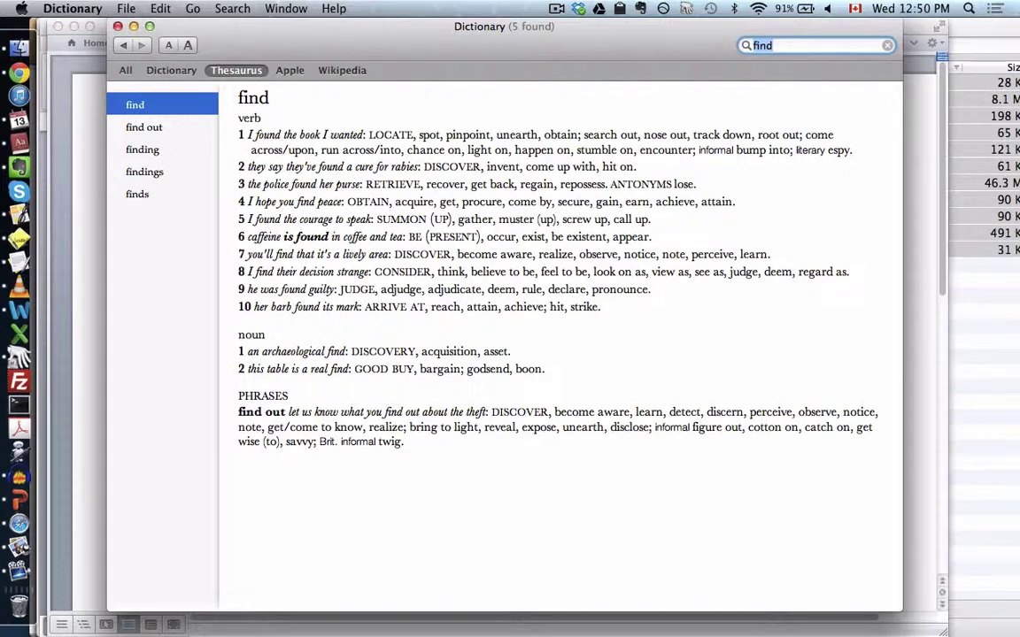
# - Switch to the PowerPoint slide show and advance to the Programs (4) slide about Audacity
pyautogui.press('super+Tab')
pyautogui.press('super+Tab')
pyautogui.press('super+Tab')
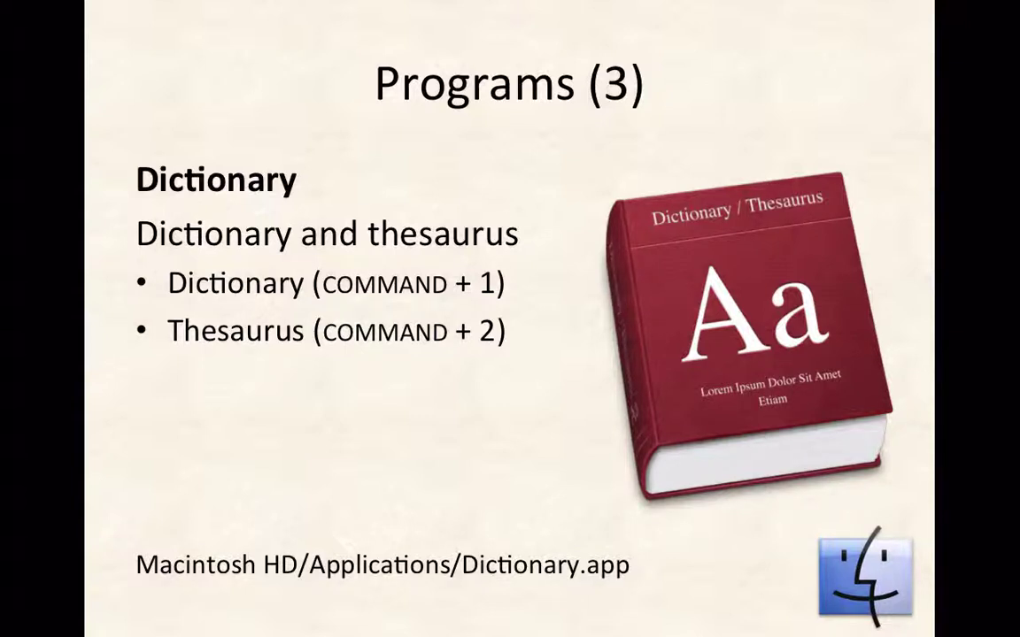
pyautogui.press('Down')
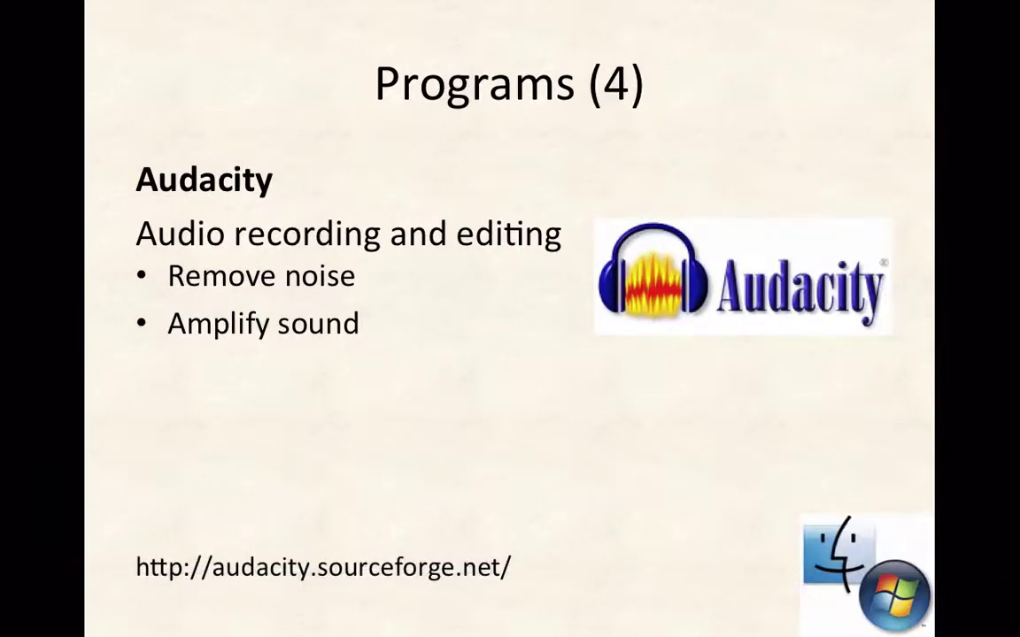
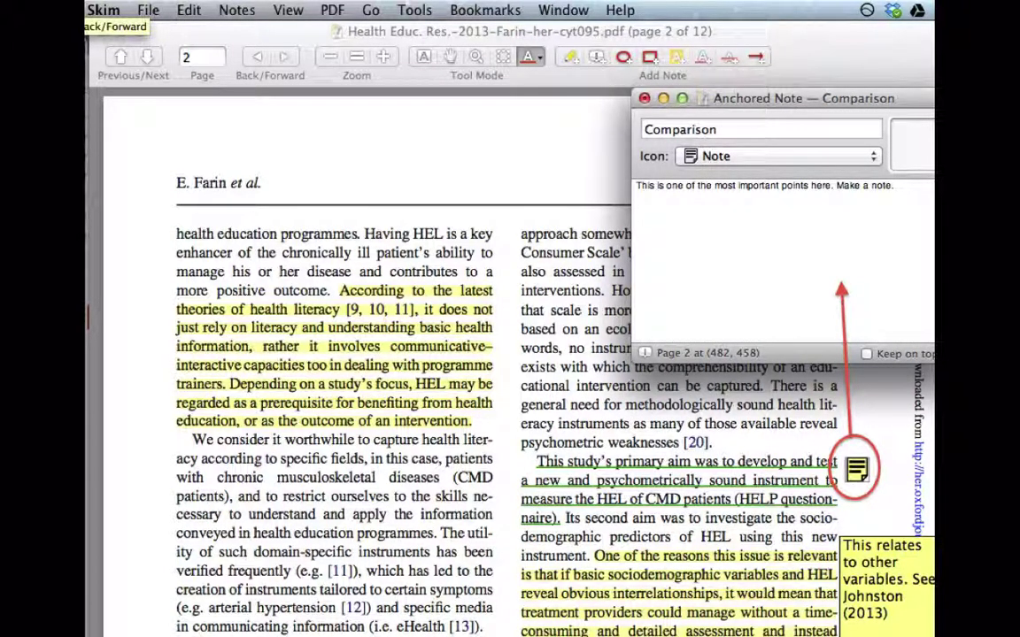
# - Switch from the slide show to Skim with kwan2006schematic.pdf open
pyautogui.press('super+Tab')
pyautogui.press('super+Tab')
pyautogui.press('super+Tab')
pyautogui.press('super+Tab')
pyautogui.press('super+Tab')
pyautogui.press('super+Tab')
pyautogui.press('super+Tab')
pyautogui.press('super+Tab')
pyautogui.press('super+Tab')
pyautogui.press('super+Tab')
pyautogui.press('super+Tab')
pyautogui.press('super+Tab')
pyautogui.press('super+Tab')
pyautogui.press('super+Tab')
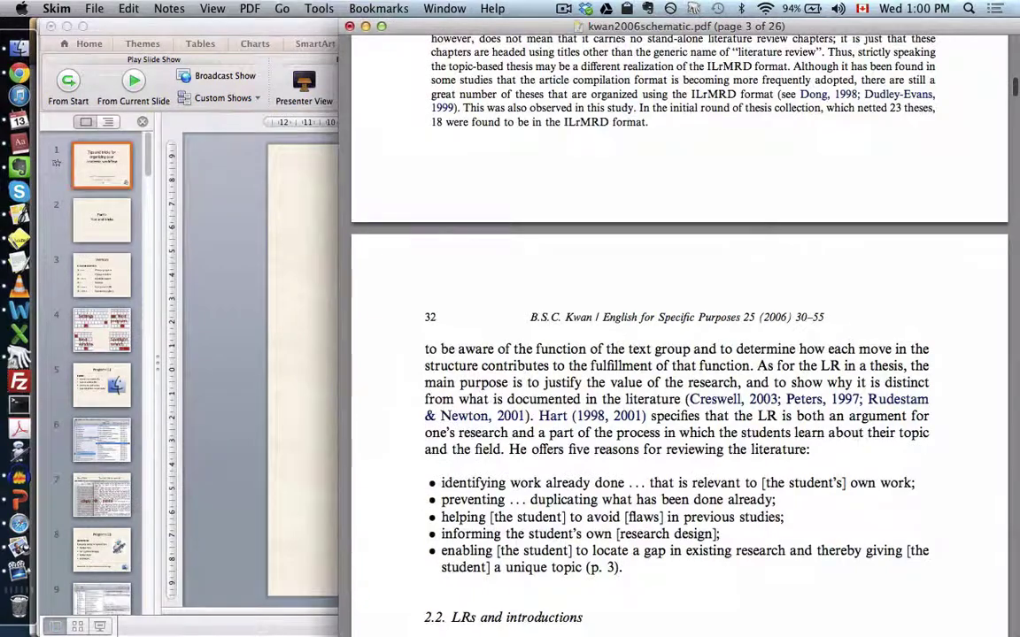
# - Switch to TextEdit and delete the entire file list from Test.txt
pyautogui.press('super+Tab')
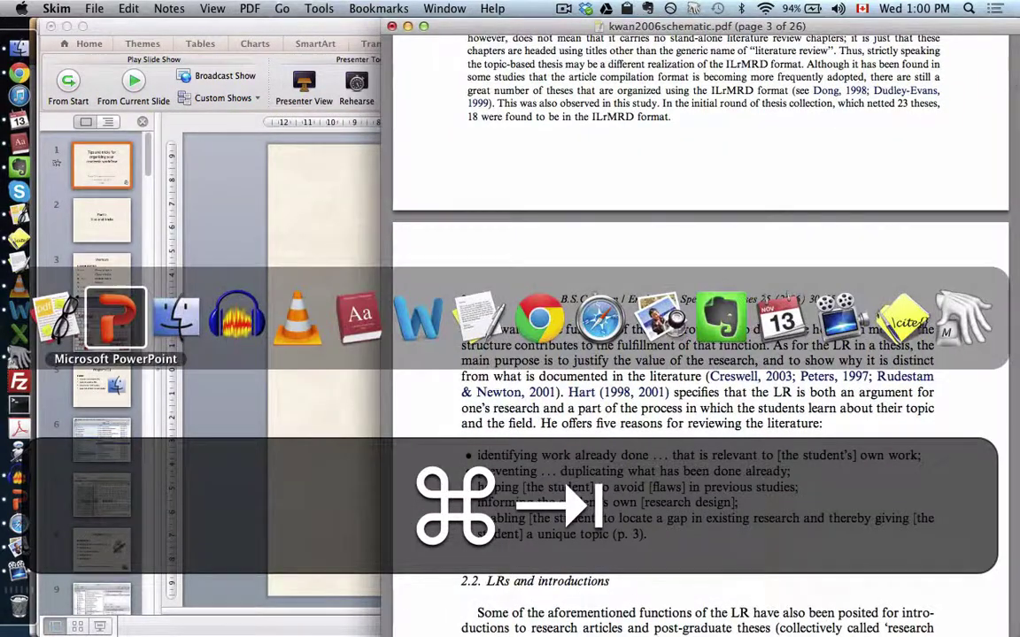
pyautogui.press('super+Tab')
pyautogui.press('super+Tab')
pyautogui.press('super+Tab')
pyautogui.press('super+Tab')
pyautogui.press('super+Tab')
pyautogui.press('super+Tab')
pyautogui.press('super+a')
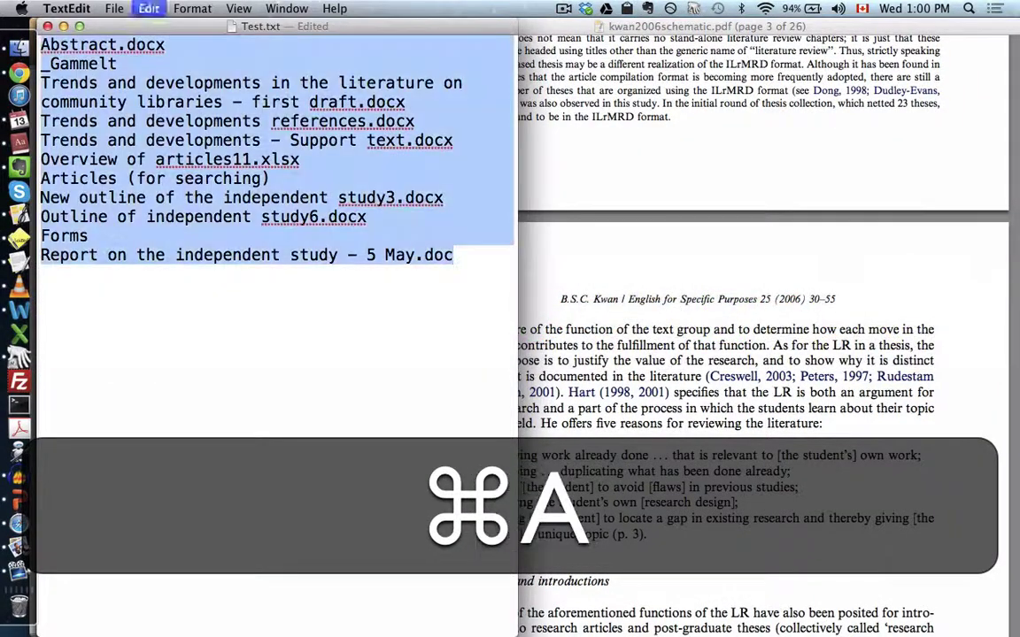
pyautogui.press('super+BackSpace')
# - Return to Skim, enlarge the PDF around section 2.1, Rhetorical purposes of LRs, and show the toolbar
pyautogui.press('super+Tab')
pyautogui.scroll(5, 699, 265)
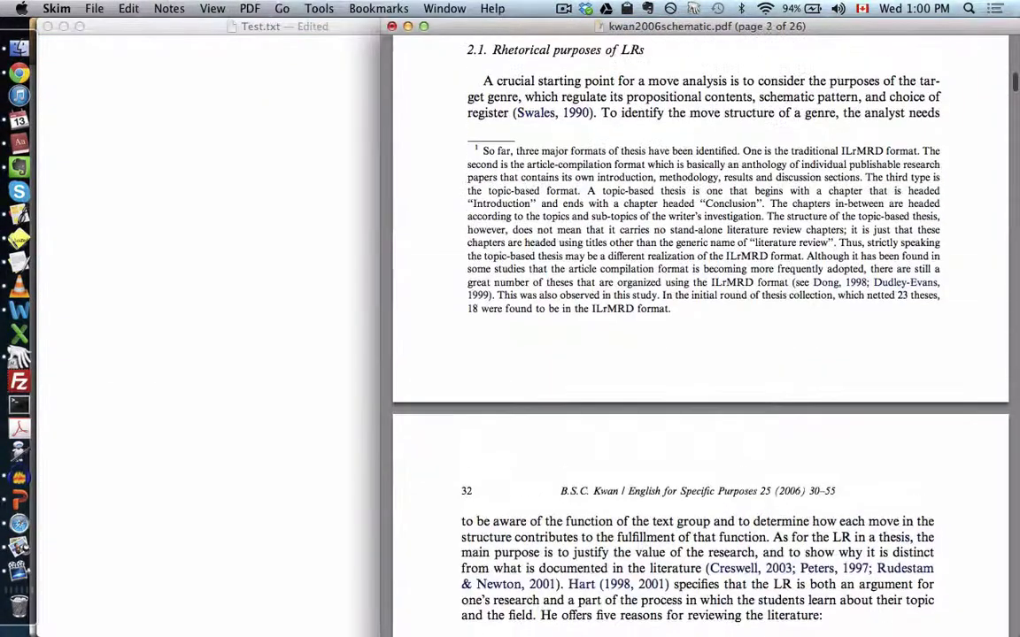
pyautogui.press('super+equal')
pyautogui.scroll(3, 699, 327)
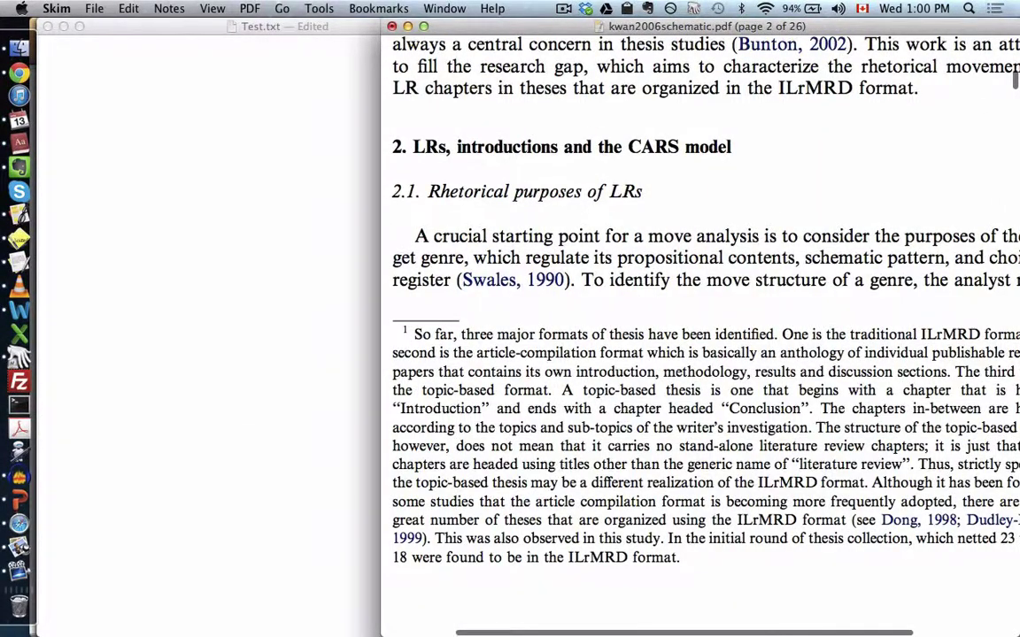
pyautogui.press('super+b')
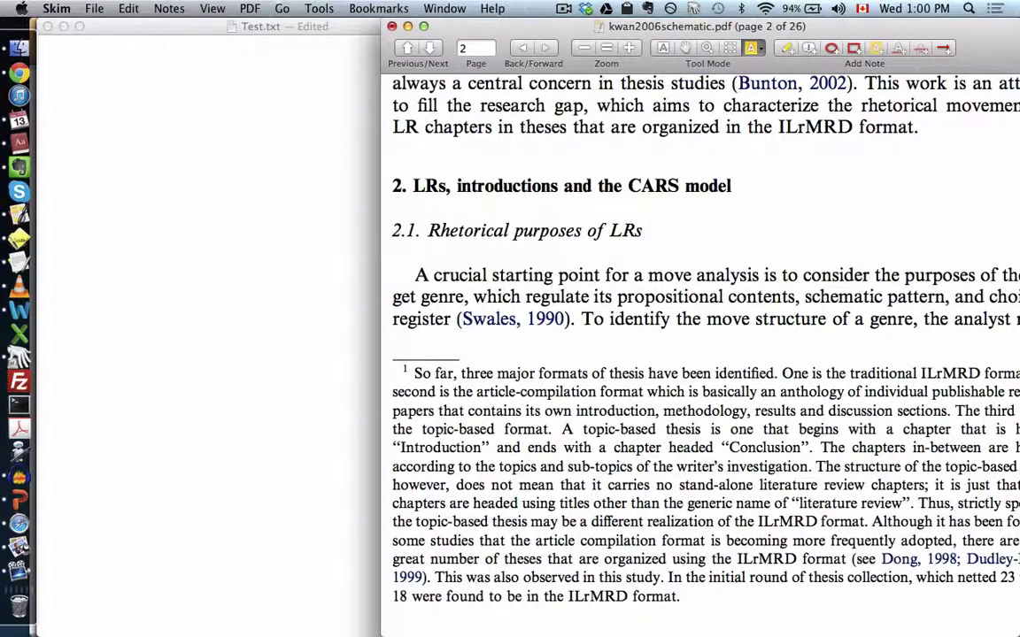
# - Using the Text tool, copy the words beginning "A crucial starting point for a move" from section 2.1 into Test.txt and return to Skim
pyautogui.click(662, 47)
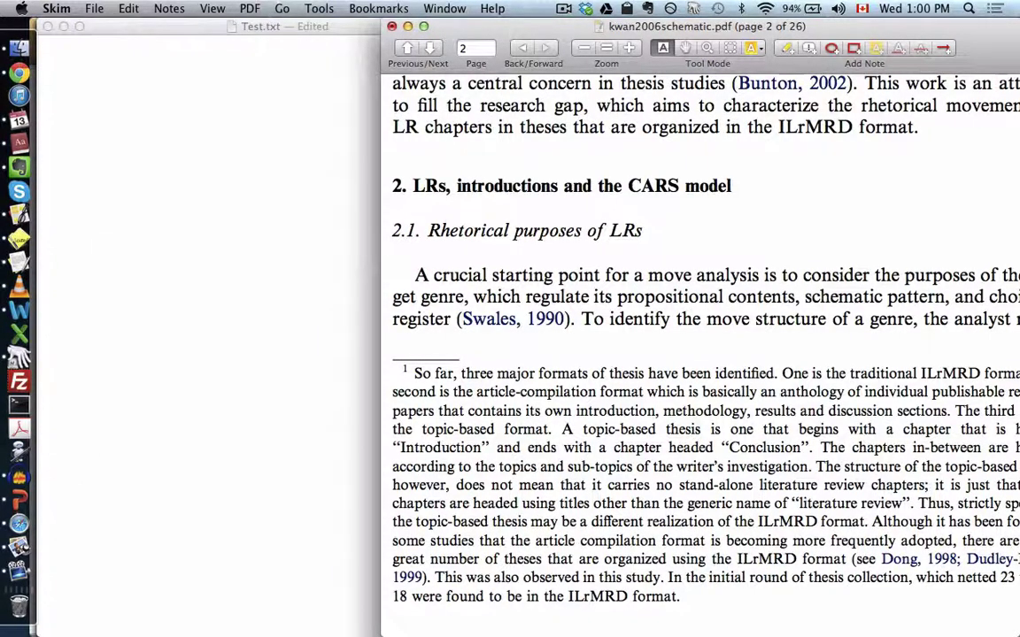
pyautogui.moveTo(414, 275); pyautogui.dragTo(739, 275)
pyautogui.press('super+c')
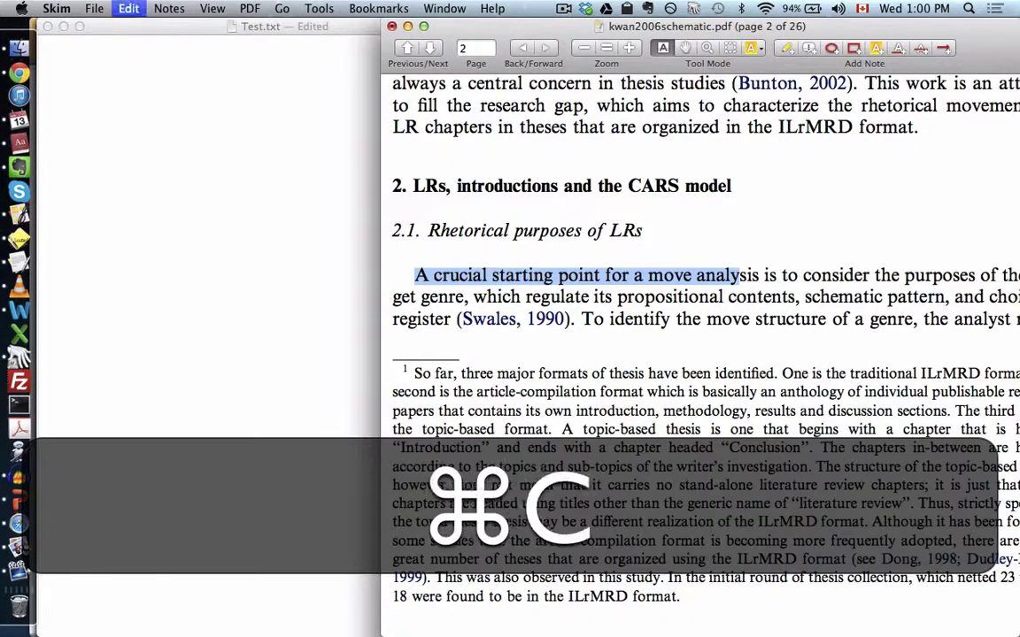
pyautogui.press('super+Tab')
pyautogui.press('super+v')
pyautogui.press('super+Tab')
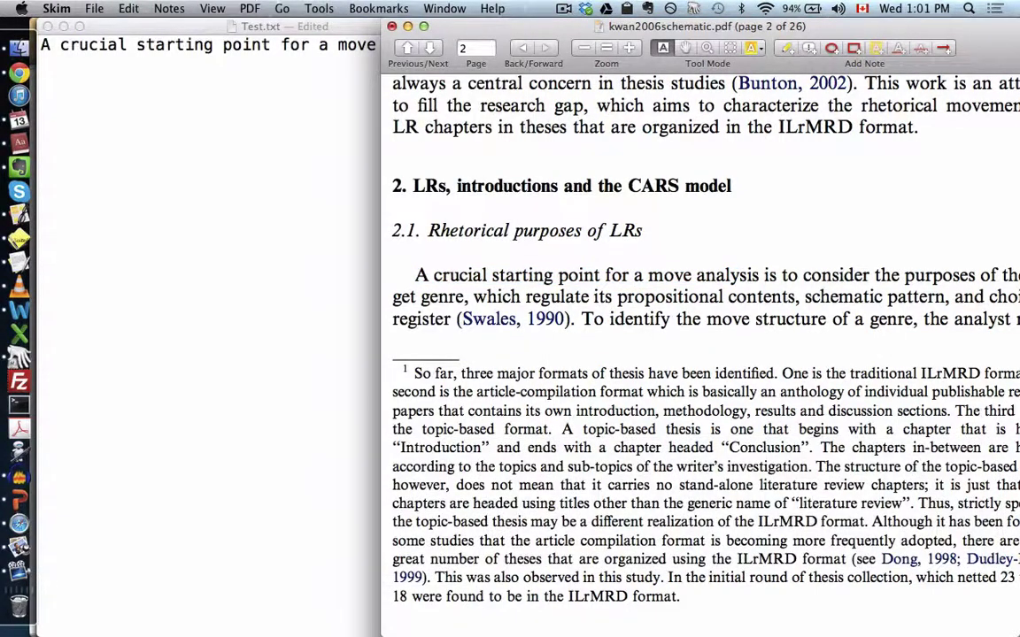
# - Highlight section 2.1's opening text from "A crucial starting point" through "propositional" with the Highlight tool, and undo the highlight
pyautogui.click(751, 48)
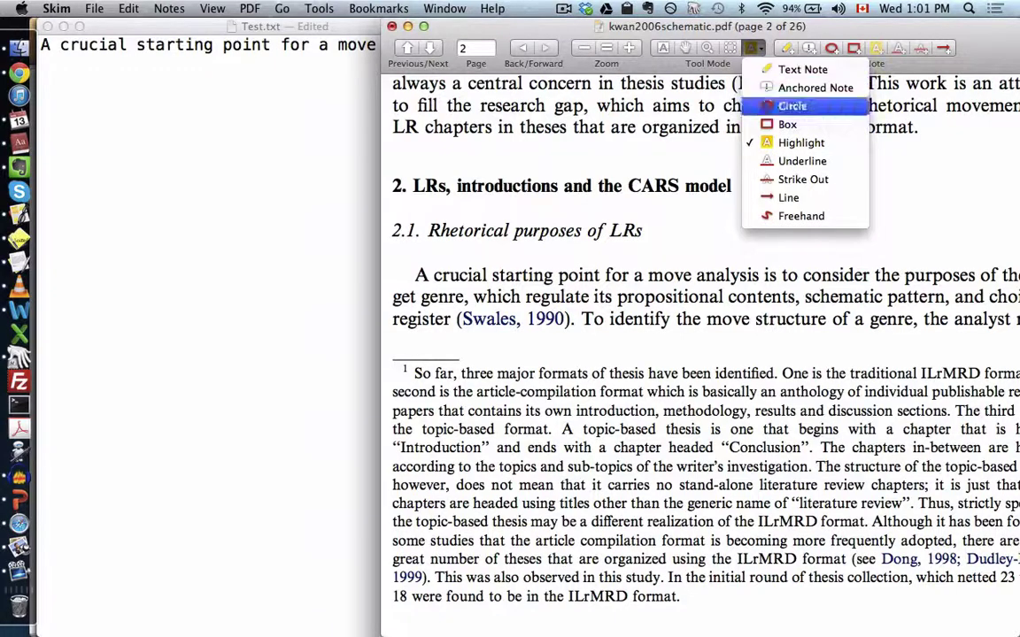
pyautogui.click(801, 142)
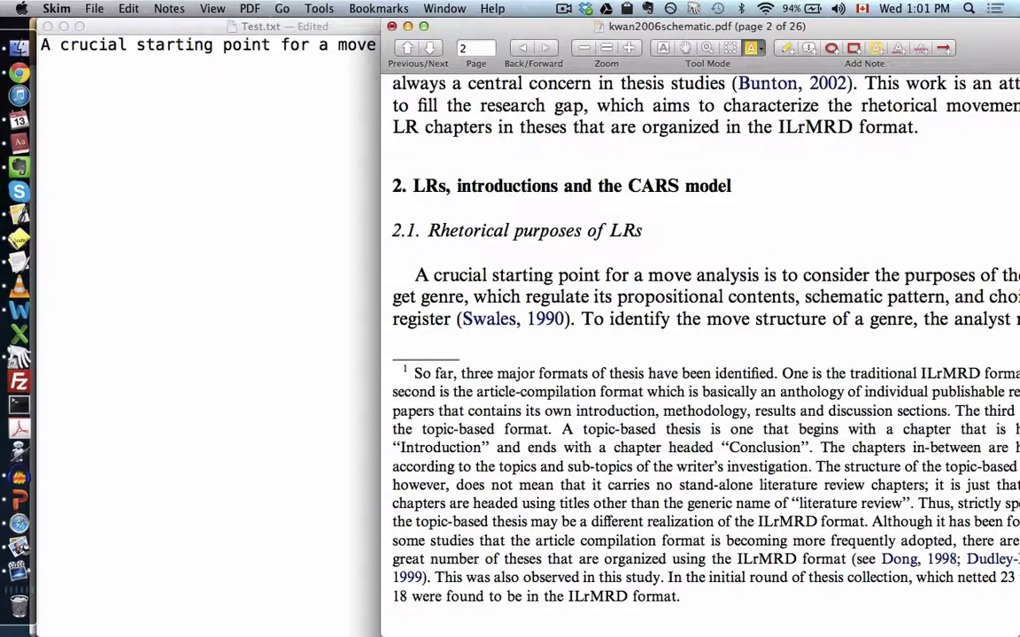
pyautogui.moveTo(414, 275); pyautogui.dragTo(731, 298)
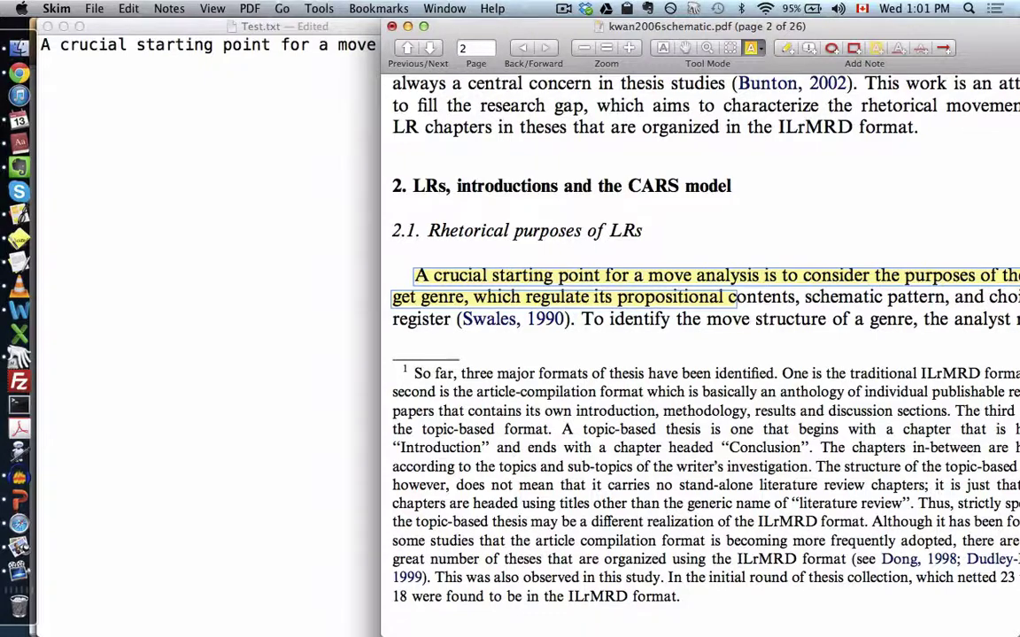
pyautogui.press('super+z')
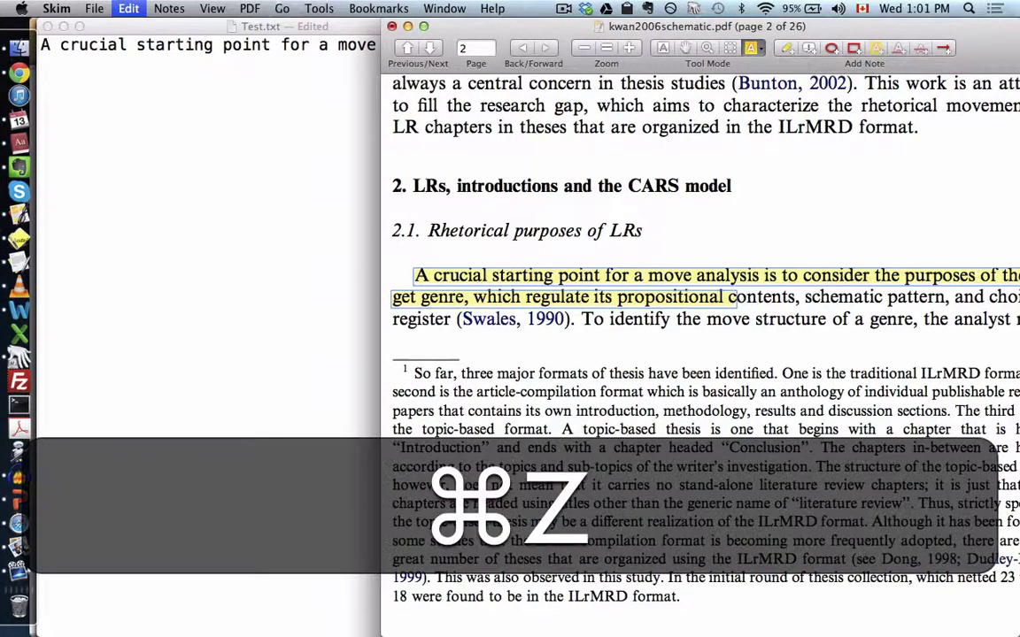
# - Switch to TextEdit, clear the pasted line from Test.txt, and leave the program
pyautogui.press('super+Tab')
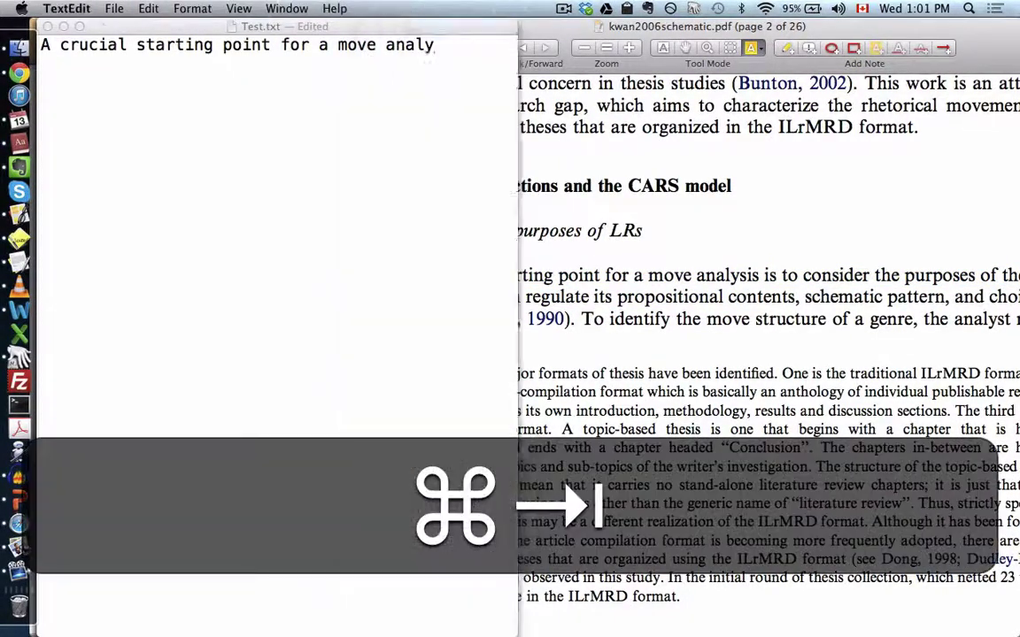
pyautogui.press('super+BackSpace')
pyautogui.press('super+Tab')
pyautogui.press('super+Tab')
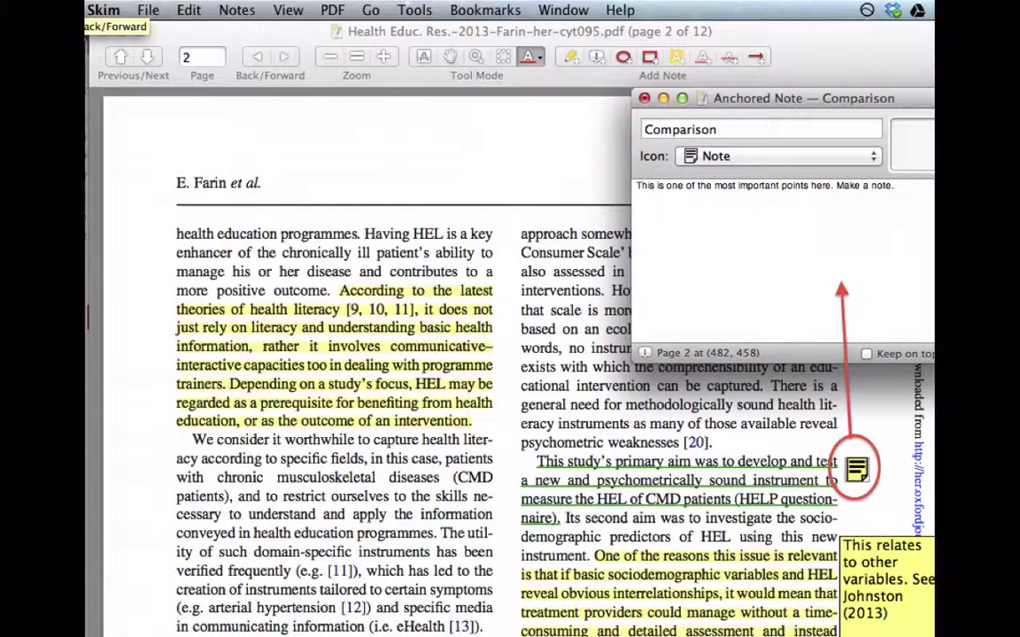
# - Return to the PowerPoint slideshow and advance through the Skim slides on anchored notes and exported highlights
pyautogui.press('super+Tab')
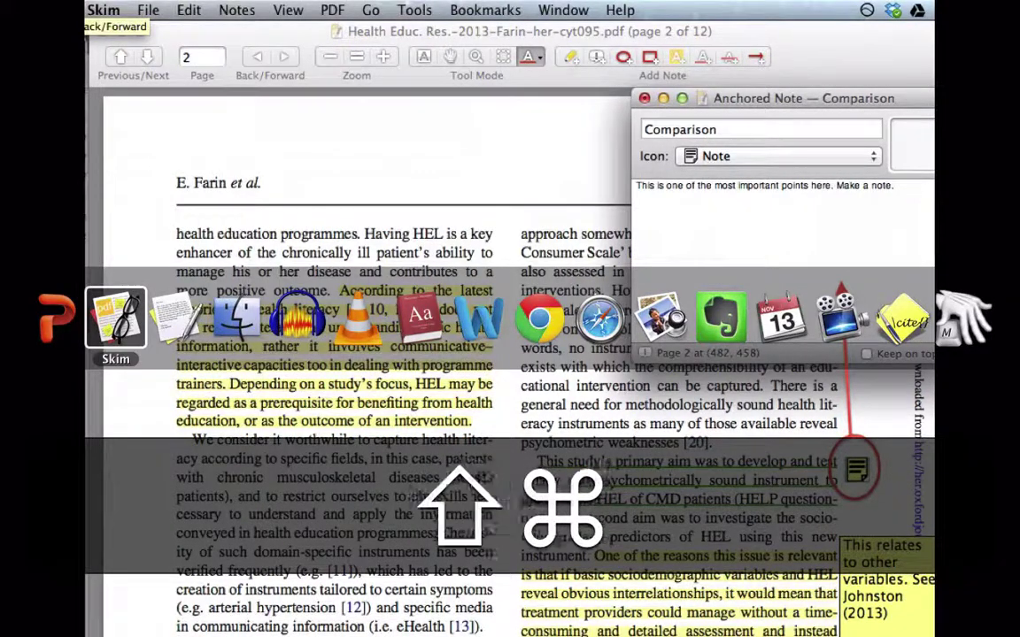
pyautogui.press('super+shift+Tab')
pyautogui.press('Down')
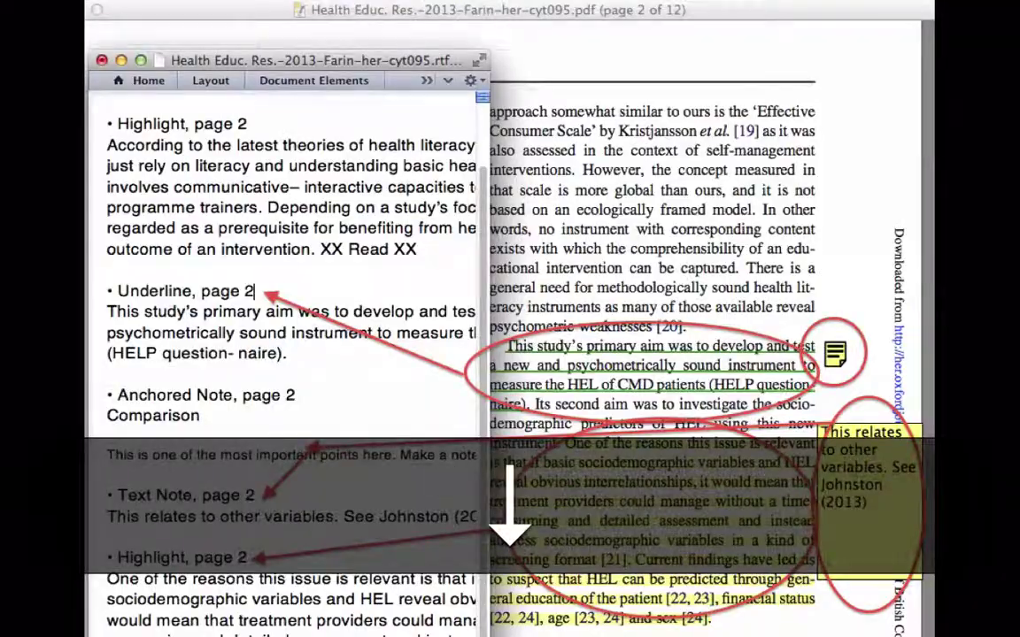
pyautogui.press('Down')
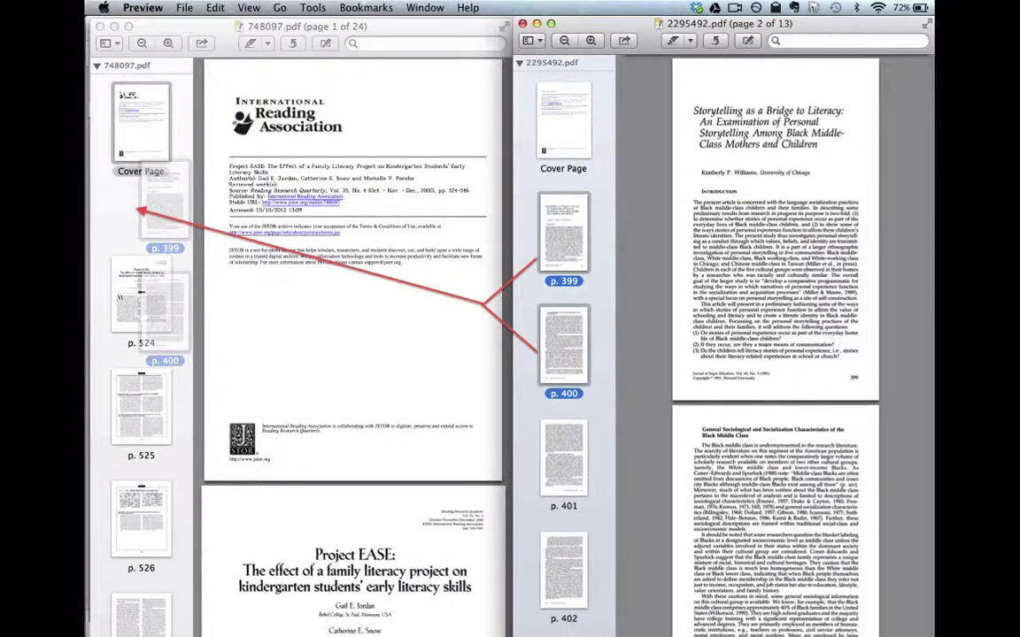
# - Switch from the slideshow to Preview and bring the South African Government Library Services PDF to the front
pyautogui.press('super+Tab')
pyautogui.press('super+Tab')
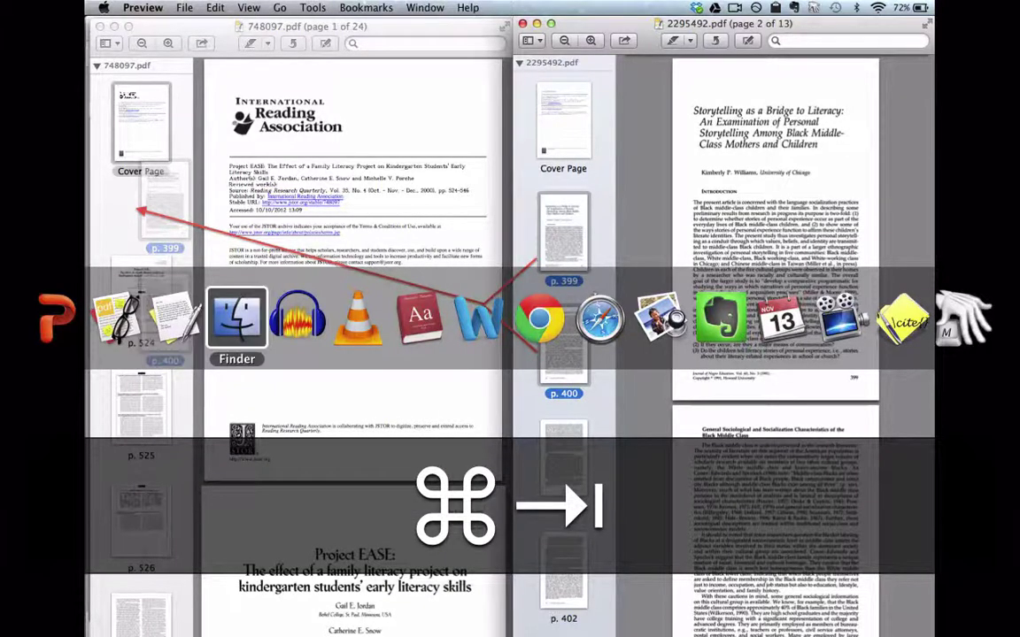
pyautogui.press('super+Tab')
pyautogui.press('super+Tab')
pyautogui.press('super+Tab')
pyautogui.press('super+Tab')
pyautogui.press('super+Tab')
pyautogui.press('super+Tab')
pyautogui.press('super+Tab')
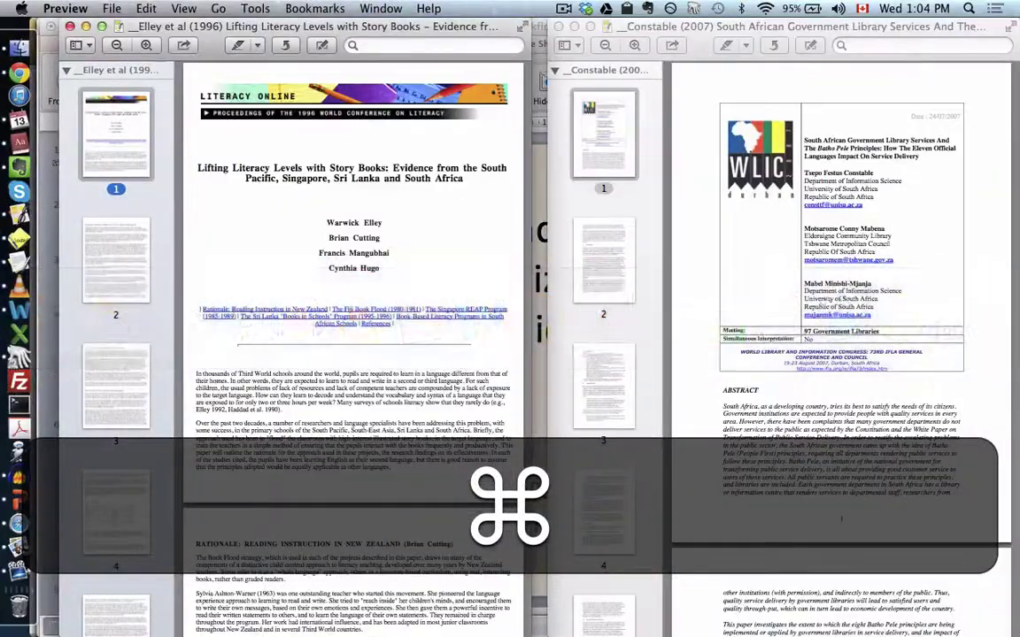
pyautogui.press('super+grave')
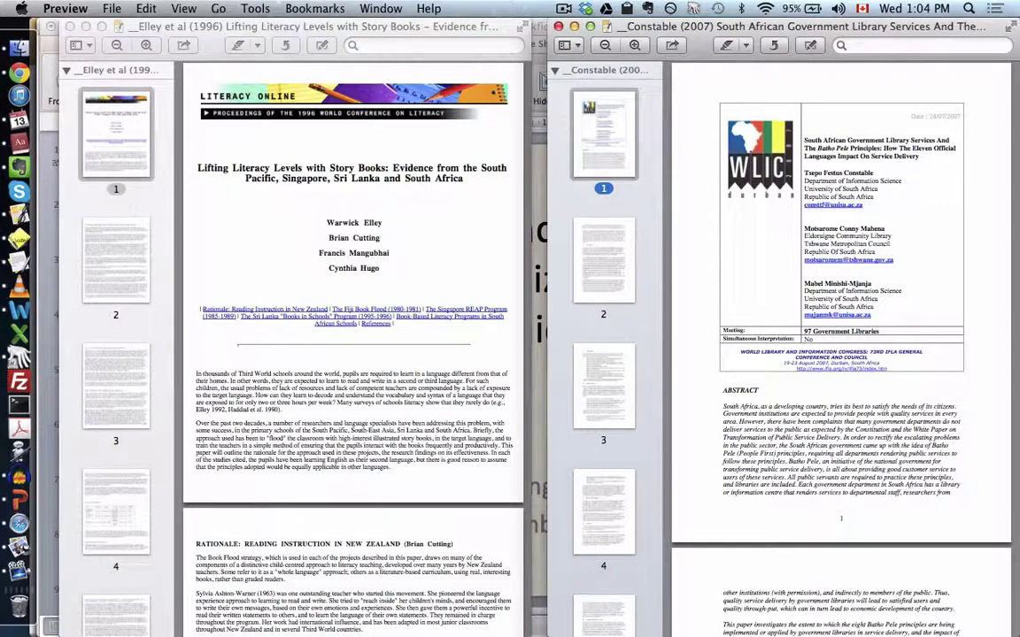
# - Select all page thumbnails of the South African Government Library Services PDF and add them after page 21 of the Lifting Literacy Levels PDF
pyautogui.press('Down')
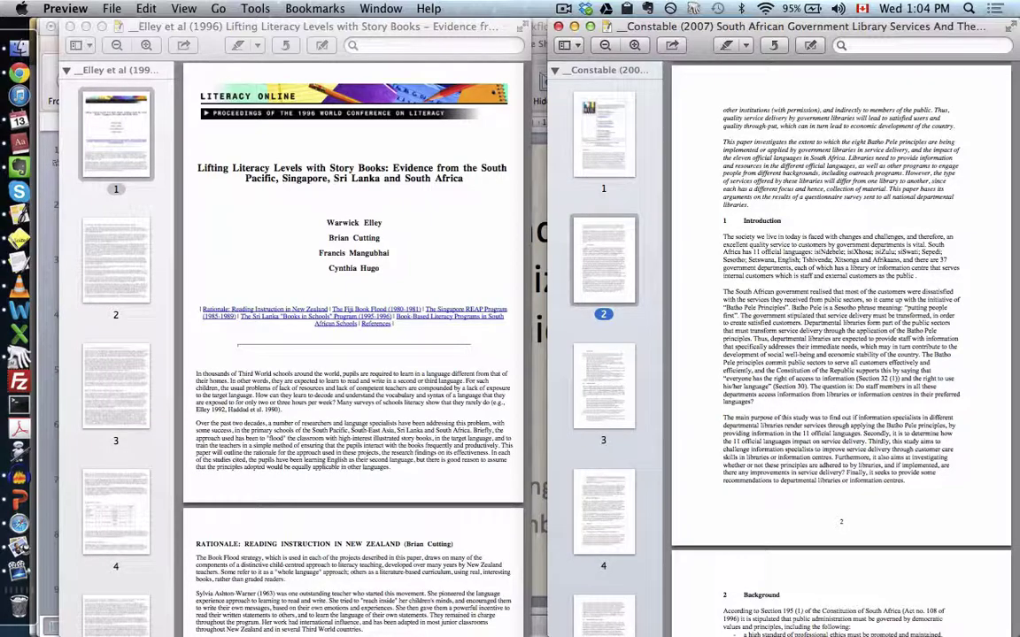
pyautogui.press('Up')
pyautogui.press('super+a')
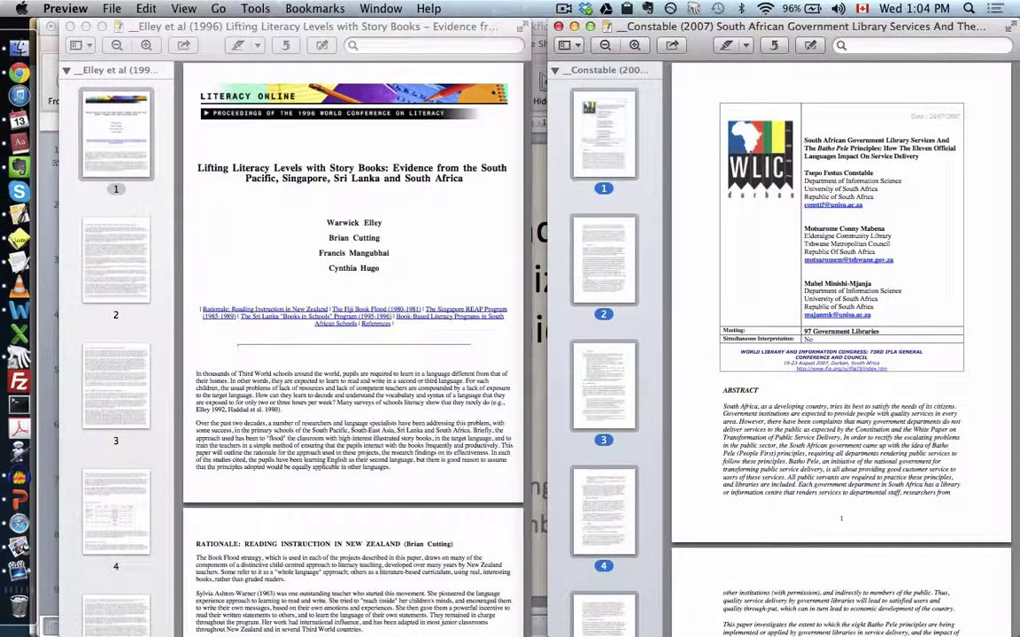
pyautogui.scroll(-15, 115, 354)
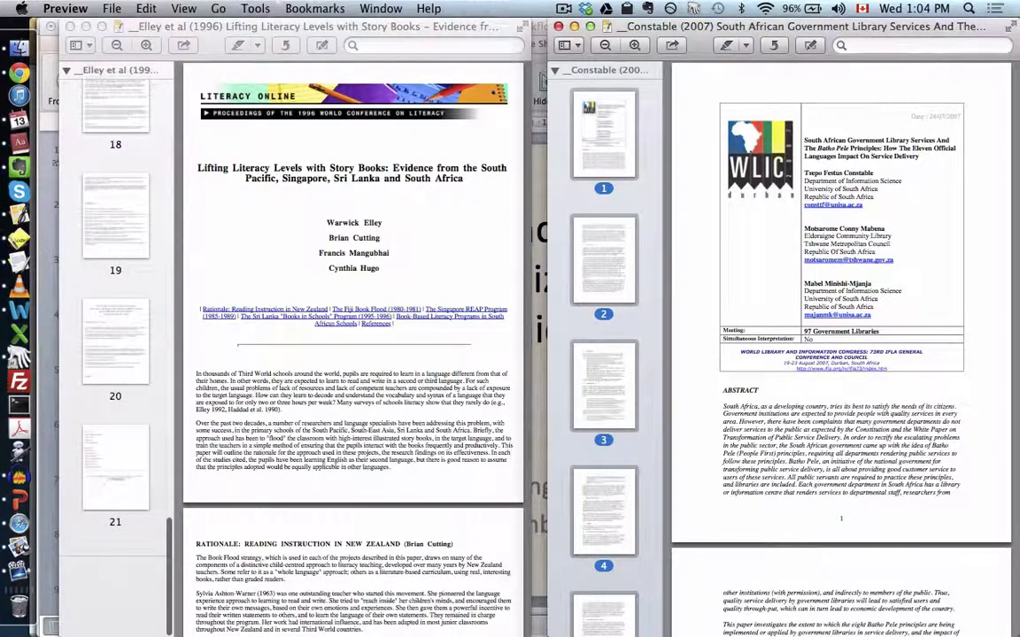
pyautogui.moveTo(603, 133); pyautogui.dragTo(113, 550)
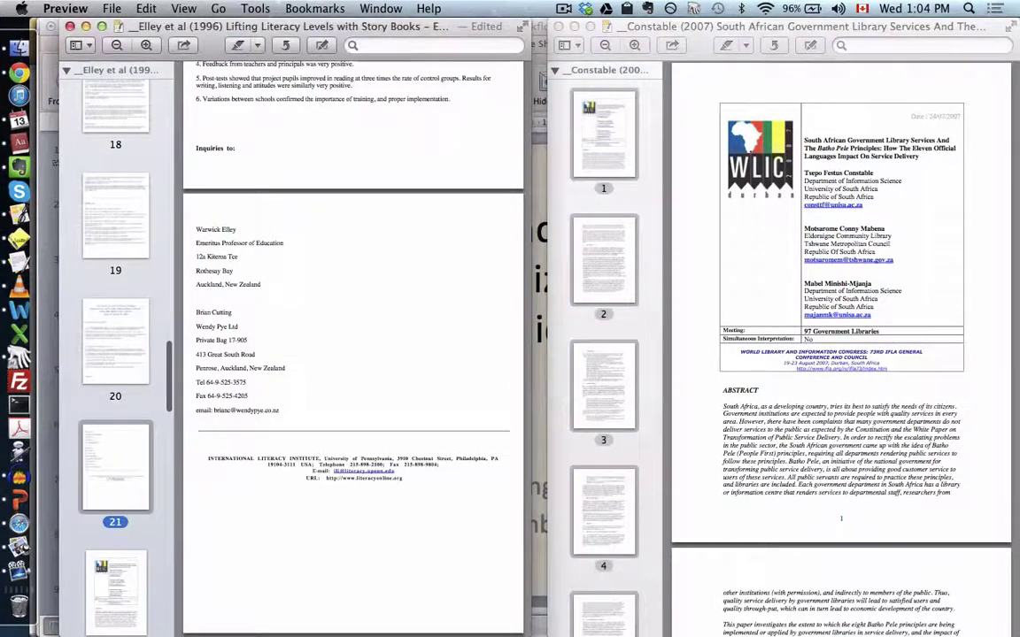
# - Review the appended pages from page 22 onward in the merged Lifting Literacy Levels PDF, and go back to page 19
pyautogui.scroll(-10, 354, 354)
pyautogui.scroll(8, 354, 354)
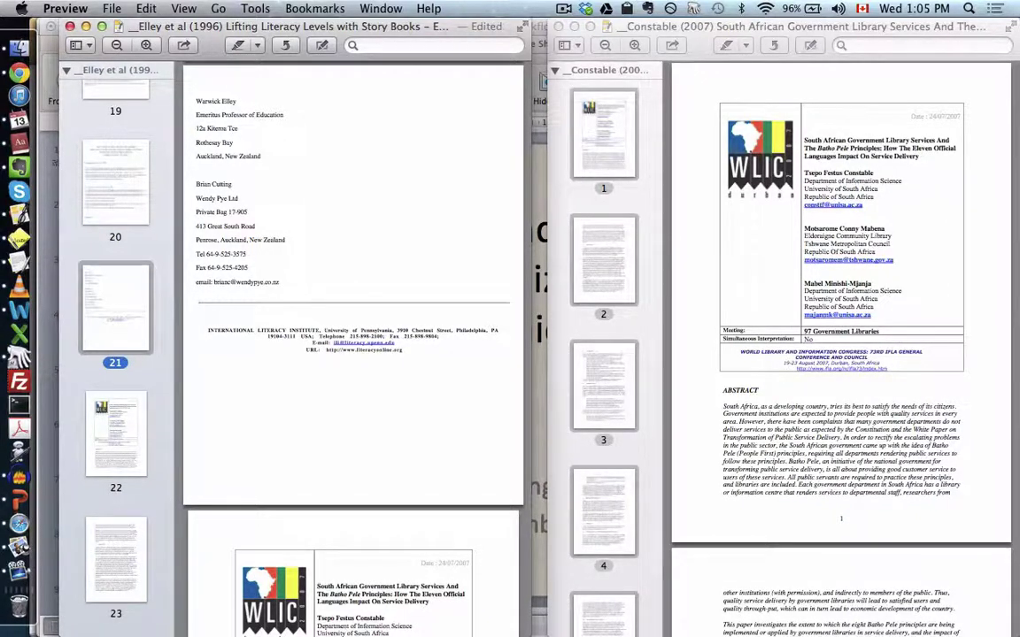
pyautogui.scroll(5, 353, 283)
pyautogui.scroll(-5, 353, 283)
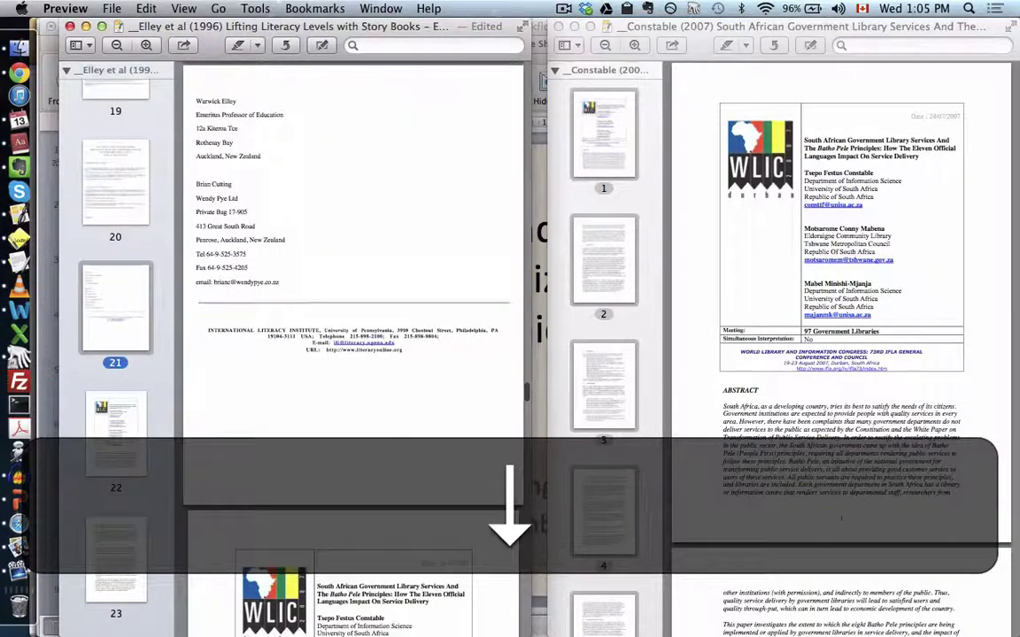
pyautogui.scroll(-5, 353, 283)
pyautogui.scroll(10, 353, 283)
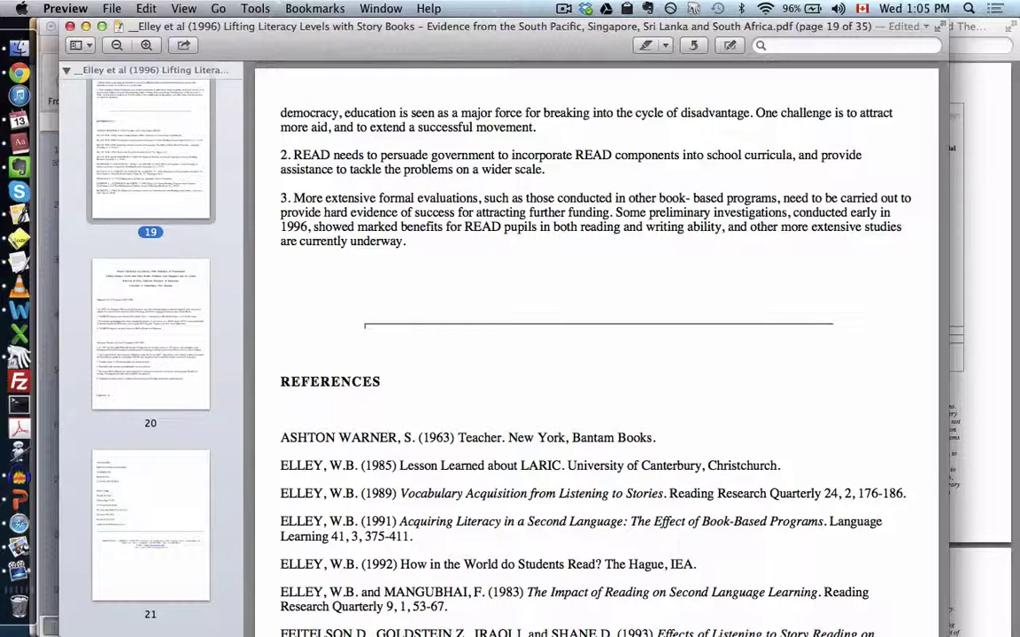
# - Switch to the PowerPoint slideshow and show the Preview slides on deleting, adding and re-mixing PDF pages
pyautogui.press('super+Tab')
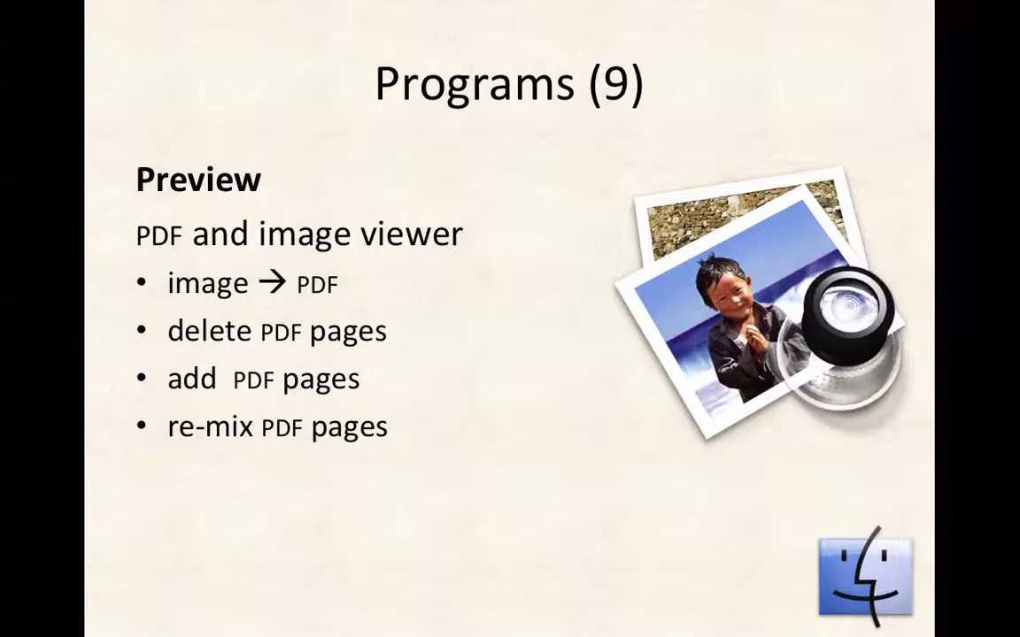
pyautogui.press('Right')
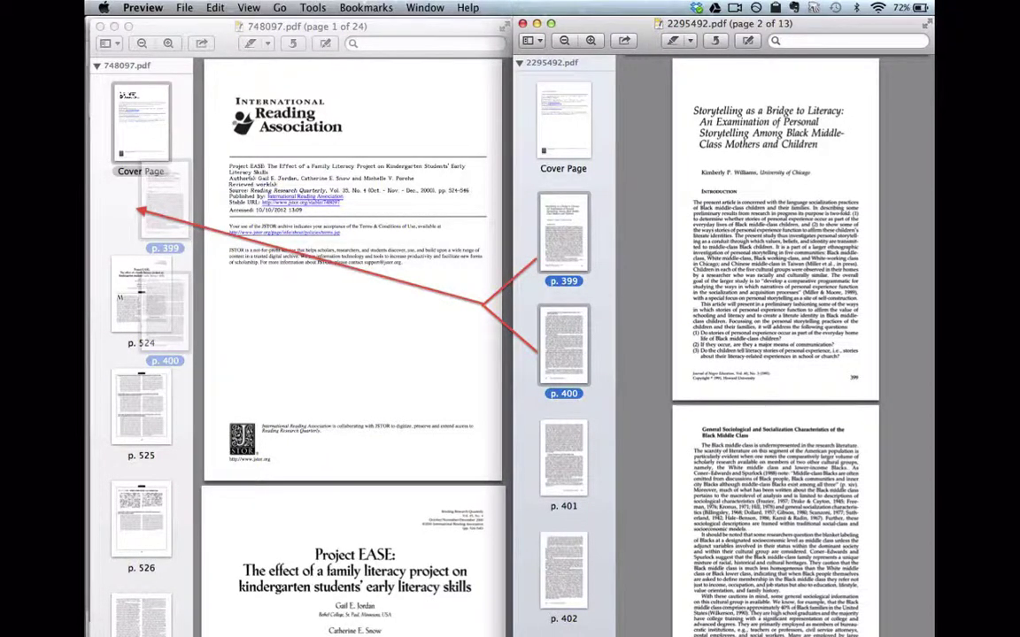
pyautogui.press('Right')
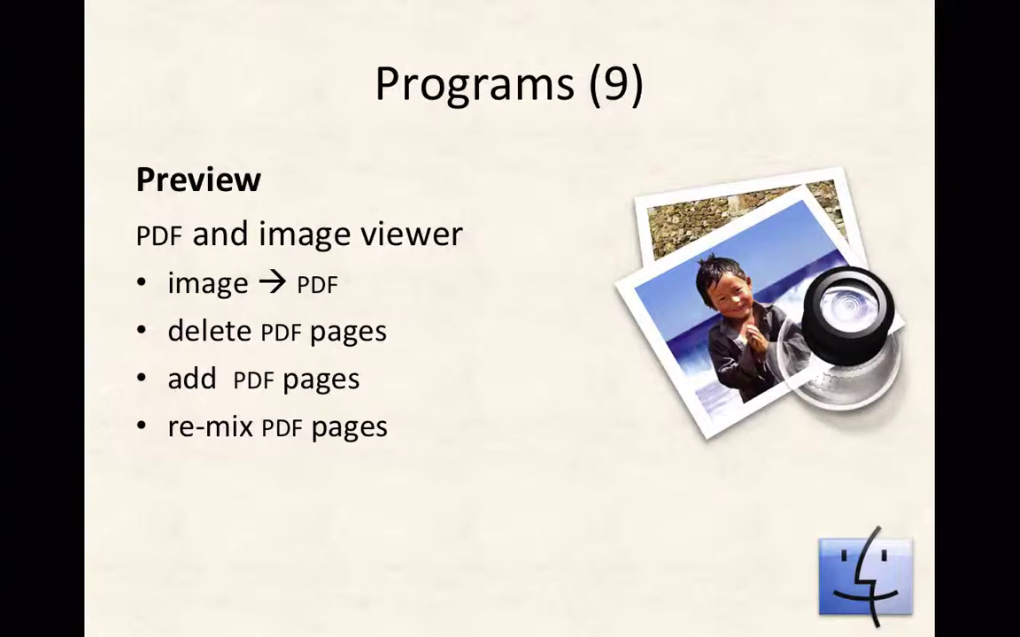
# - Return to Preview and capture a screenshot of the Figure 2 bar chart on page 10 of the merged PDF
pyautogui.press('super+Tab')
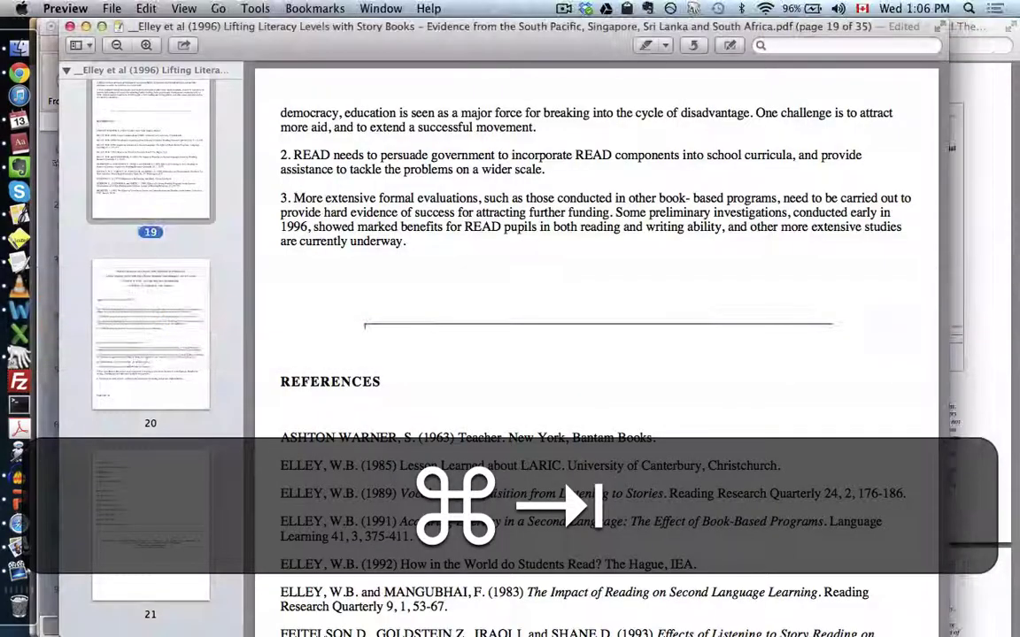
pyautogui.press('super+Tab')
pyautogui.press('shift+super+Tab')
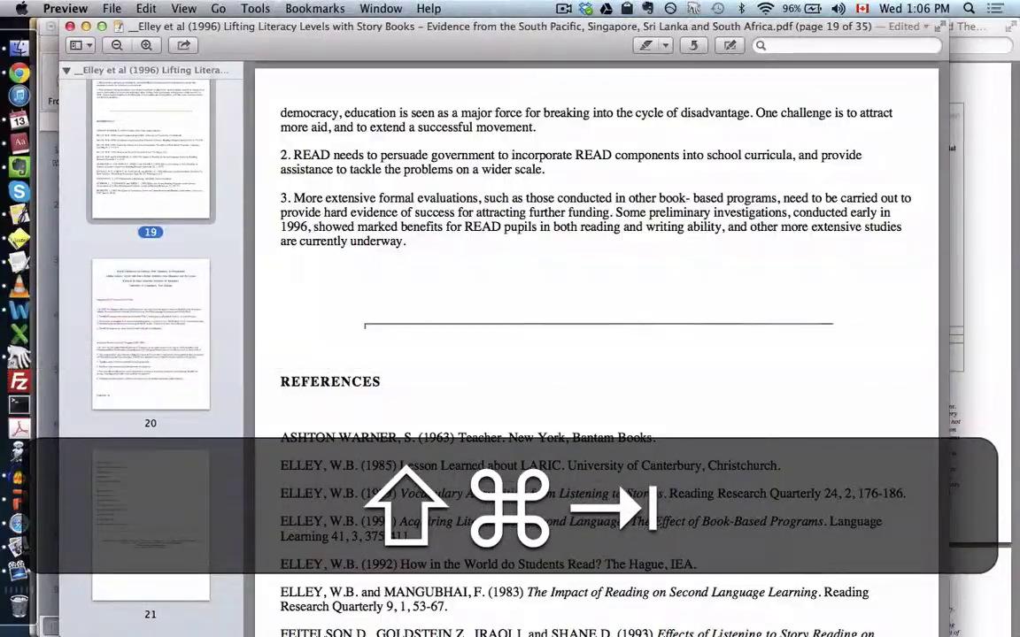
pyautogui.scroll(10, 596, 354)
pyautogui.scroll(20, 596, 354)
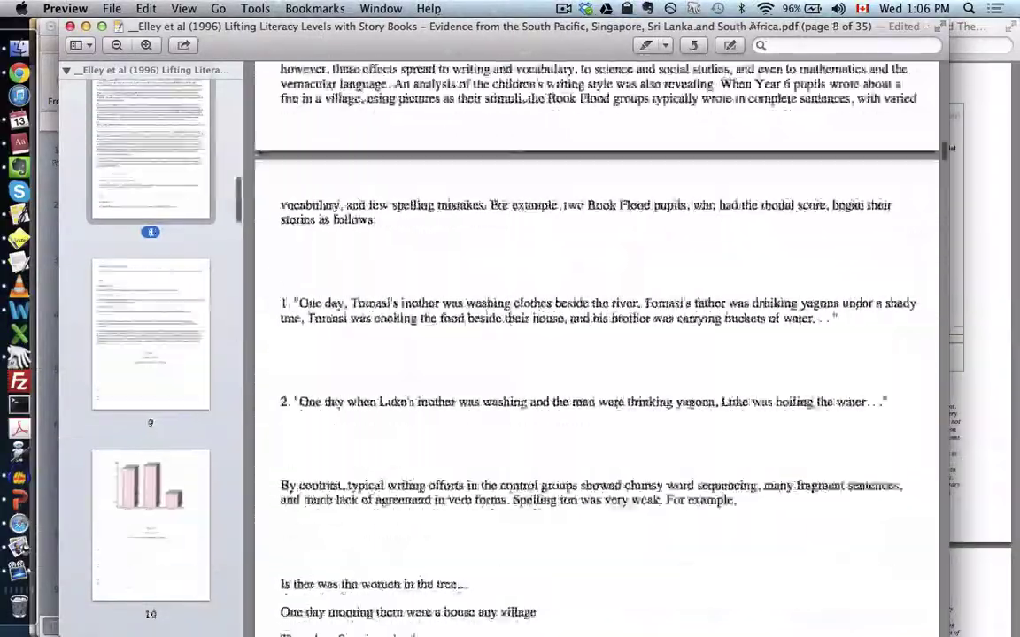
pyautogui.scroll(-10, 596, 354)
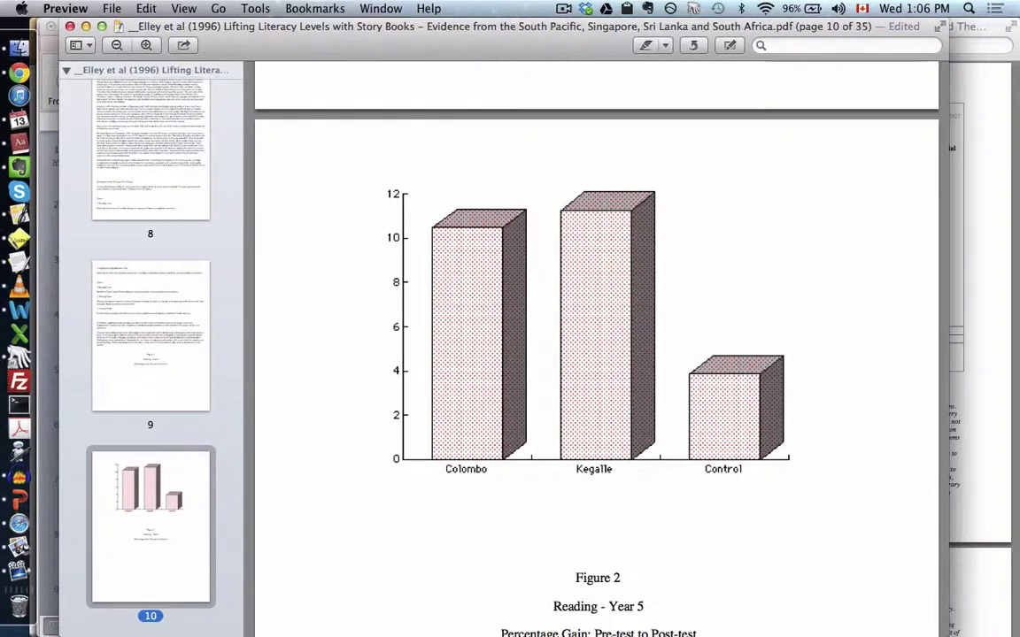
pyautogui.press('super+shift+4')
pyautogui.moveTo(350, 151); pyautogui.dragTo(806, 488)
# - Open the Desktop folder in Finder, sort it by Date Modified with the newest first, and select the new screenshot file
pyautogui.click(18, 44)
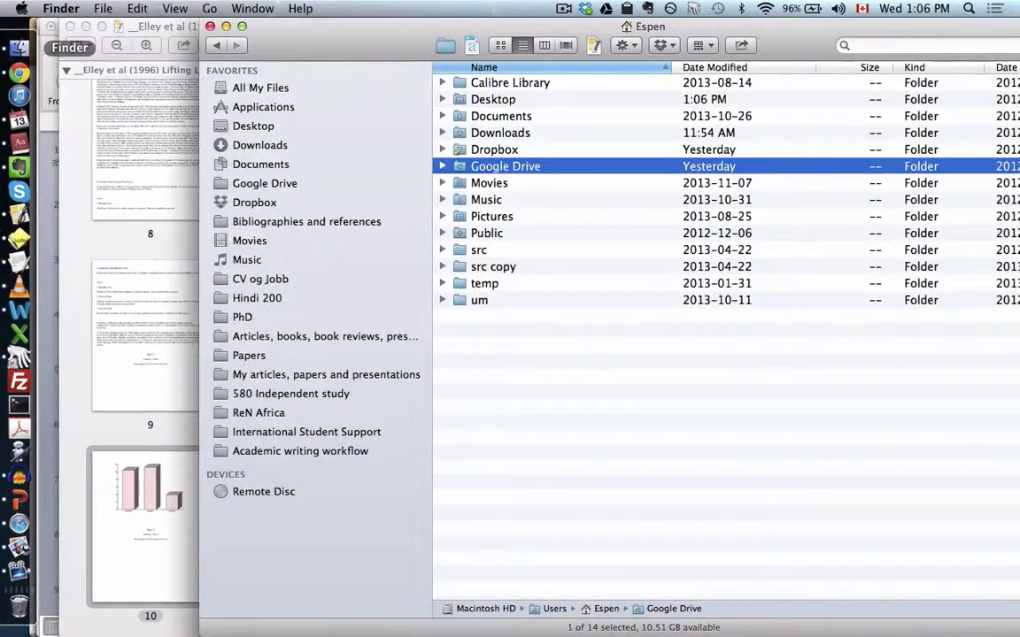
pyautogui.click(254, 126)
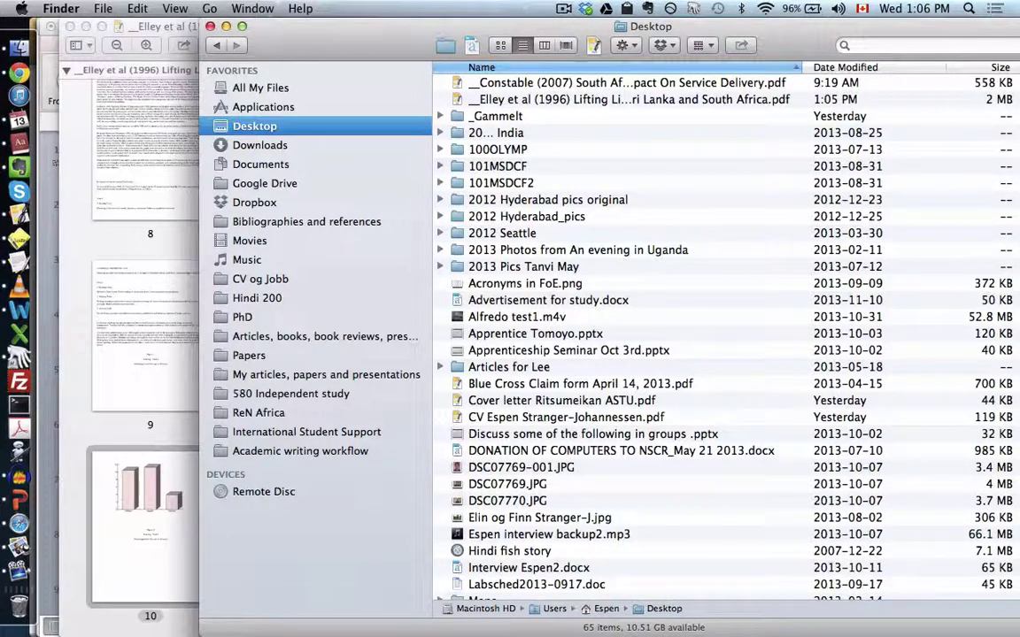
pyautogui.click(845, 68)
pyautogui.press('Down')
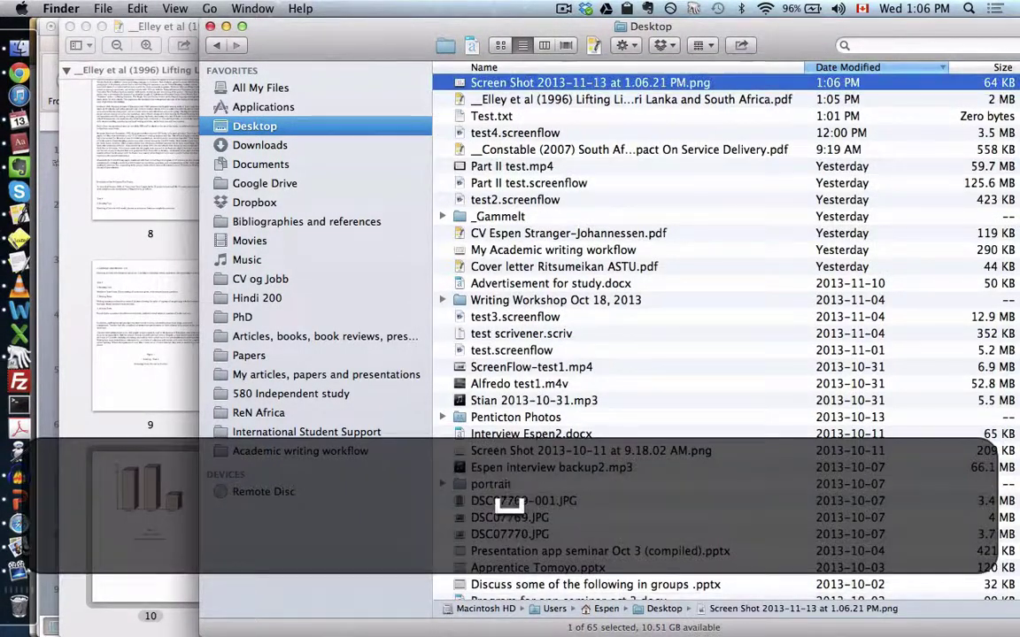
# - Check the bar chart screenshot with Quick Look, close the preview, and return to the PowerPoint slideshow
pyautogui.press('space')
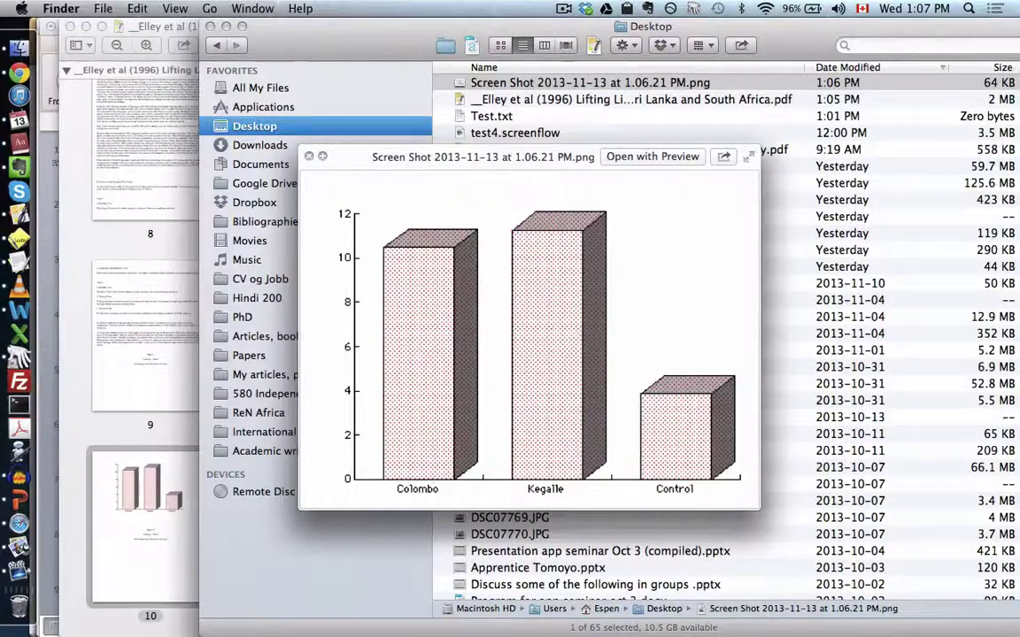
pyautogui.press('space')
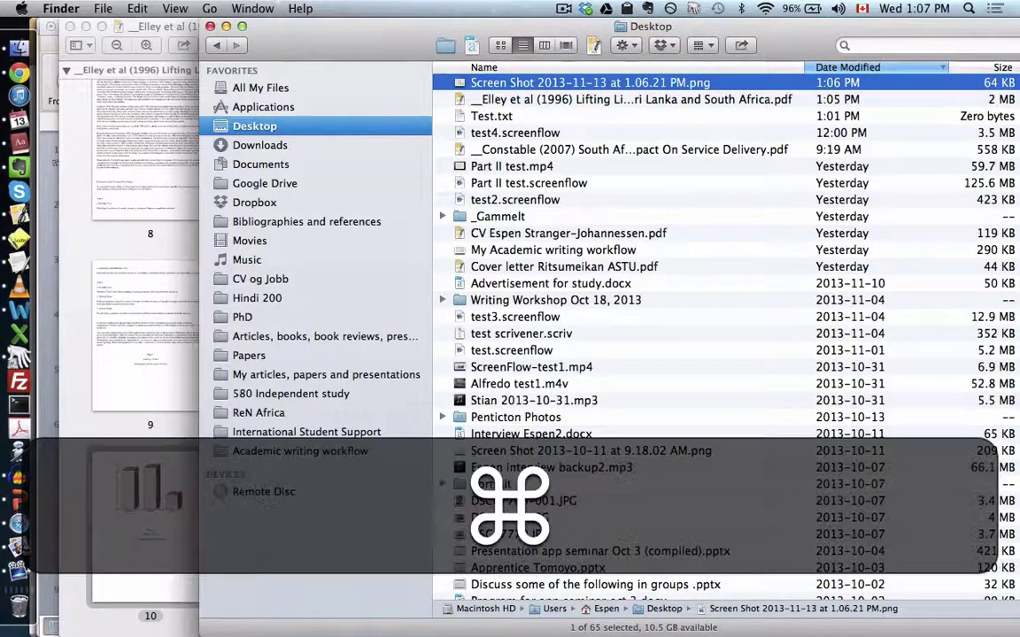
pyautogui.press('super+Tab')
pyautogui.press('super+Tab')
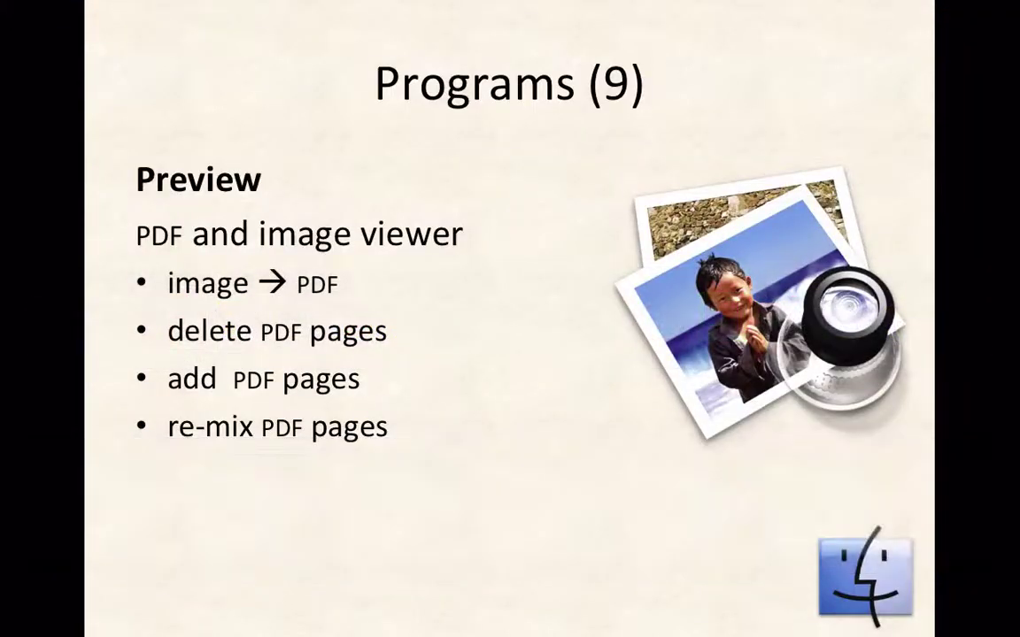
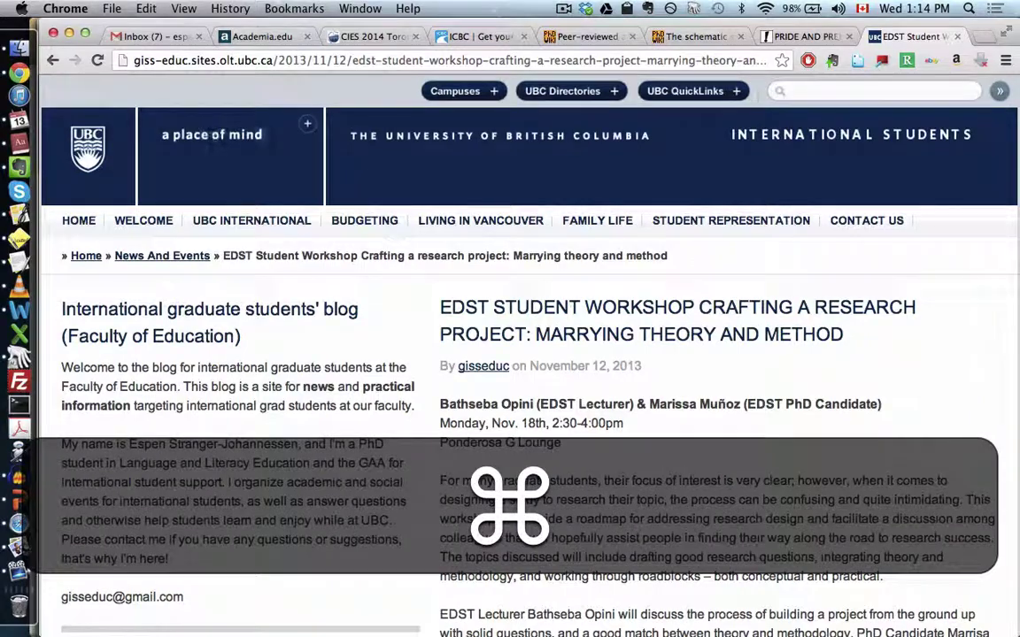
# - Jump between Chrome's second through eighth tabs by position, ending on the fifth tab with the journals wiki page
pyautogui.press('super+2')
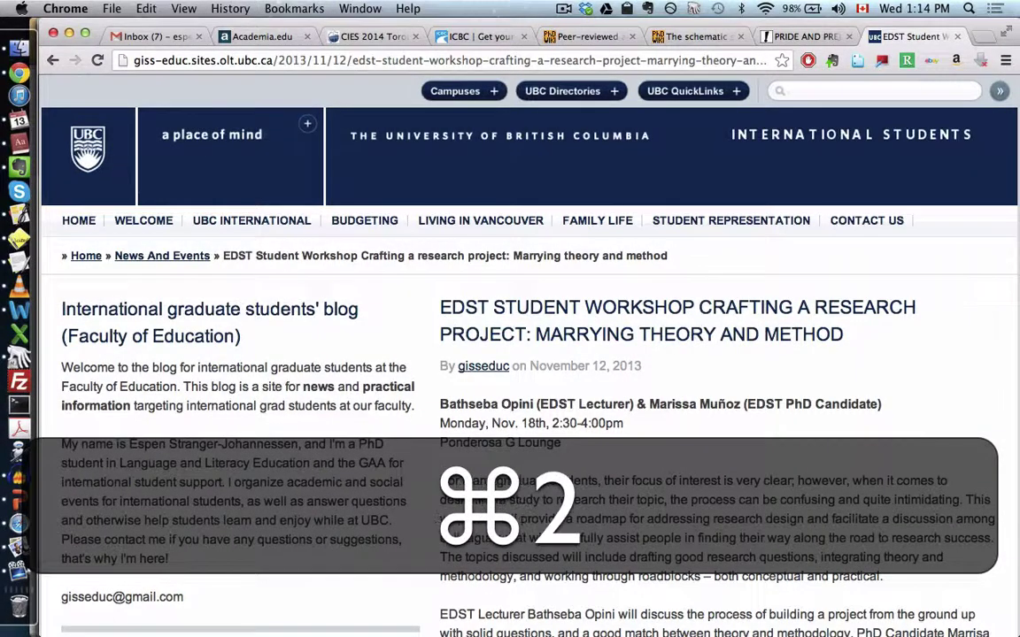
pyautogui.press('super+3')
pyautogui.press('super+4')
pyautogui.press('super+5')
pyautogui.press('super+6')
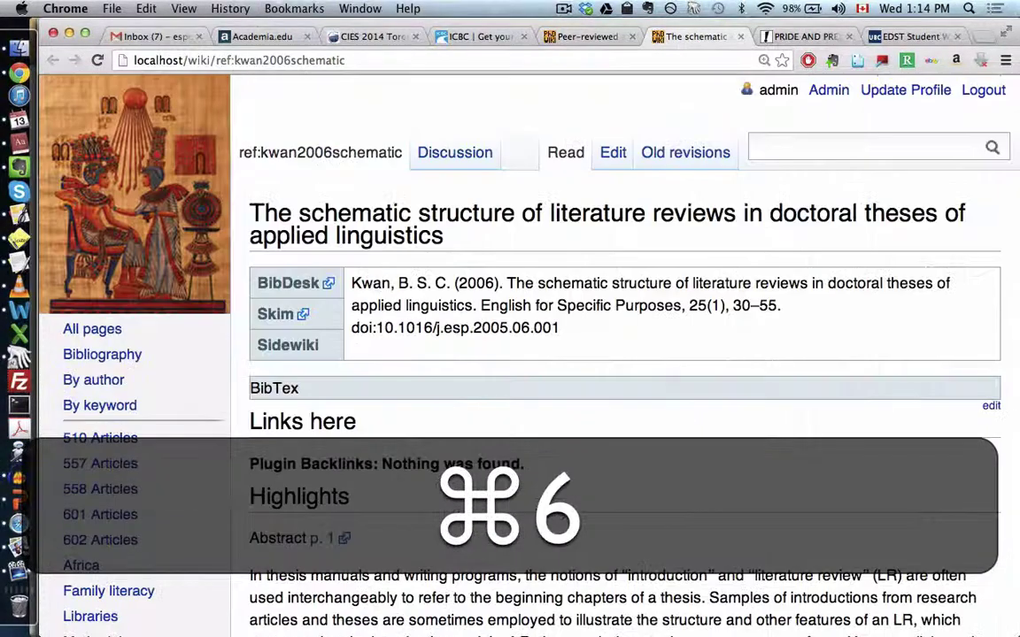
pyautogui.press('super+7')
pyautogui.press('super+8')
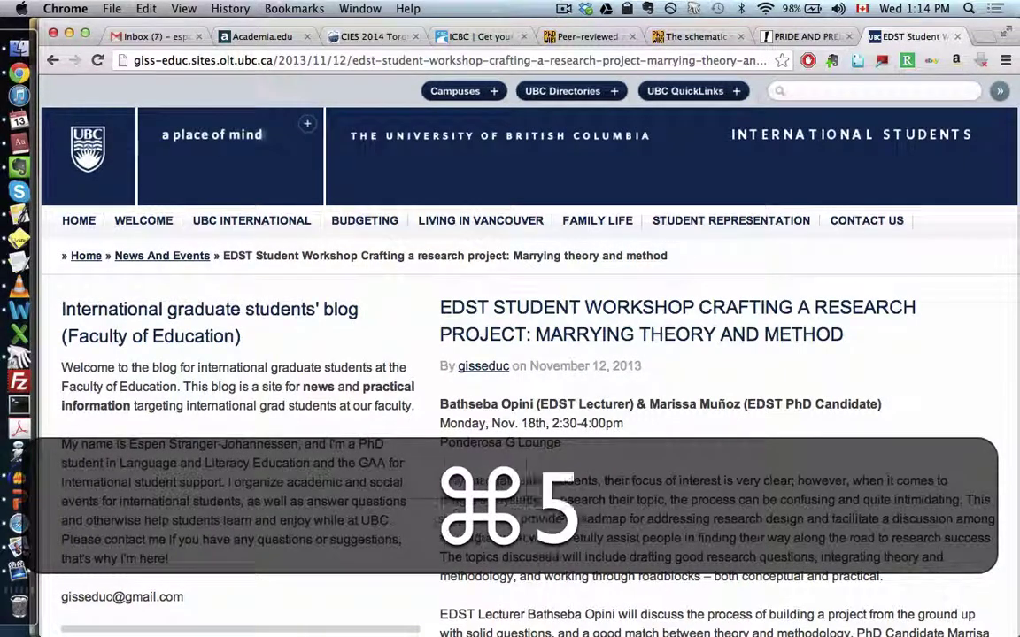
pyautogui.press('super+5')
pyautogui.press('super+3')
pyautogui.press('super+7')
pyautogui.press('super+5')
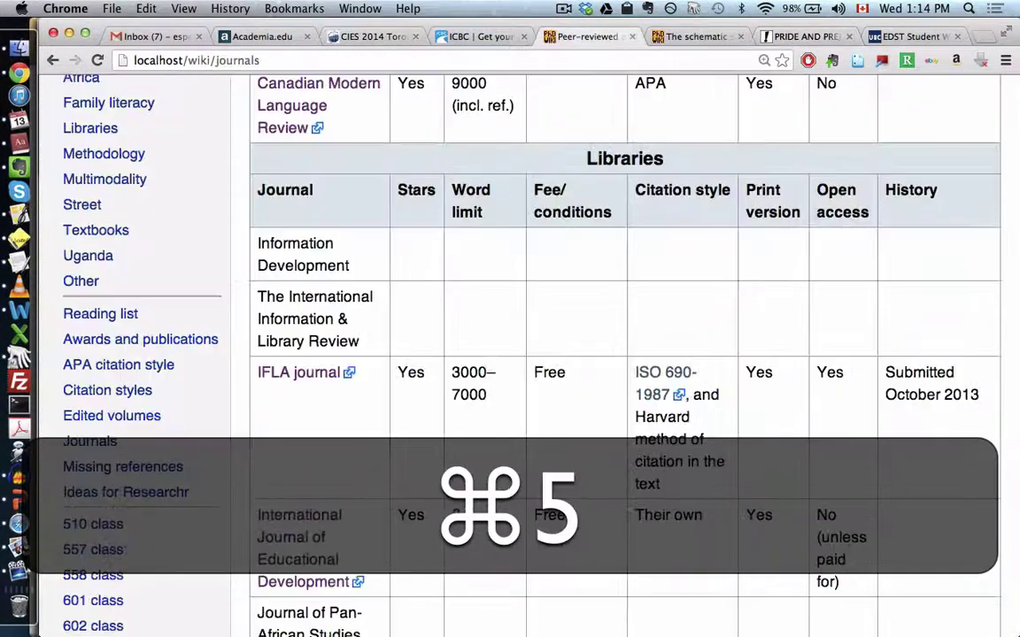
# - Go to the last tab, the EDST Student Workshop page, and enlarge the page to 150%
pyautogui.press('super+9')
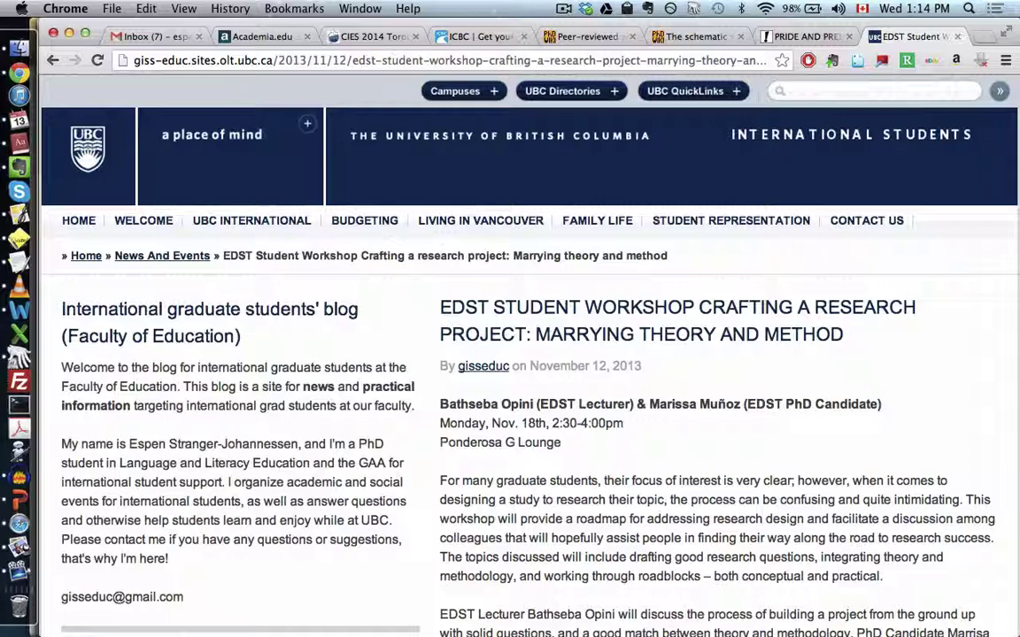
pyautogui.press('super+equal')
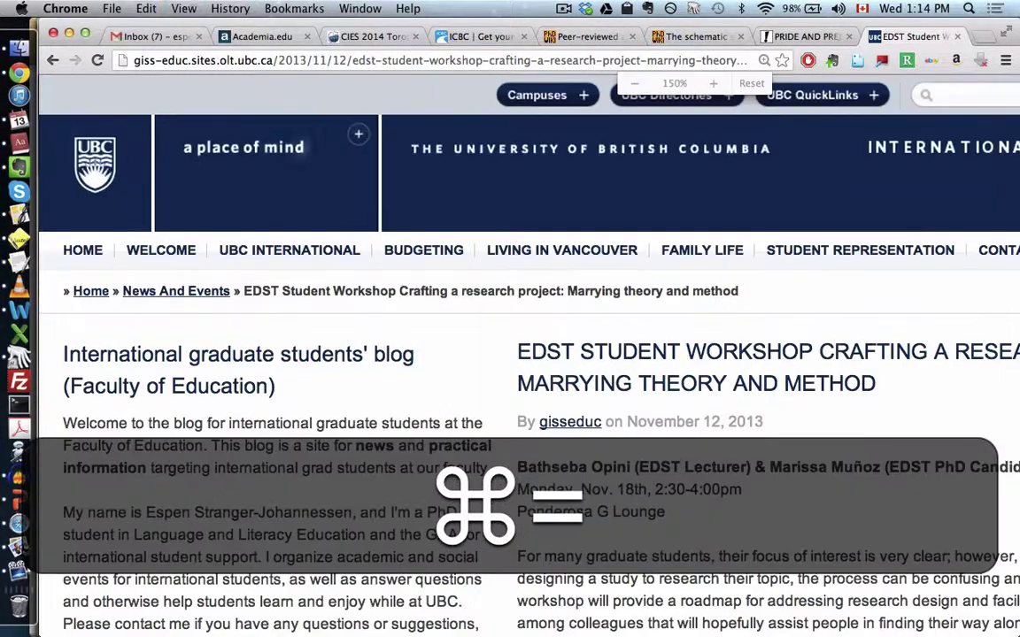
# - Try enlarging and shrinking the workshop page, and return it to its default zoom level
pyautogui.press('super+equal')
pyautogui.press('super+minus')
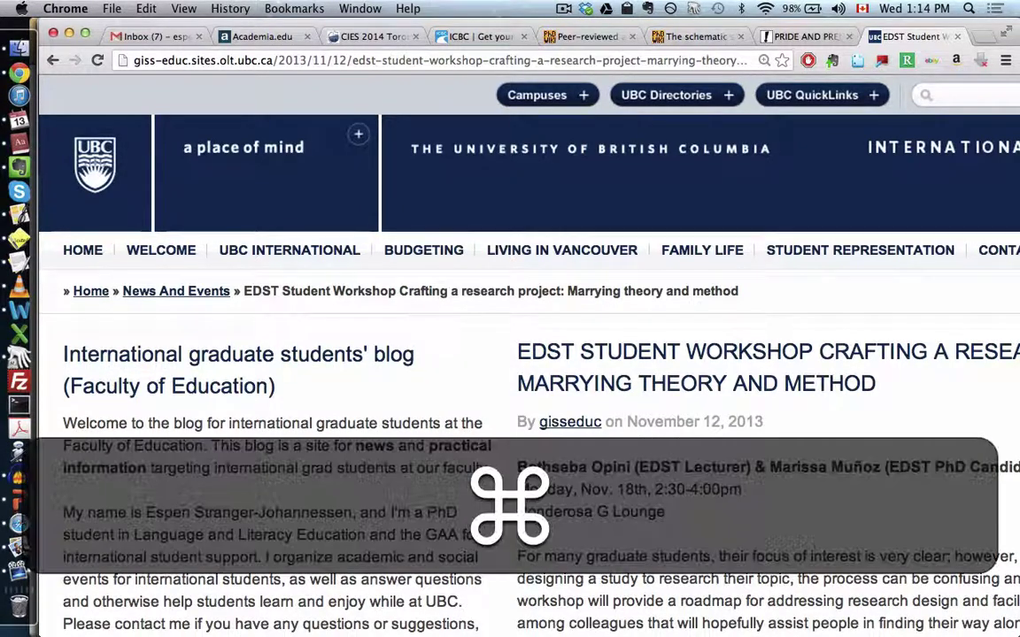
pyautogui.press('super+0')
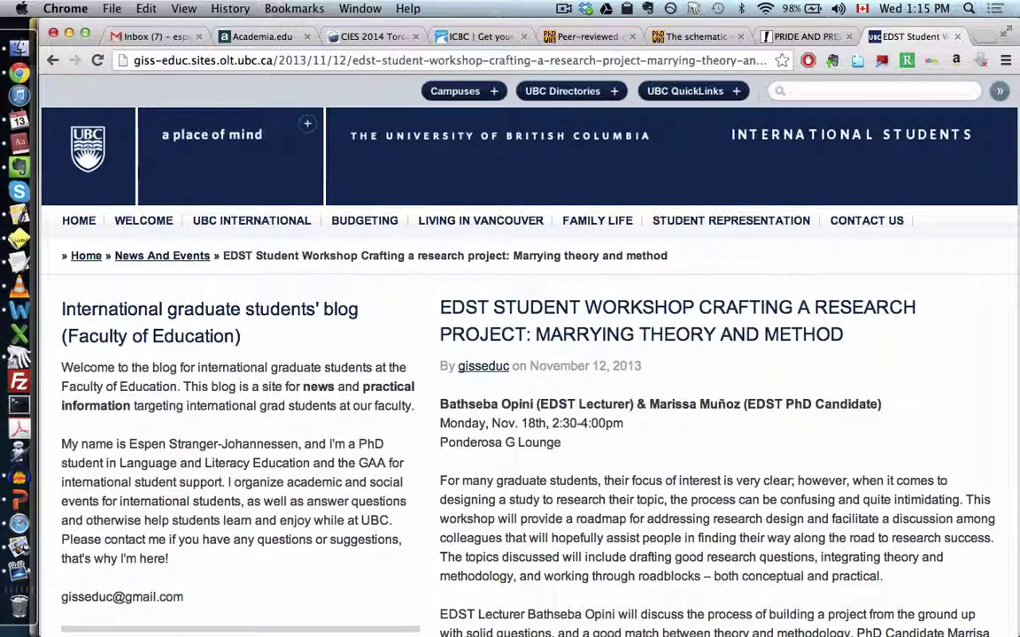
# - Open a new Chrome tab and search Google for "meaning of life" using the suggested query
pyautogui.press('super+t')
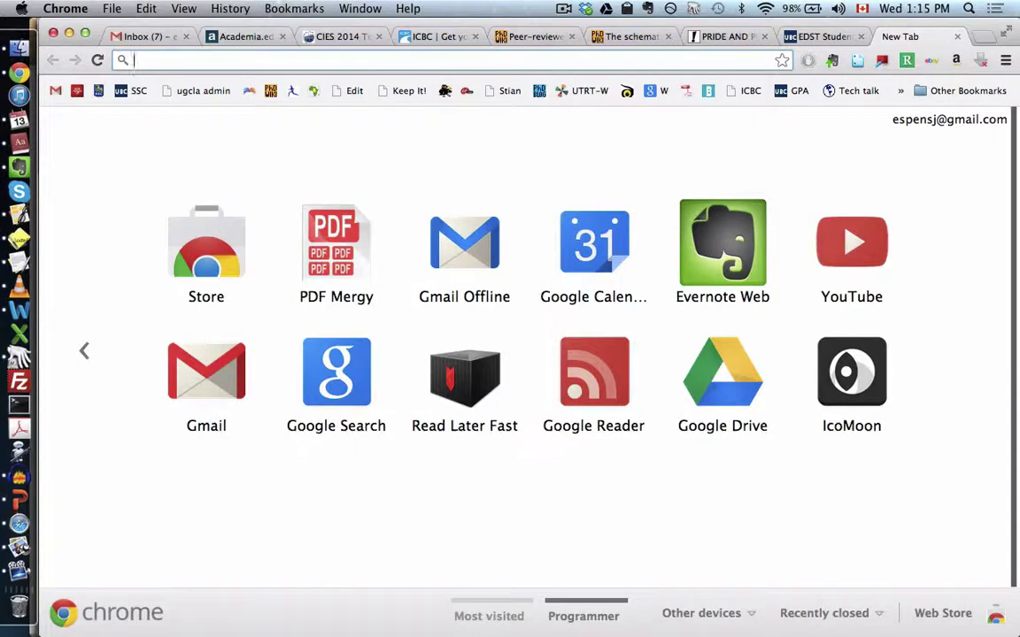
pyautogui.write('mewan')
pyautogui.press('BackSpace')
pyautogui.press('BackSpace')
pyautogui.press('BackSpace')
pyautogui.press('BackSpace')
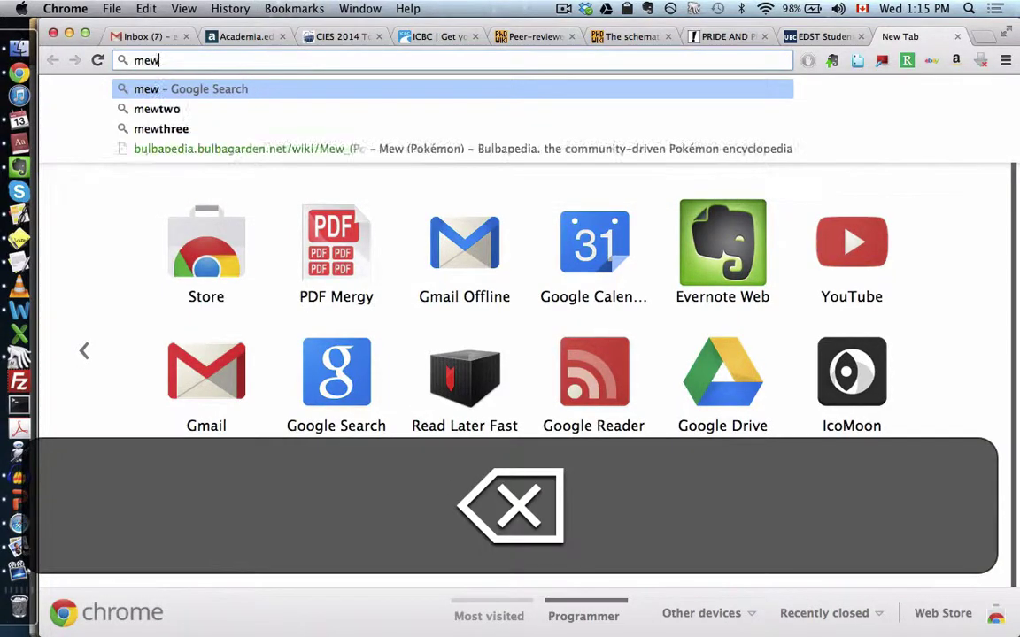
pyautogui.write('aning')
pyautogui.press('Right')
pyautogui.press('Down')
pyautogui.press('Return')
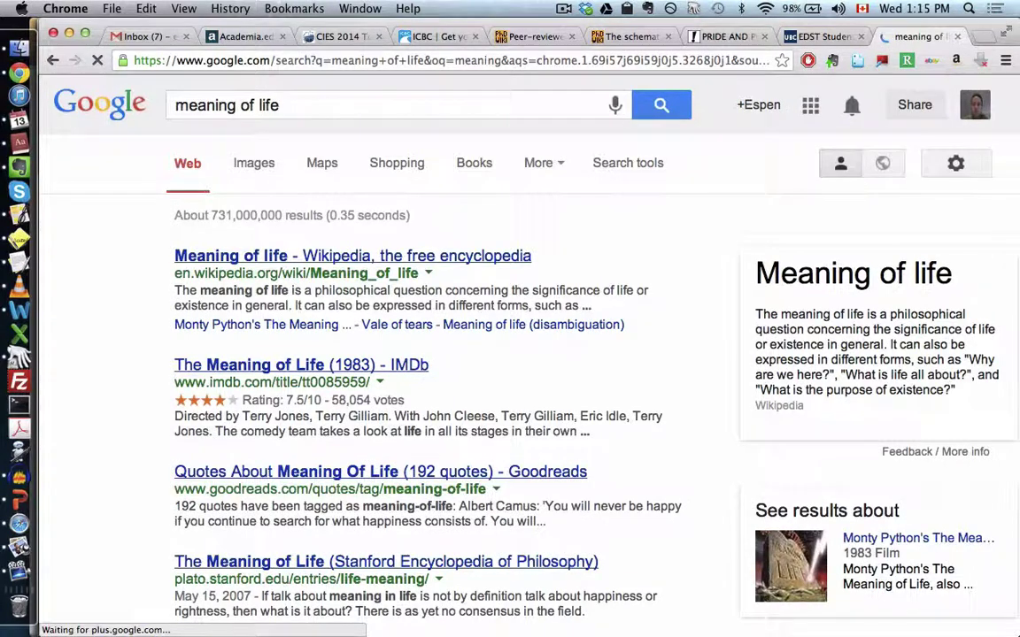
# - Close the "meaning of life" search tab and restore it
pyautogui.press('super')
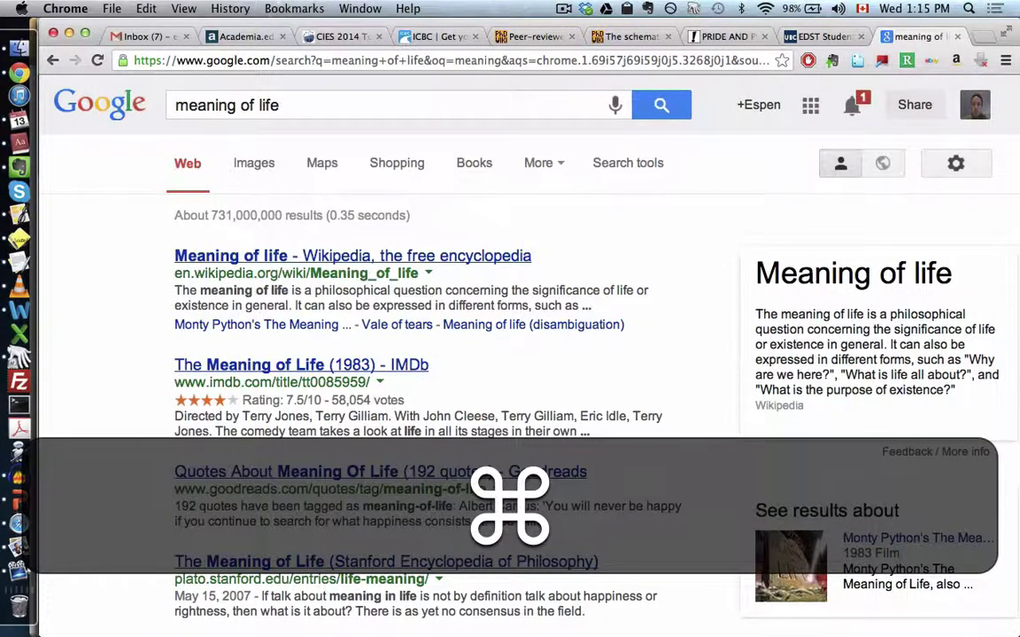
pyautogui.press('super+w')
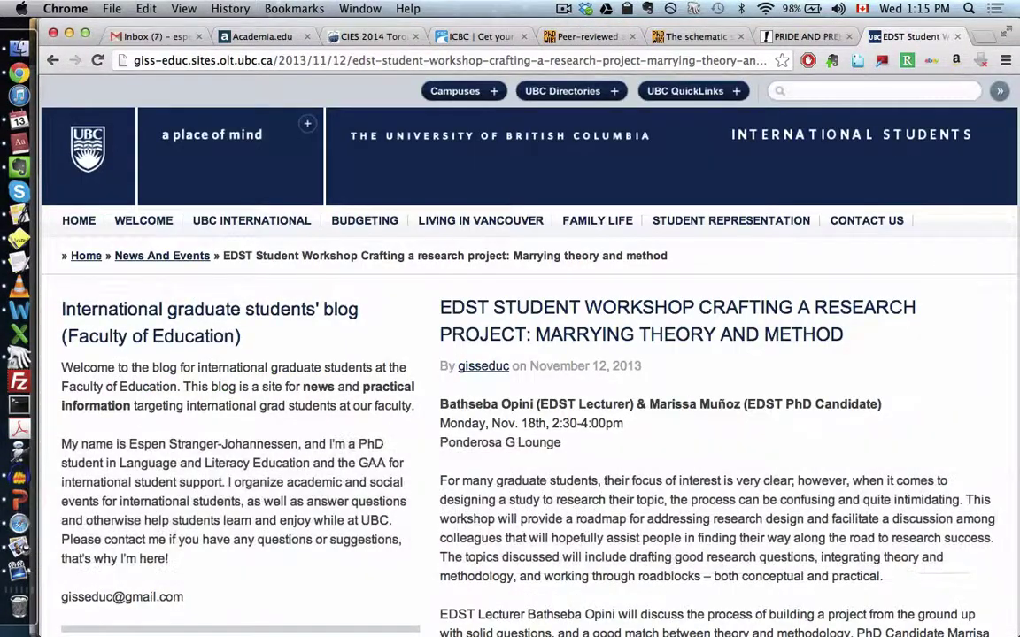
pyautogui.press('super+shift')
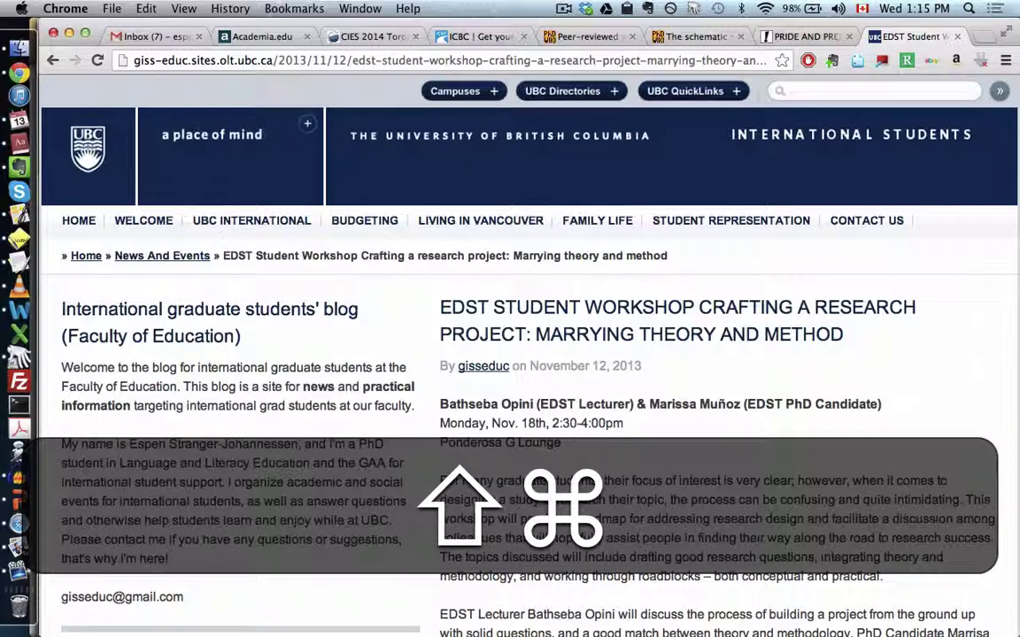
pyautogui.press('super+shift+t')
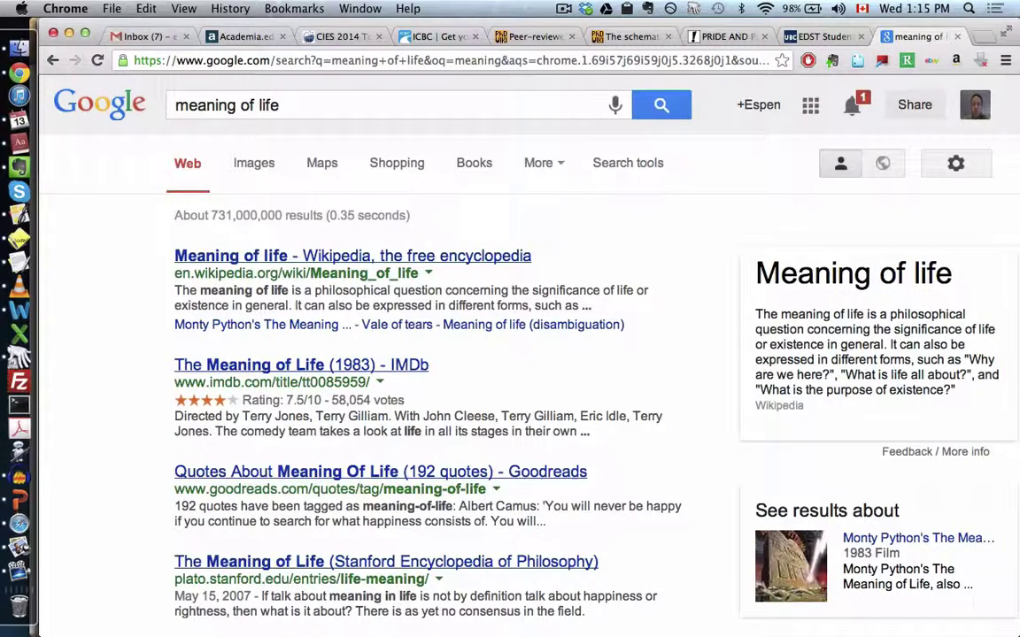
# - Open the browsing history in a new tab and restore three previously closed tabs
pyautogui.press('super+t')
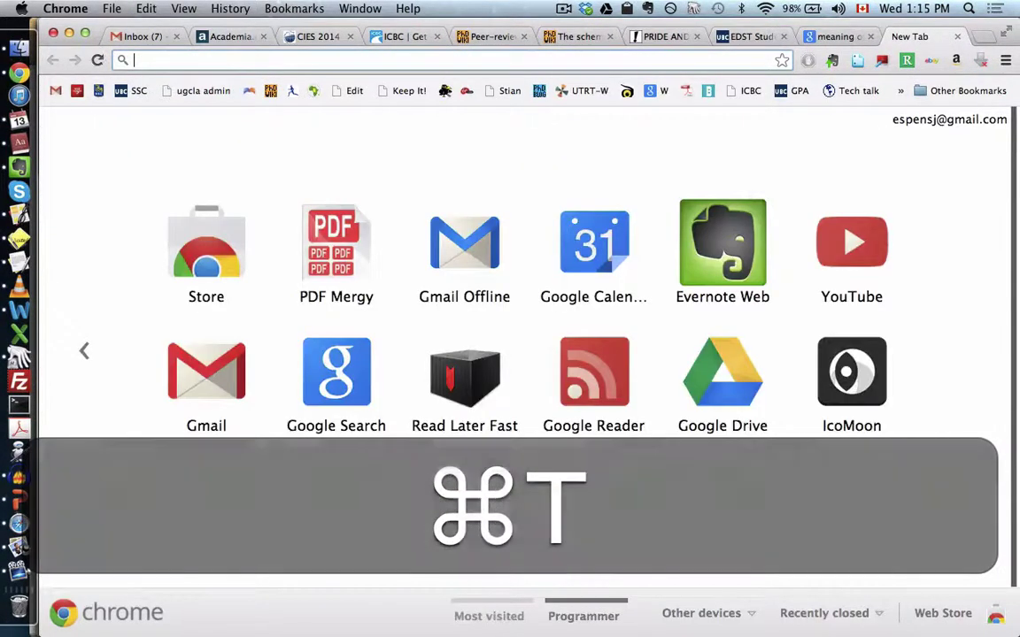
pyautogui.press('super+y')
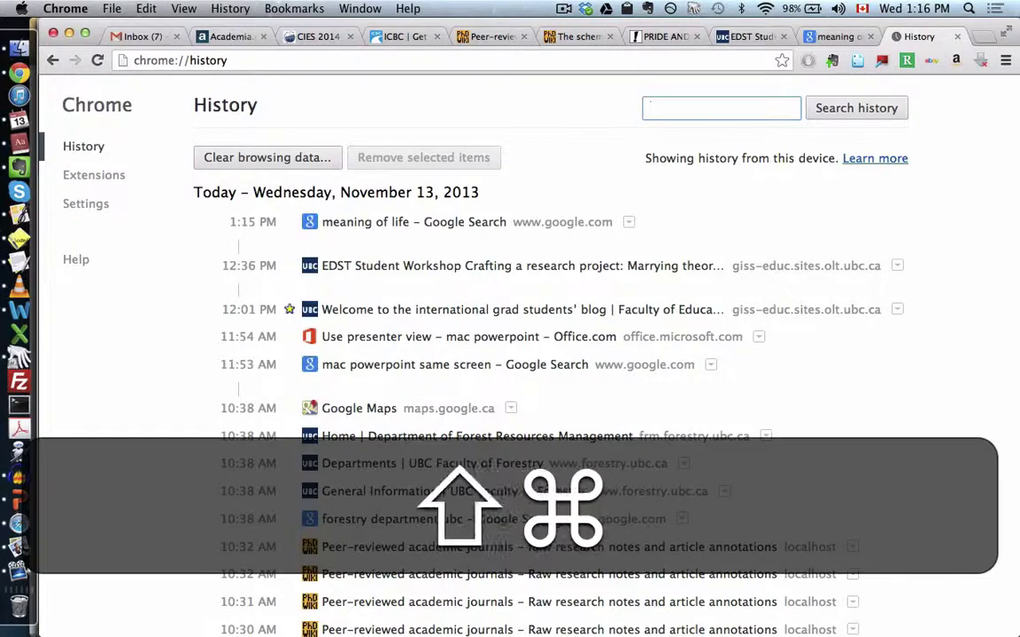
pyautogui.press('shift+super+t')
pyautogui.press('shift+super+t')
pyautogui.press('shift+super+t')
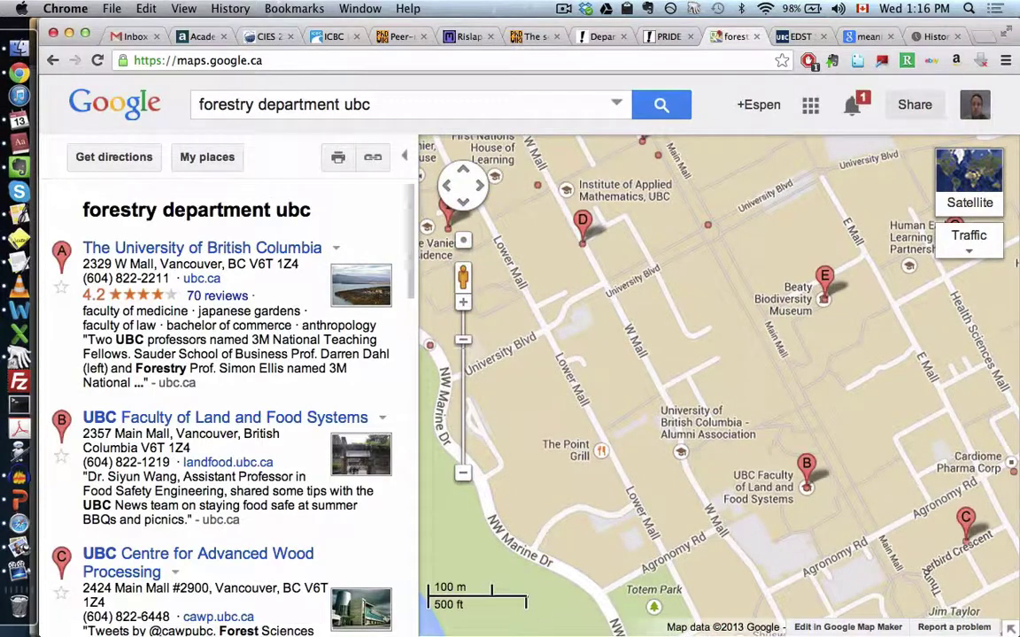
# - Switch to the PowerPoint slideshow and advance to the "Program shortcuts (2)" slide on Microsoft Word
pyautogui.press('super+Tab')
pyautogui.press('super+Tab')
pyautogui.press('shift+super+Tab')
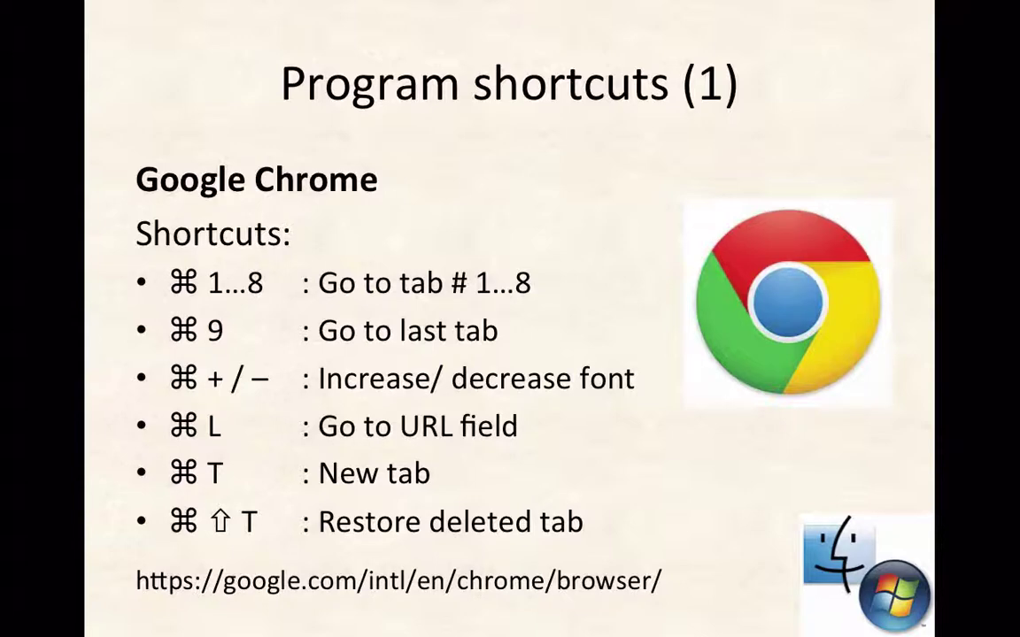
pyautogui.press('super+Tab')
pyautogui.press('shift+super+Tab')
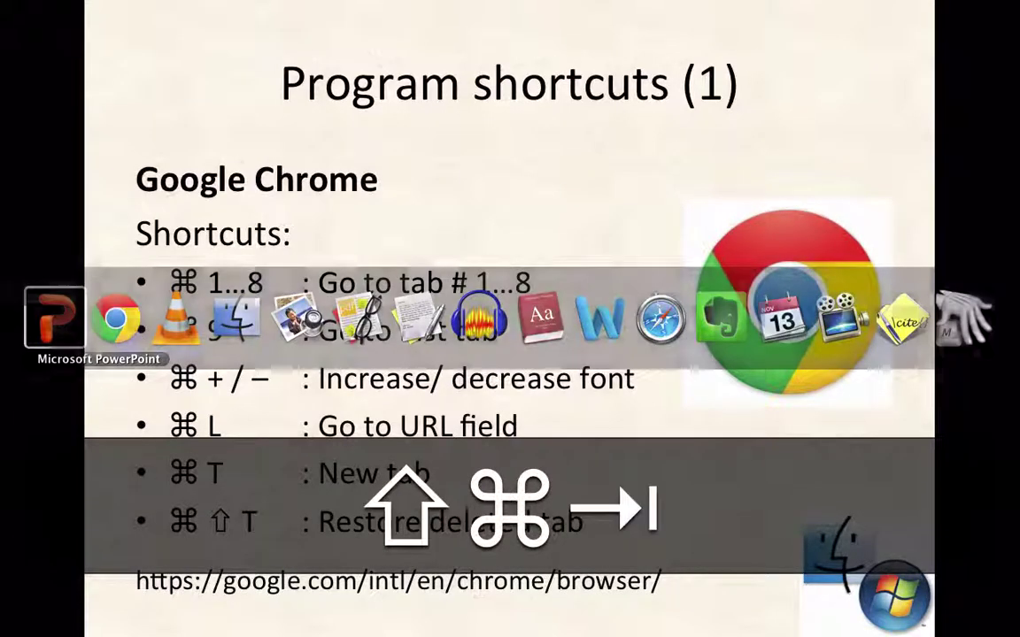
pyautogui.press('Down')
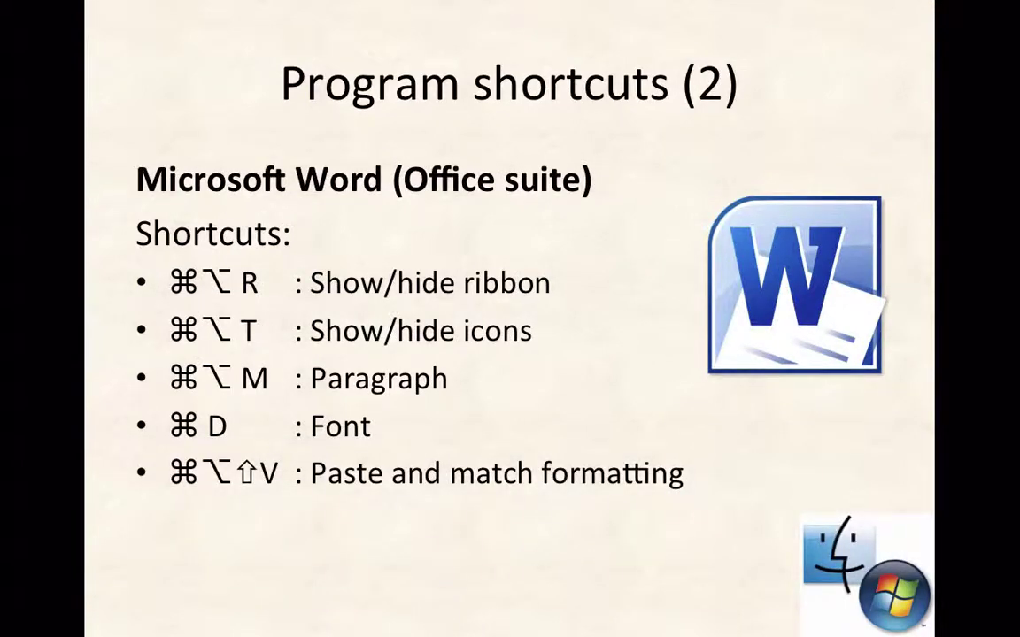
# - Switch to Test.docx in Word and check which paste commands are available
pyautogui.press('super+Tab')
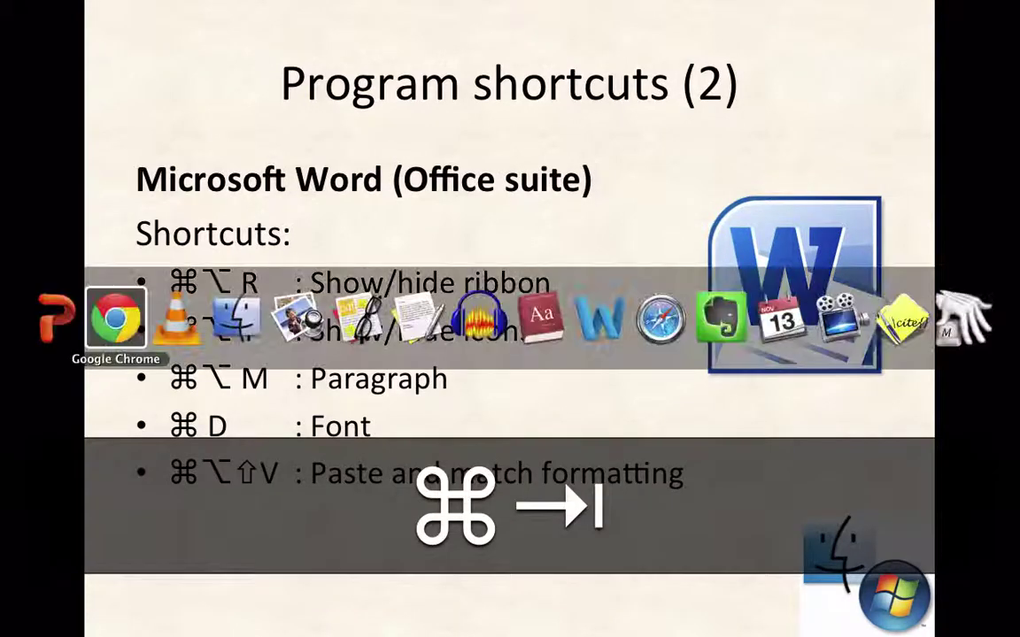
pyautogui.press('super+Tab')
pyautogui.press('super+Tab')
pyautogui.press('super+Tab')
pyautogui.press('super+Tab')
pyautogui.press('super+Tab')
pyautogui.press('super+Tab')
pyautogui.press('super+Tab')
pyautogui.press('super+Tab')
pyautogui.press('super+Tab')
pyautogui.press('shift+super+Tab')
pyautogui.press('Return')
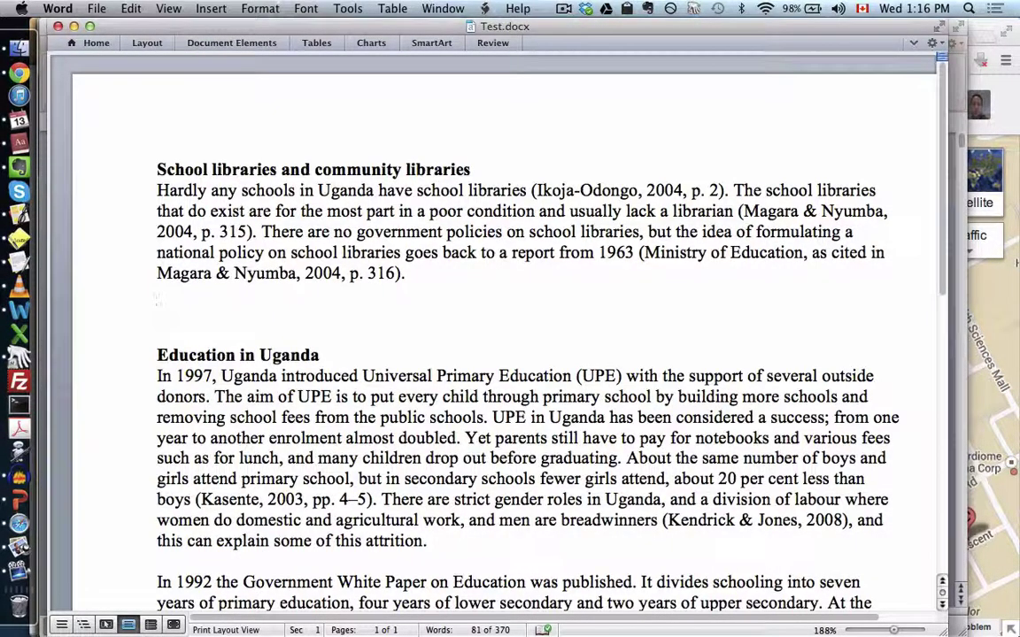
pyautogui.click(131, 7)
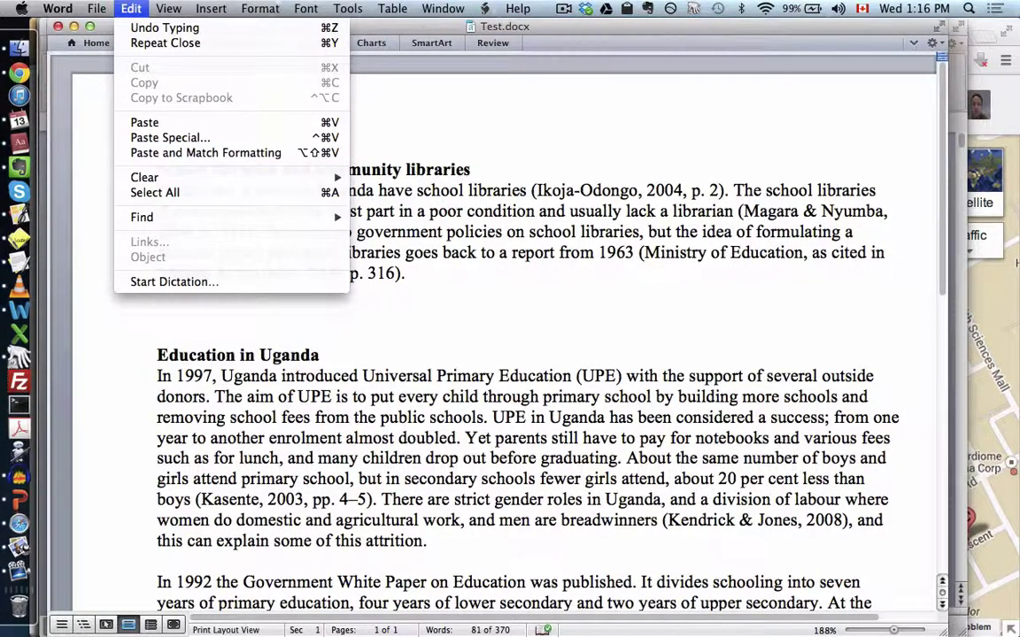
pyautogui.press('Escape')
# - In Evernote, copy the "My academic writing workflow" text from "1. Search for publications" through "Import metadata and PDF to referen"
pyautogui.press('super+Tab')
pyautogui.moveTo(721, 317)
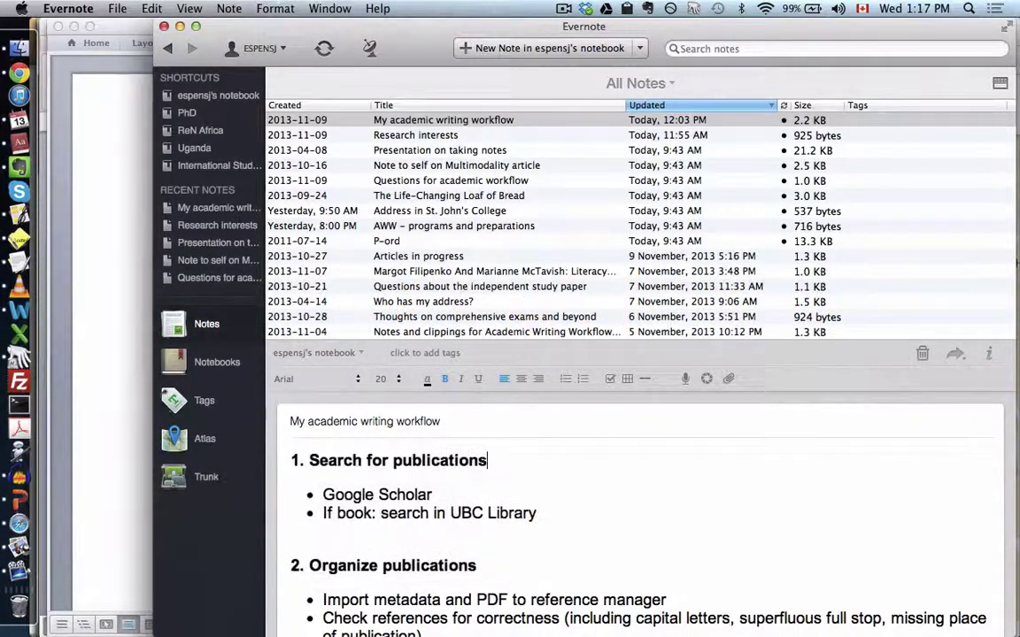
pyautogui.press('super+Left')
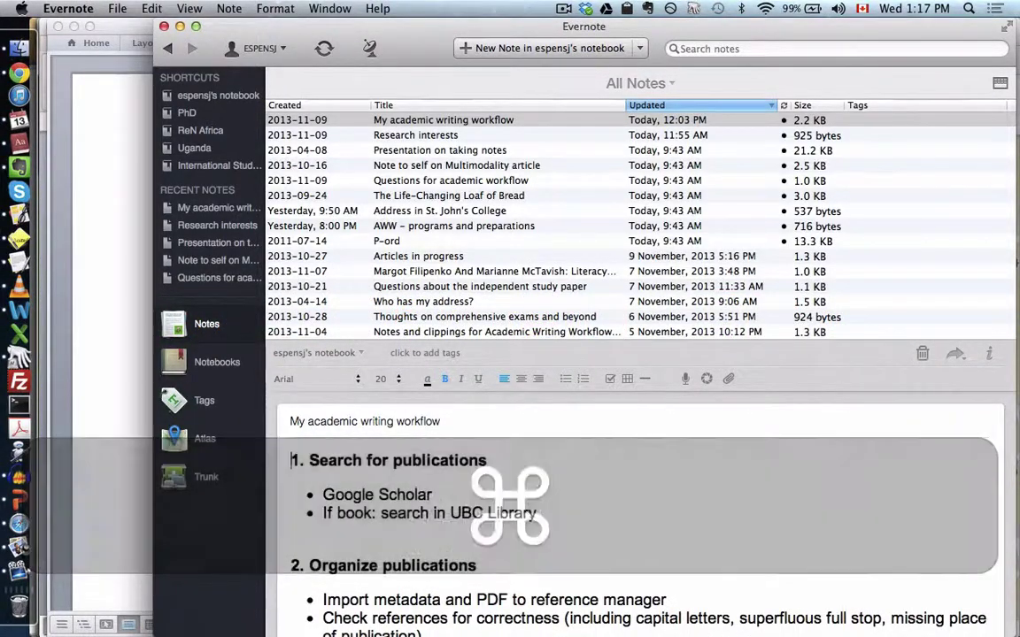
pyautogui.hotkey('shift', 'Down')
pyautogui.hotkey('shift', 'Down')
pyautogui.hotkey('shift', 'Down')
pyautogui.hotkey('shift', 'Down')
pyautogui.hotkey('shift', 'Down')
pyautogui.hotkey('shift', 'Down')
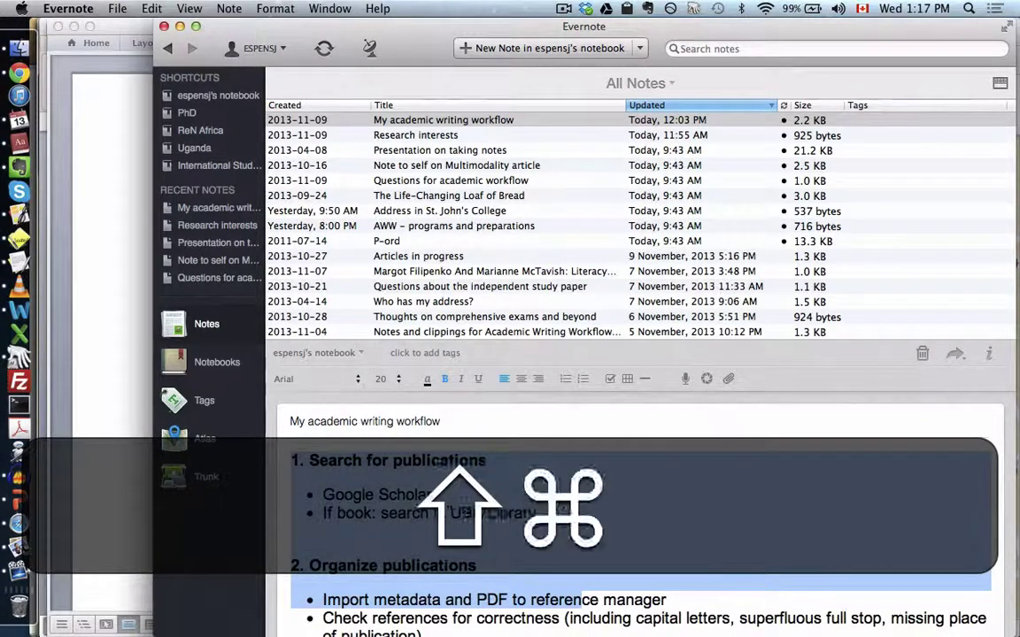
pyautogui.press('super+c')
# - In Word, paste the copied notes above "Education in Uganda", undo that, and paste them again with Paste and Match Formatting
pyautogui.press('super+Tab')
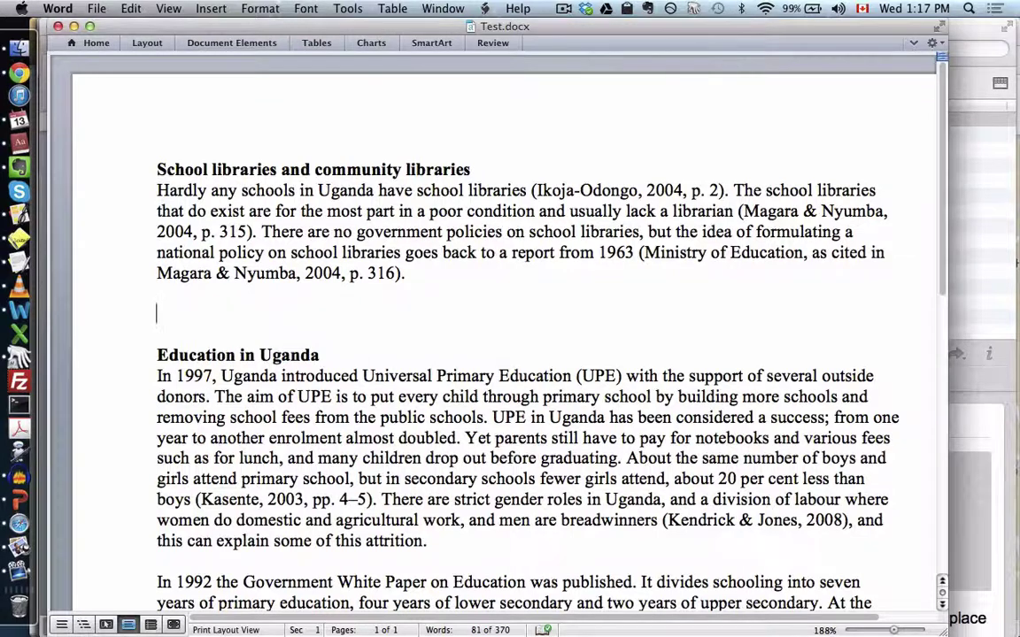
pyautogui.press('super+v')
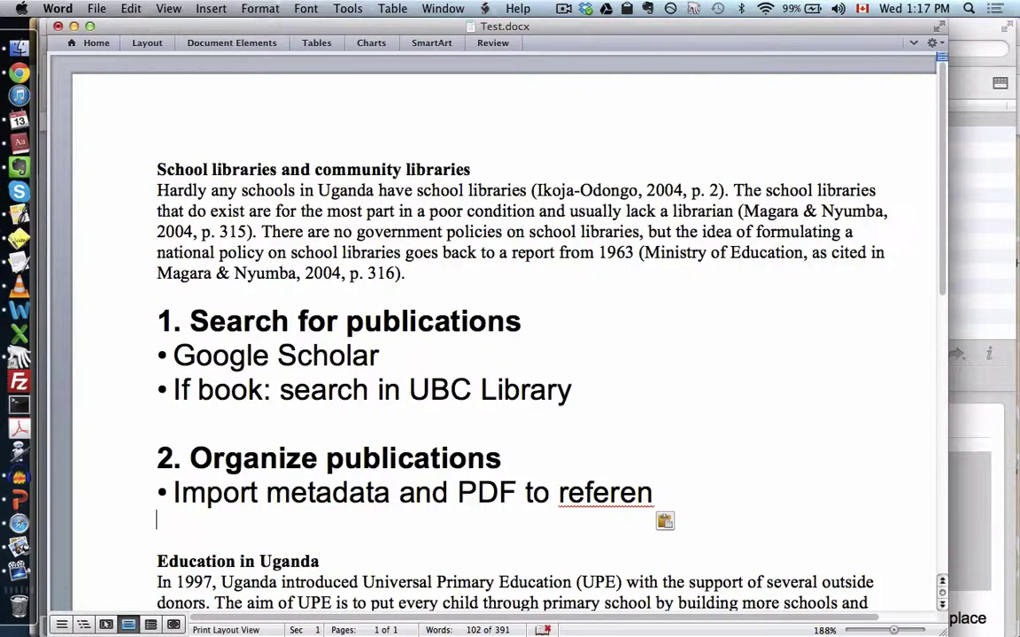
pyautogui.press('super+z')
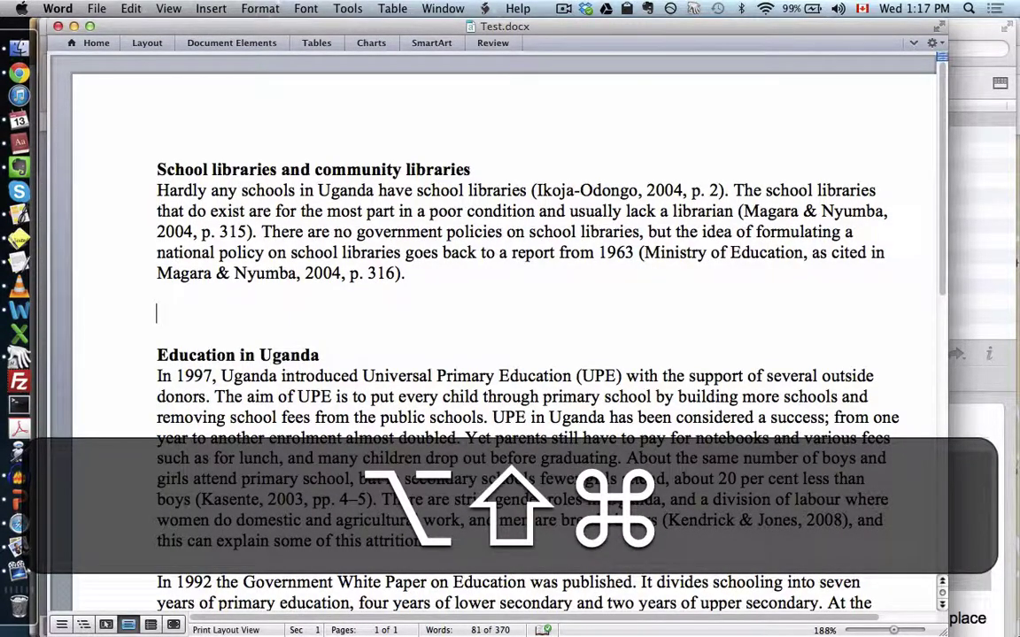
pyautogui.press('alt+shift+super+v')
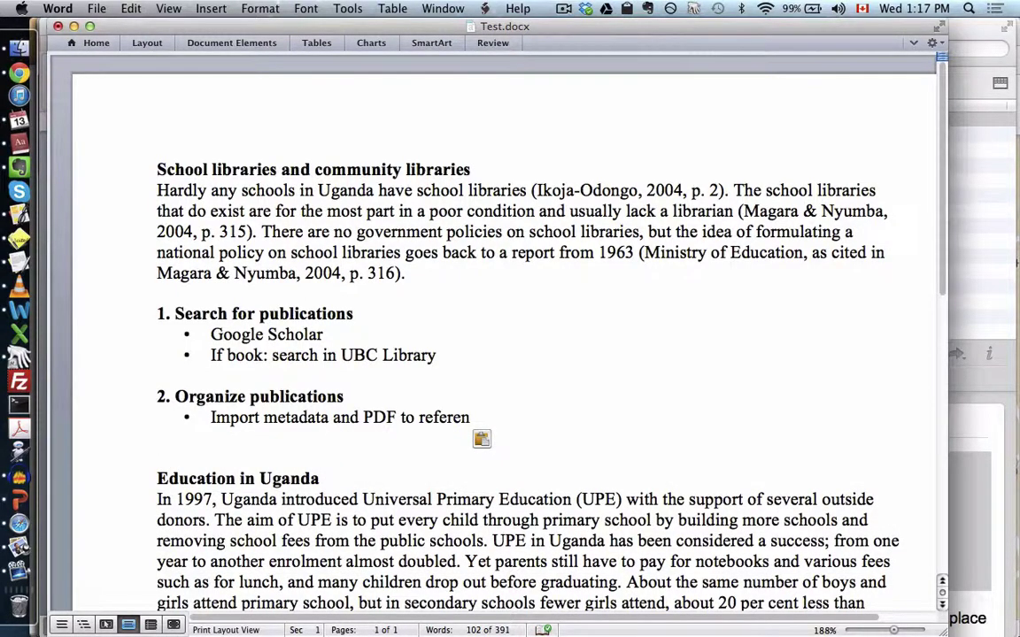
# - Look up the shortcuts listed for the Ribbon and for Paste and Match Formatting, staying in Test.docx
pyautogui.click(168, 8)
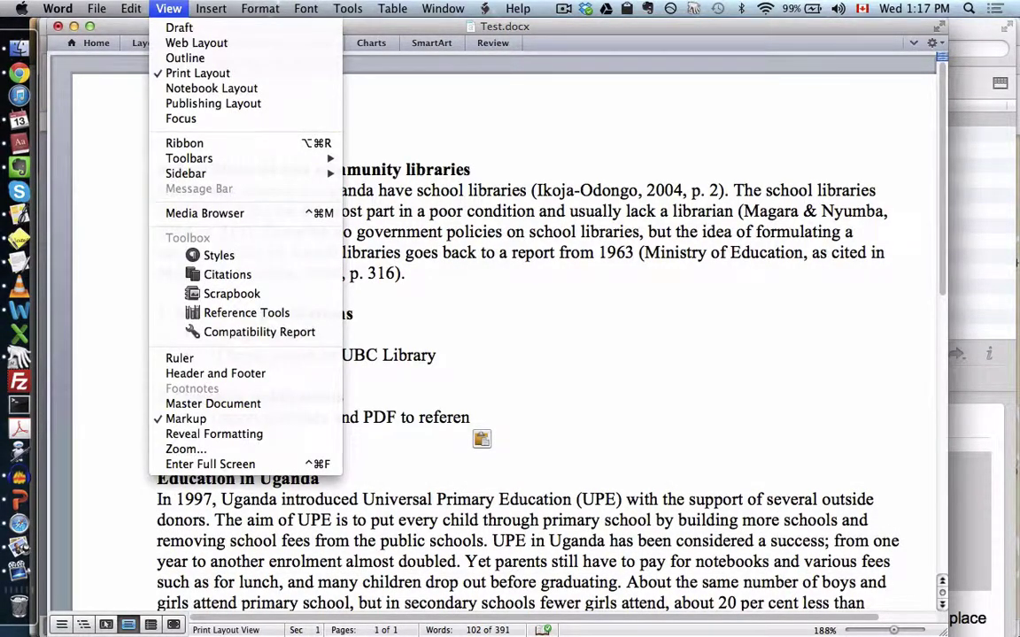
pyautogui.moveTo(131, 8)
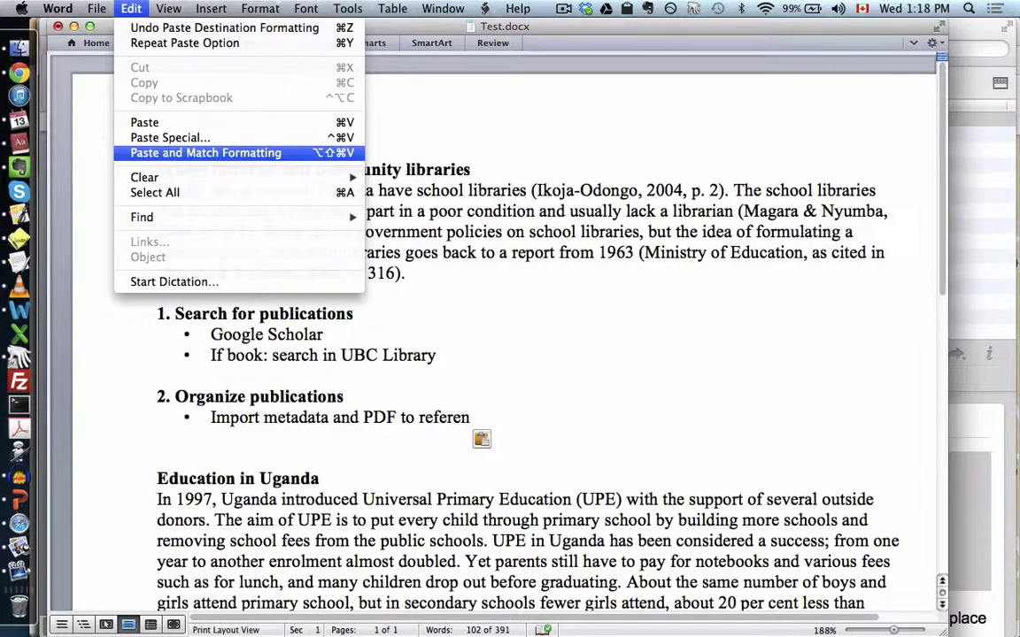
pyautogui.press('Escape')
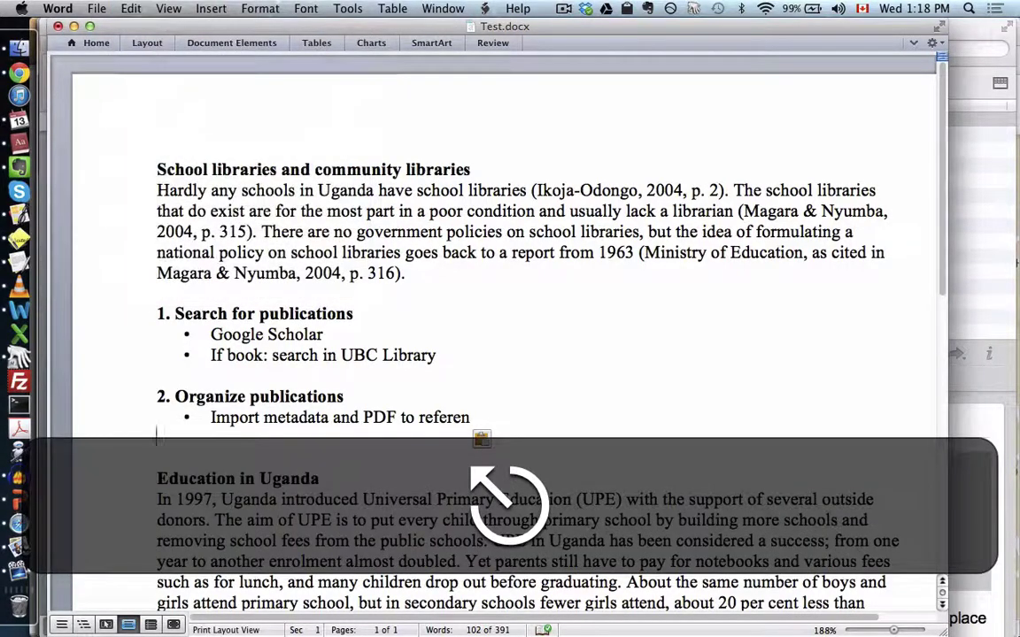
pyautogui.press('super+Tab')
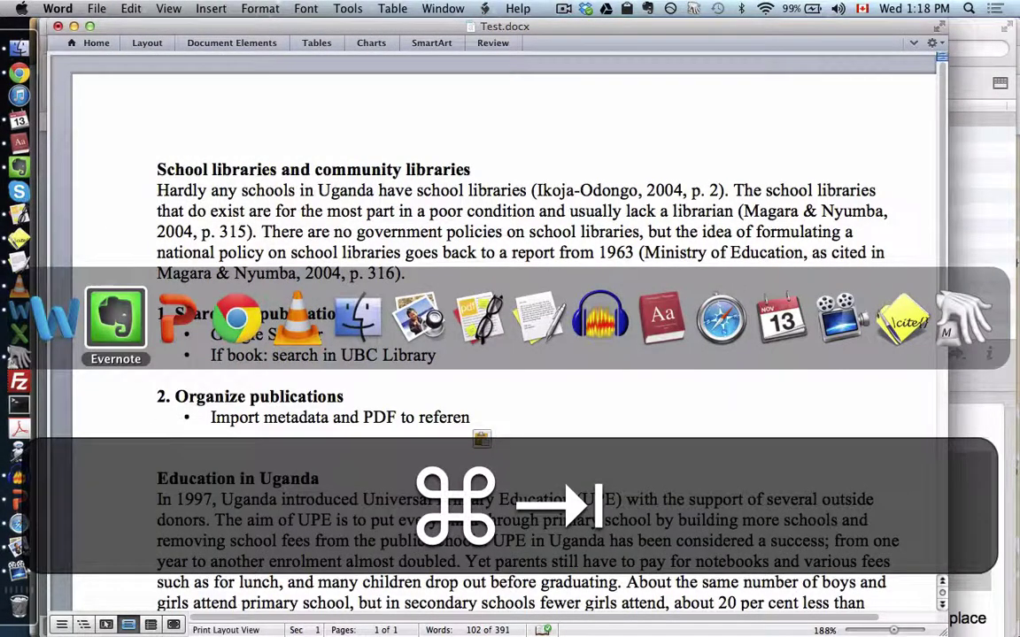
pyautogui.press('super+shift+Tab')
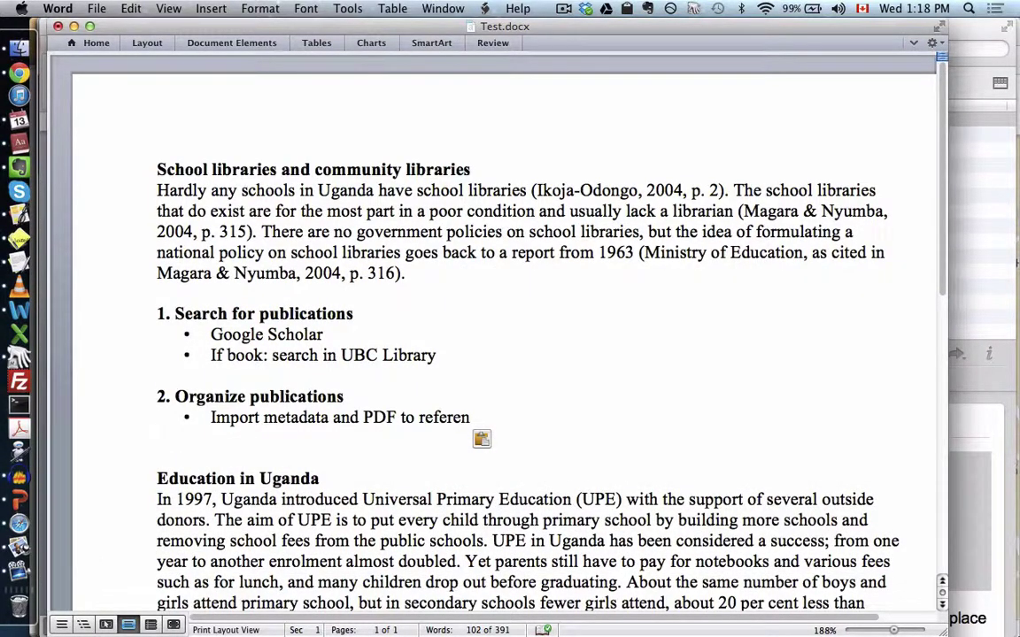
# - Show and hide Word's ribbon several times, toggle the toolbar icons on and off, and leave the ribbon hidden
pyautogui.press('super+alt')
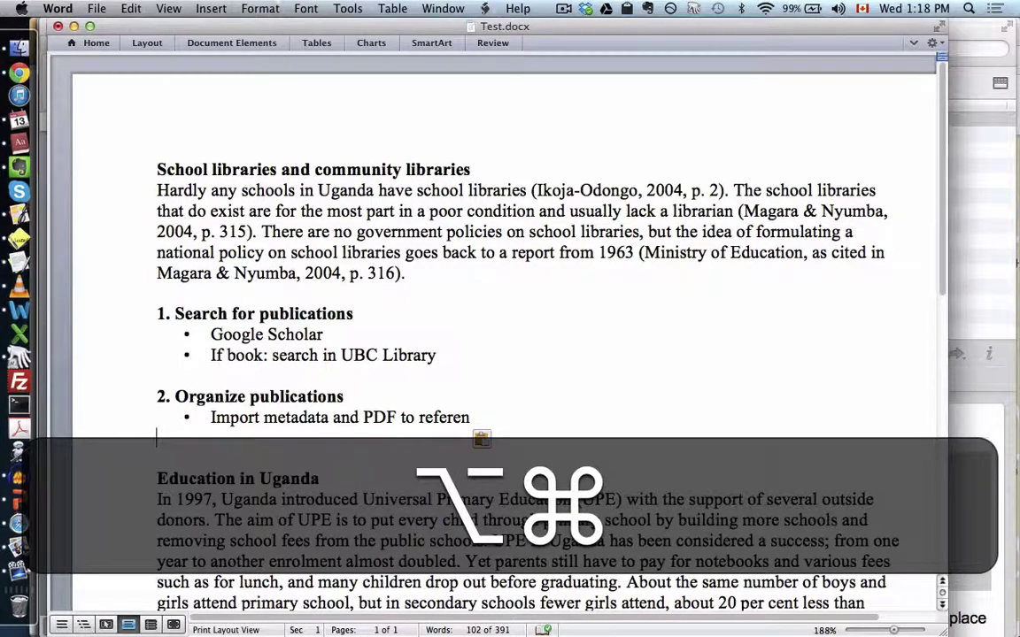
pyautogui.press('super+alt+r')
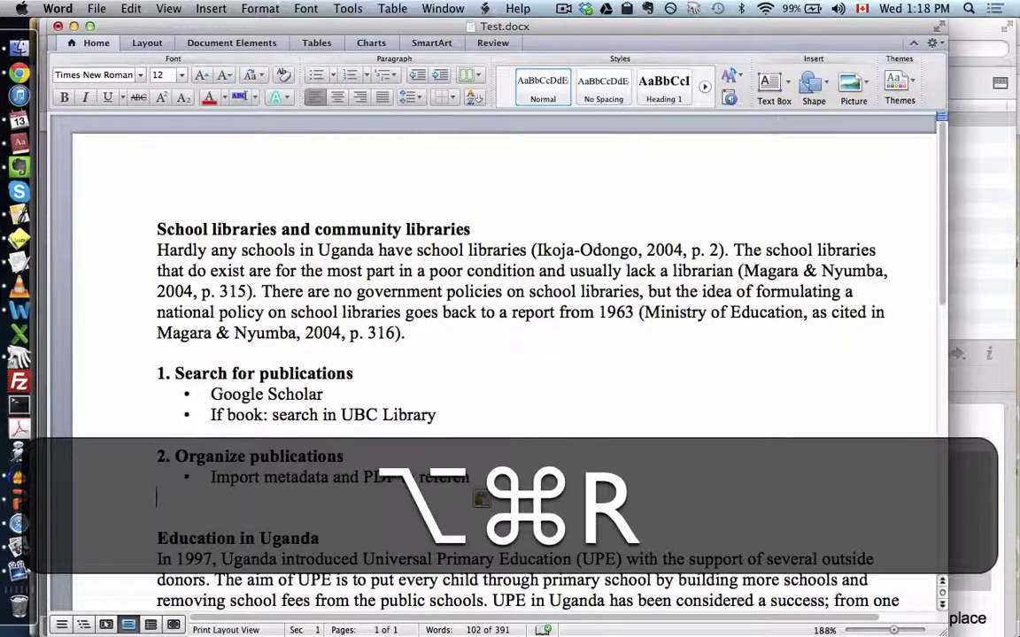
pyautogui.press('super+alt+r')
pyautogui.press('super+alt+r')
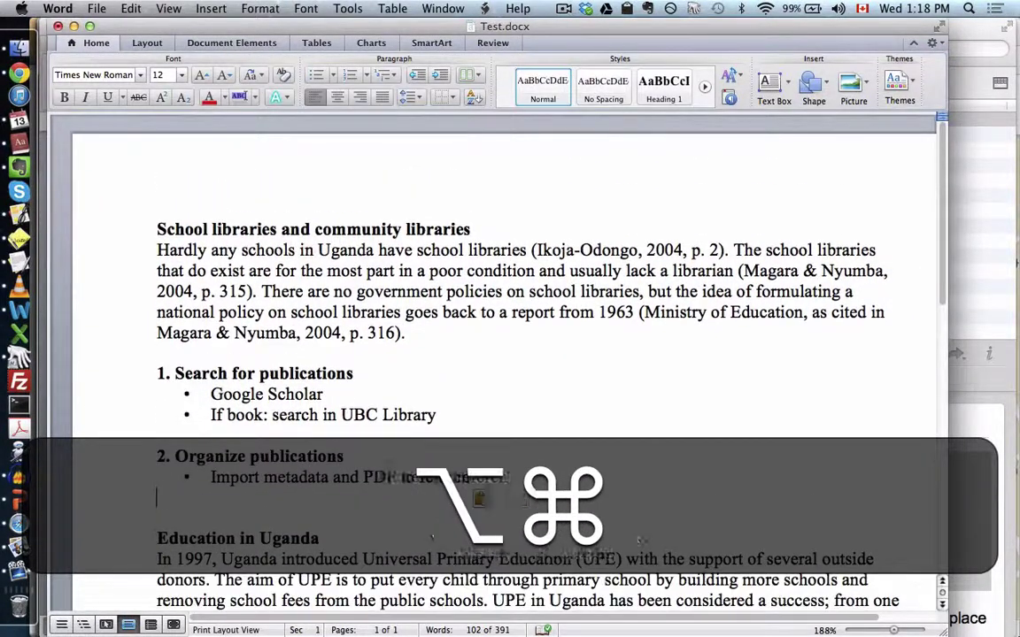
pyautogui.press('super+alt+r')
pyautogui.press('super+alt+r')
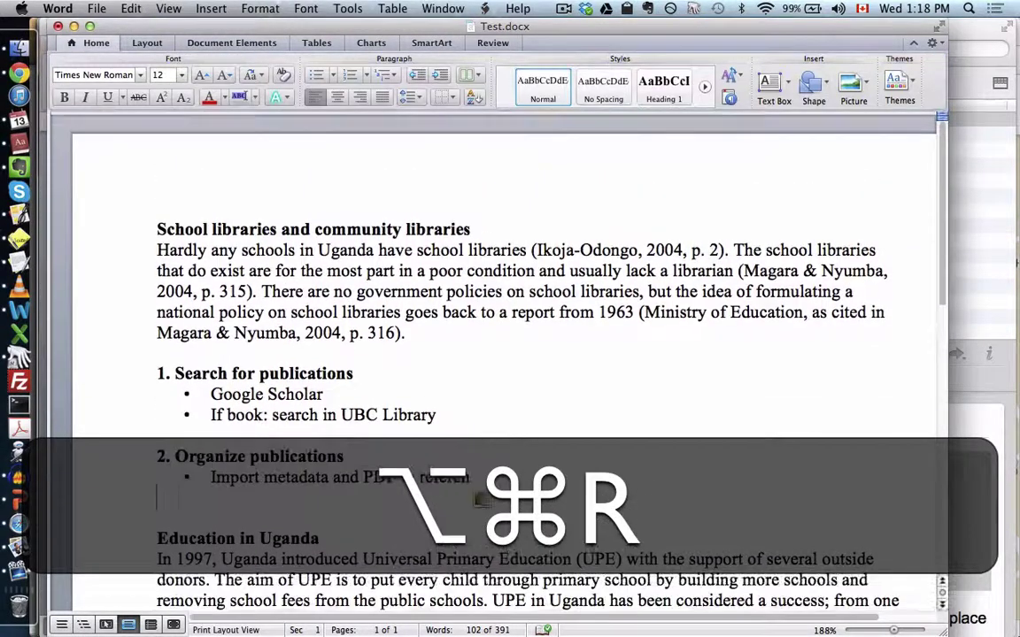
pyautogui.press('super+alt+t')
pyautogui.press('super+alt+t')
pyautogui.press('super+alt+r')
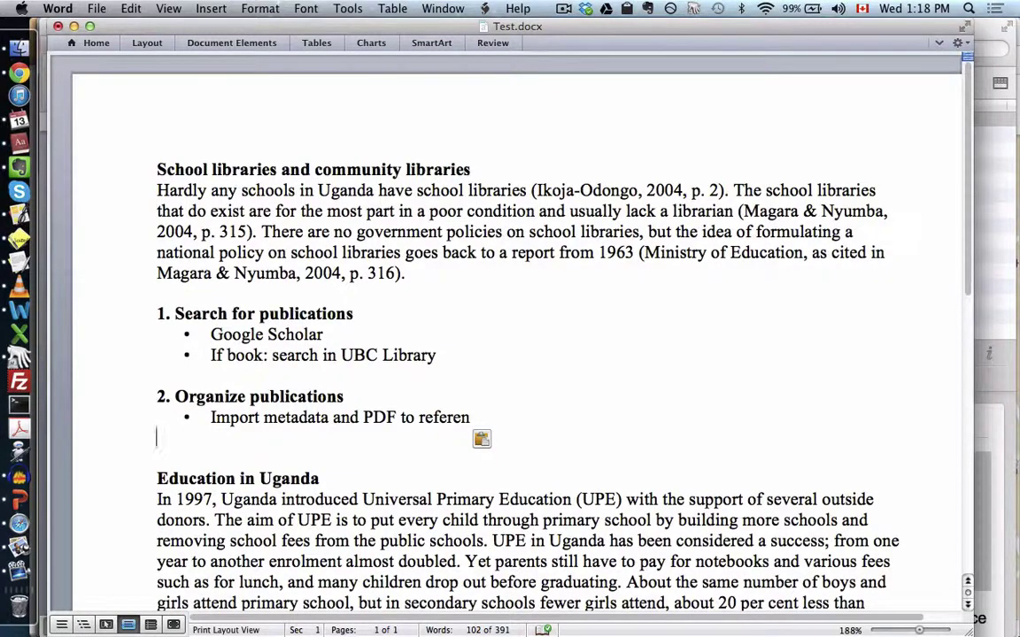
# - Look up Word's full screen shortcut, end the running PowerPoint slide show, and return to Test.docx in Word
pyautogui.click(168, 8)
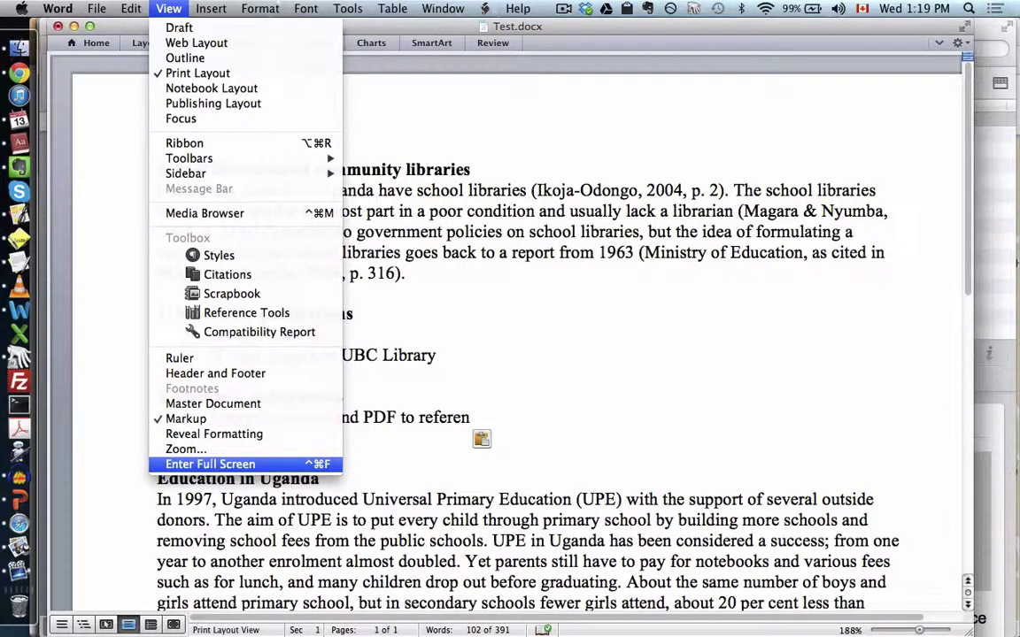
pyautogui.click(210, 463)
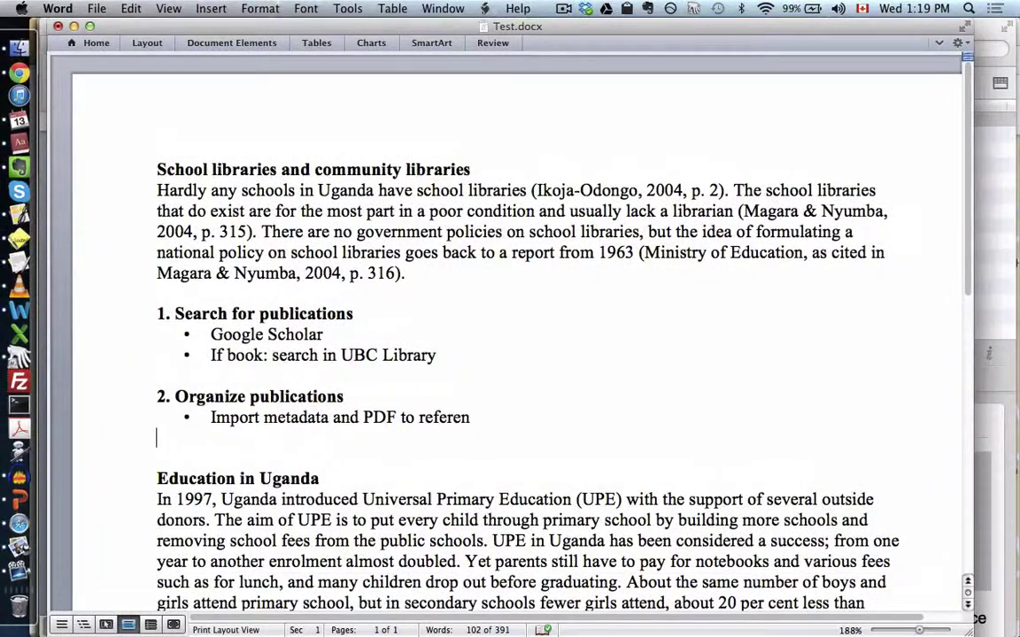
pyautogui.press('super+Tab')
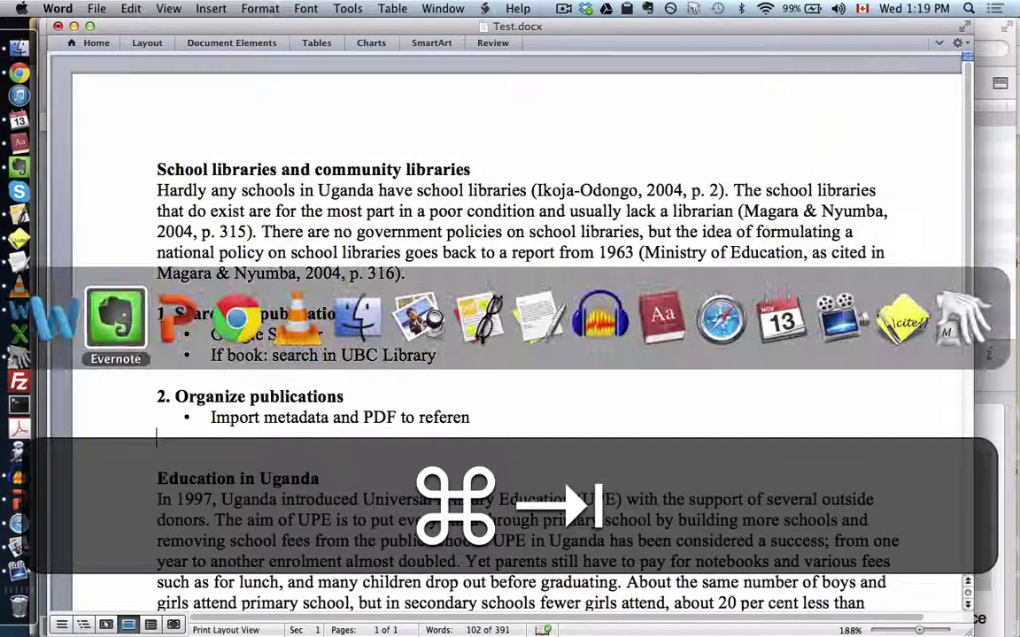
pyautogui.press('super+Tab')
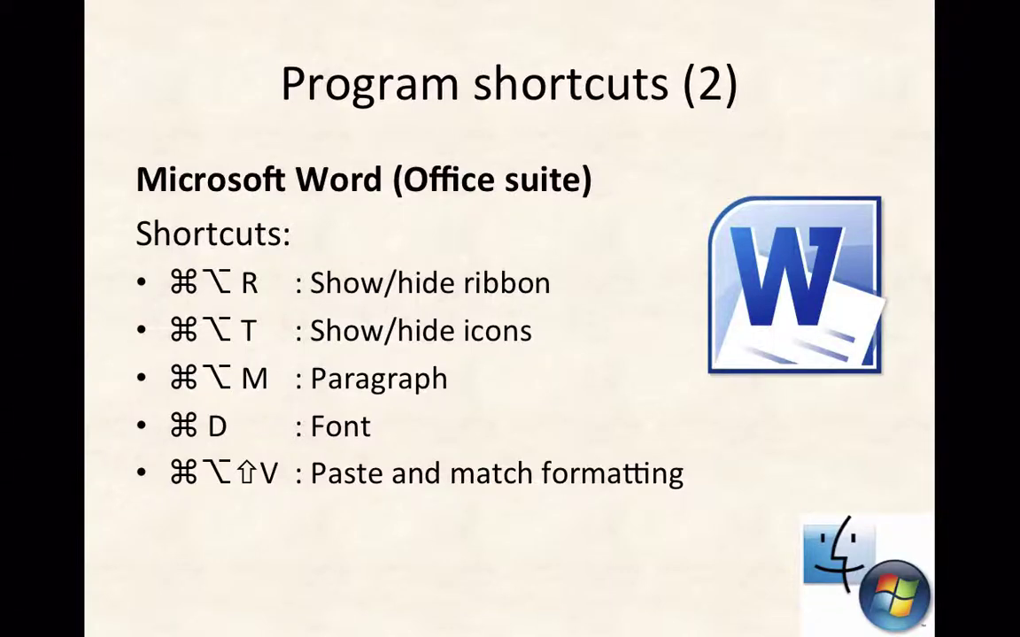
pyautogui.press('Escape')
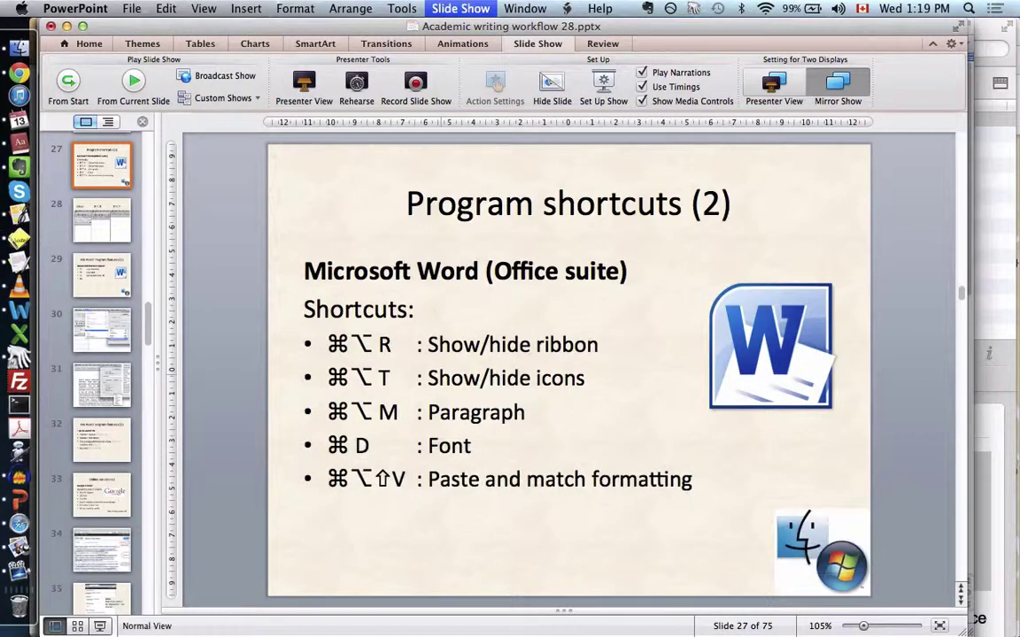
pyautogui.press('super+Tab')
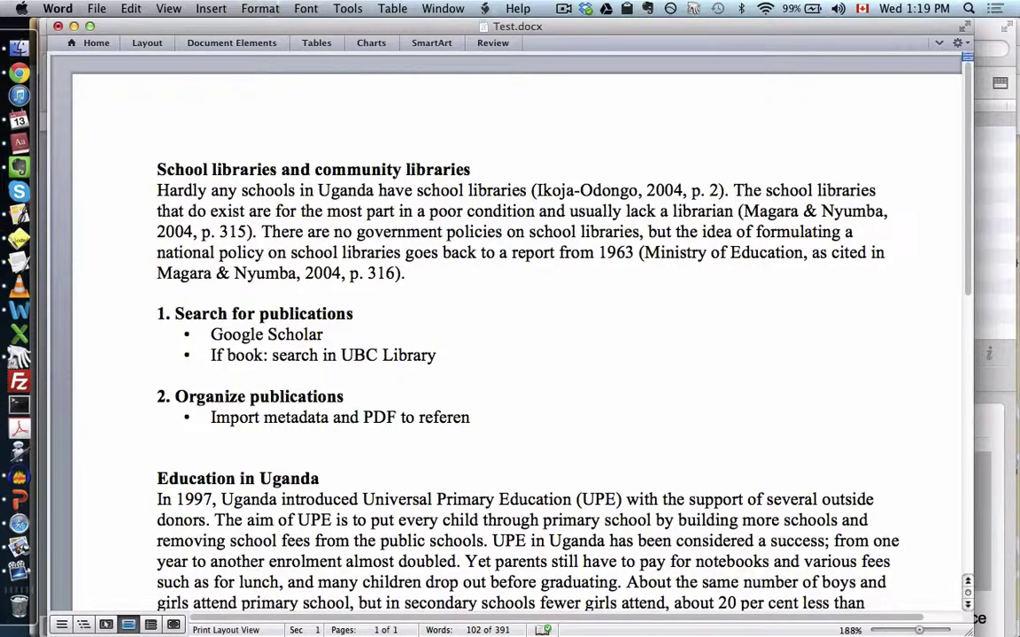
# - Show an overview of Word's open windows and of Chrome's open windows, and return to Test.docx
pyautogui.hotkey('ctrl', 'Down')
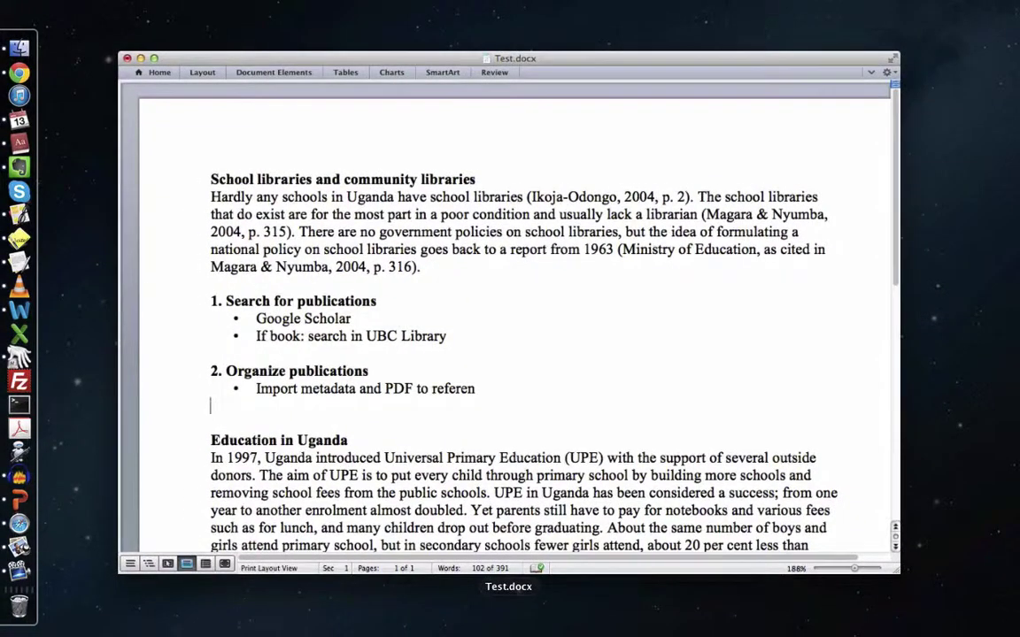
pyautogui.press('Escape')
pyautogui.press('super+Tab')
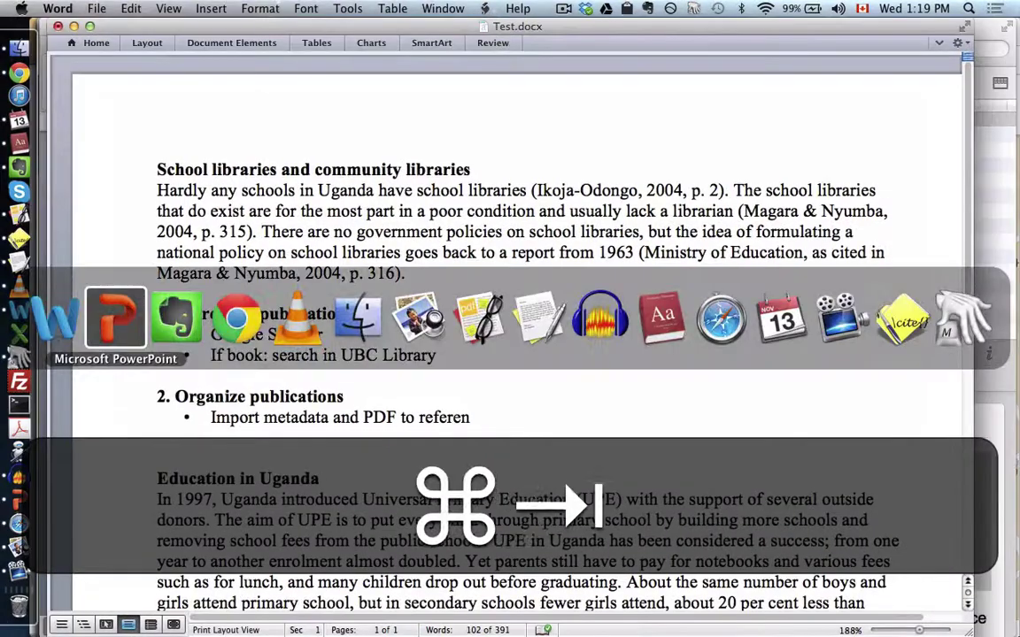
pyautogui.press('super+Tab')
pyautogui.press('super+Tab')
pyautogui.hotkey('ctrl', 'Down')
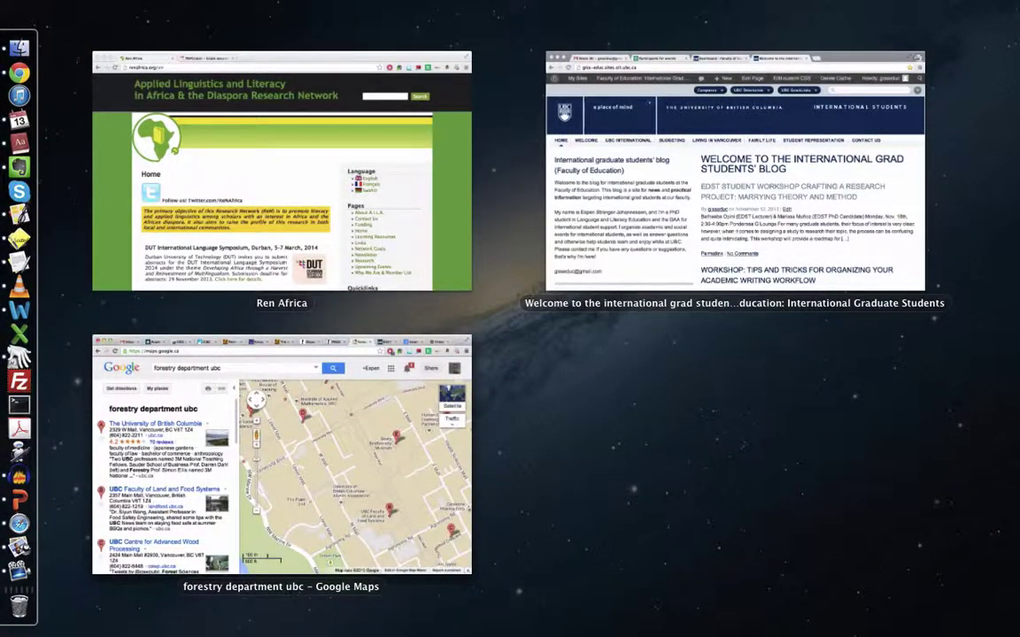
pyautogui.press('Escape')
pyautogui.press('super+Tab')
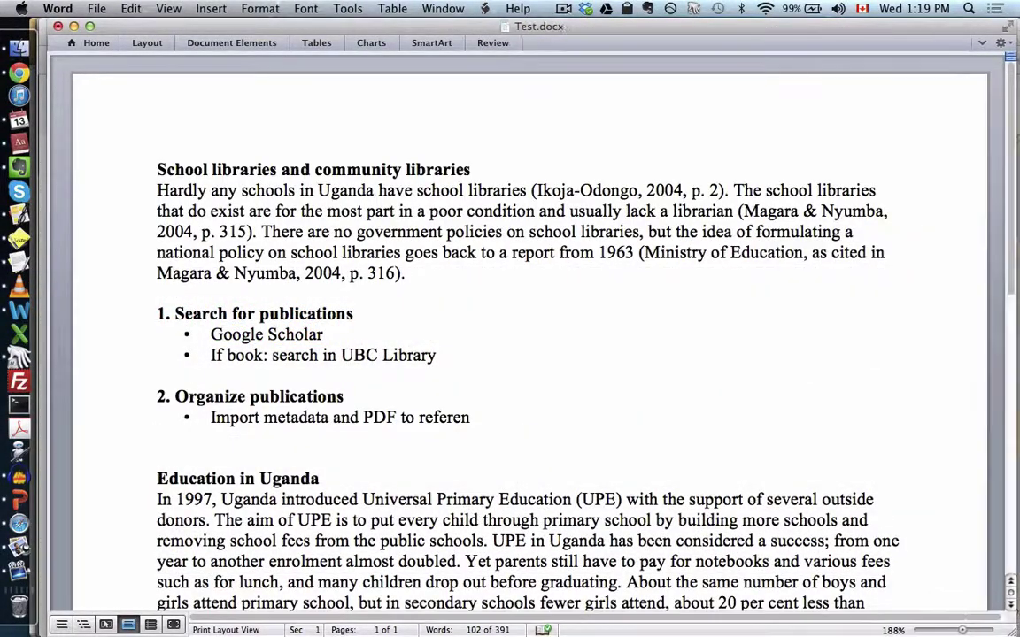
# - Zoom Test.docx out to 81% and insert a page break below the last paragraph
pyautogui.scroll(-5, 527, 294)
pyautogui.click(938, 630)
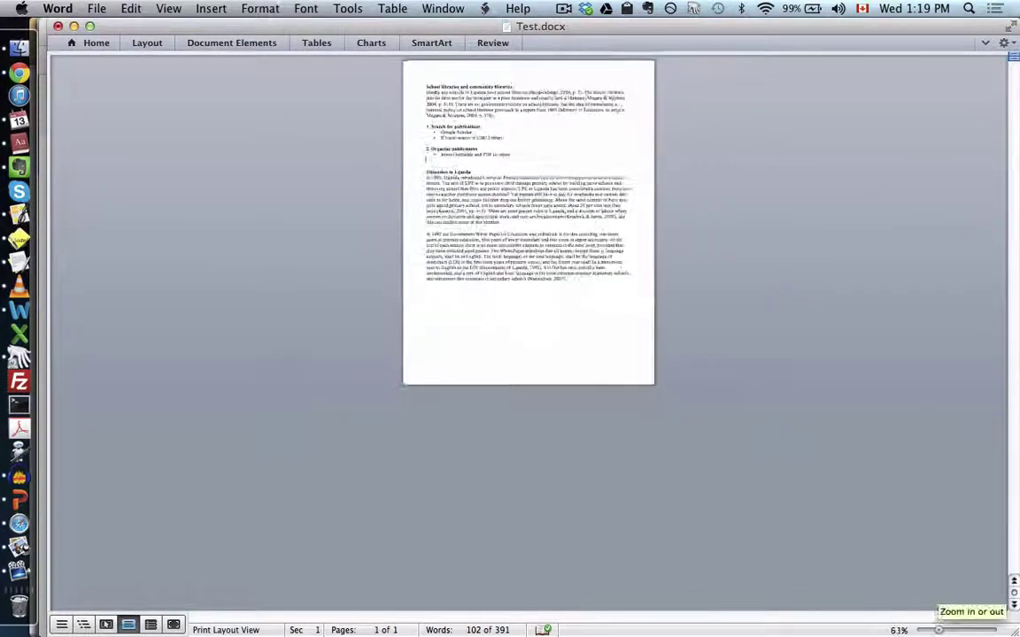
pyautogui.click(949, 629)
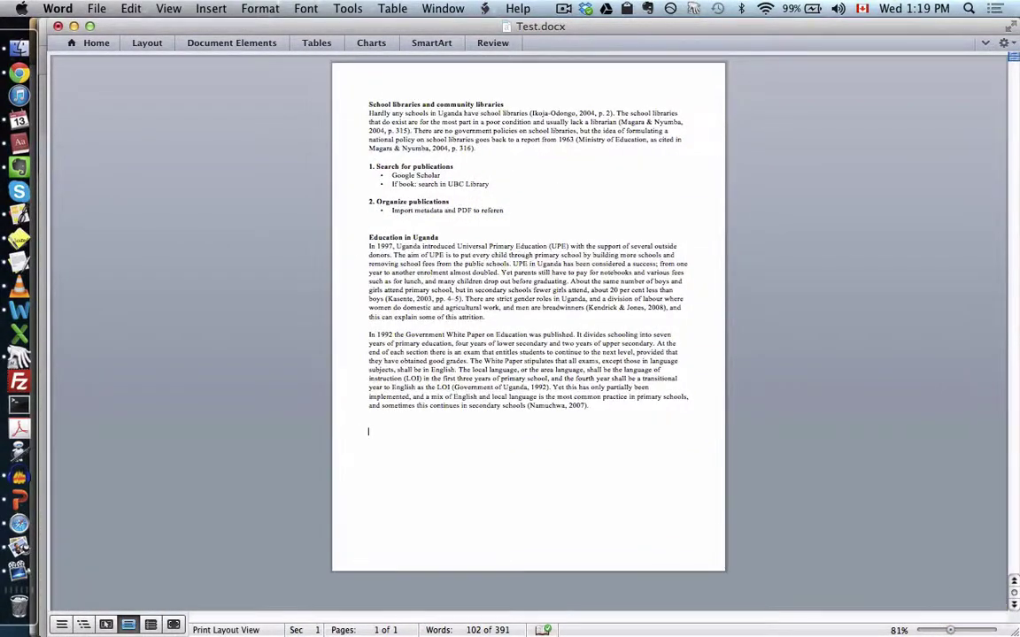
pyautogui.press('super+Return')
pyautogui.press('shift+super+Return')
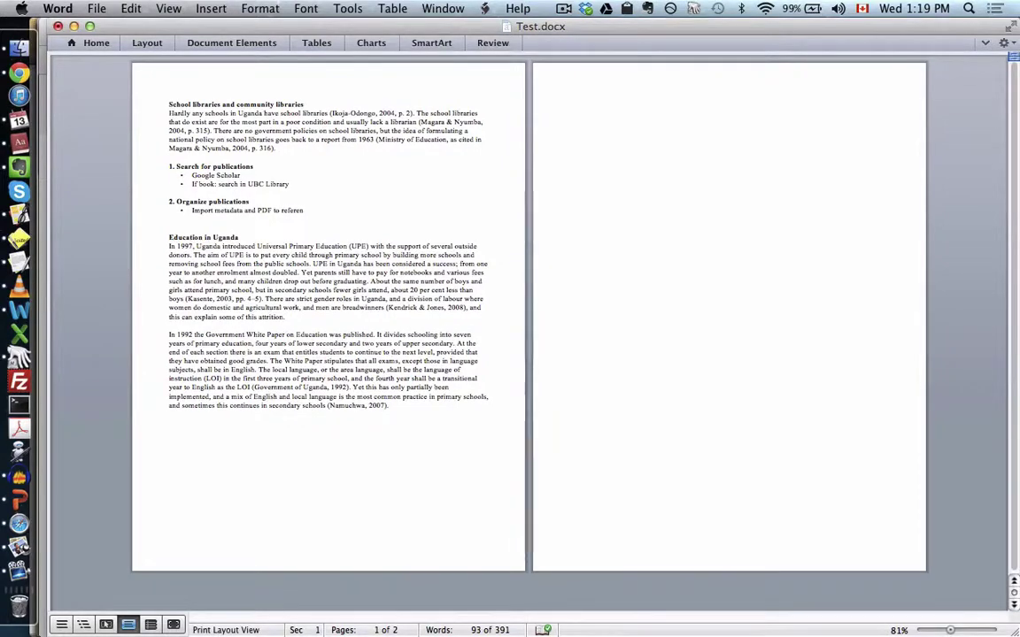
# - Narrow the Test.docx window to about half the screen and enlarge it back to full width
pyautogui.moveTo(1018, 601); pyautogui.dragTo(522, 602)
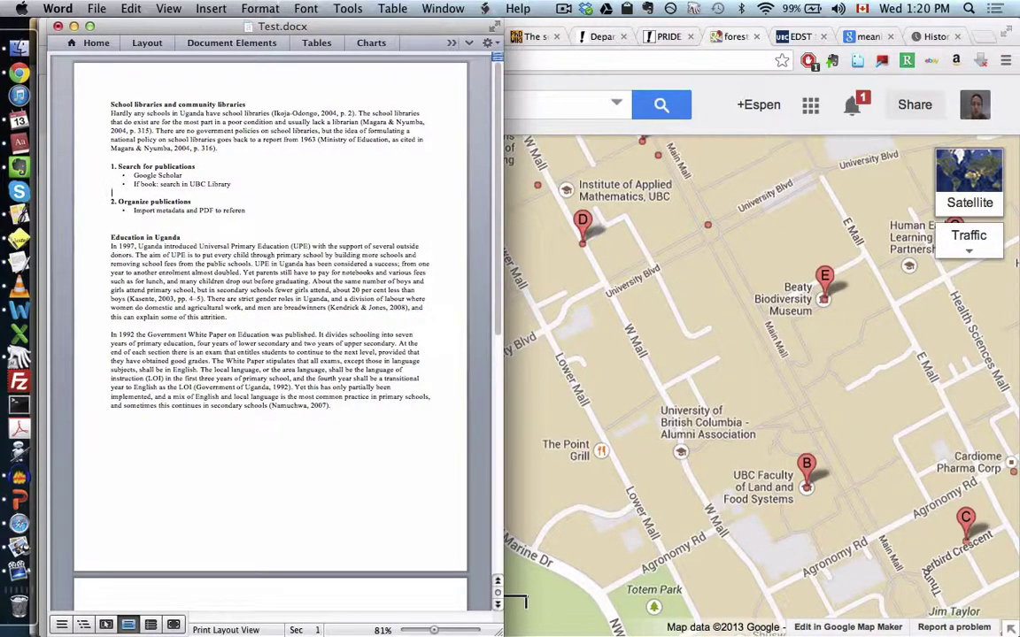
pyautogui.press('super+alt+f')
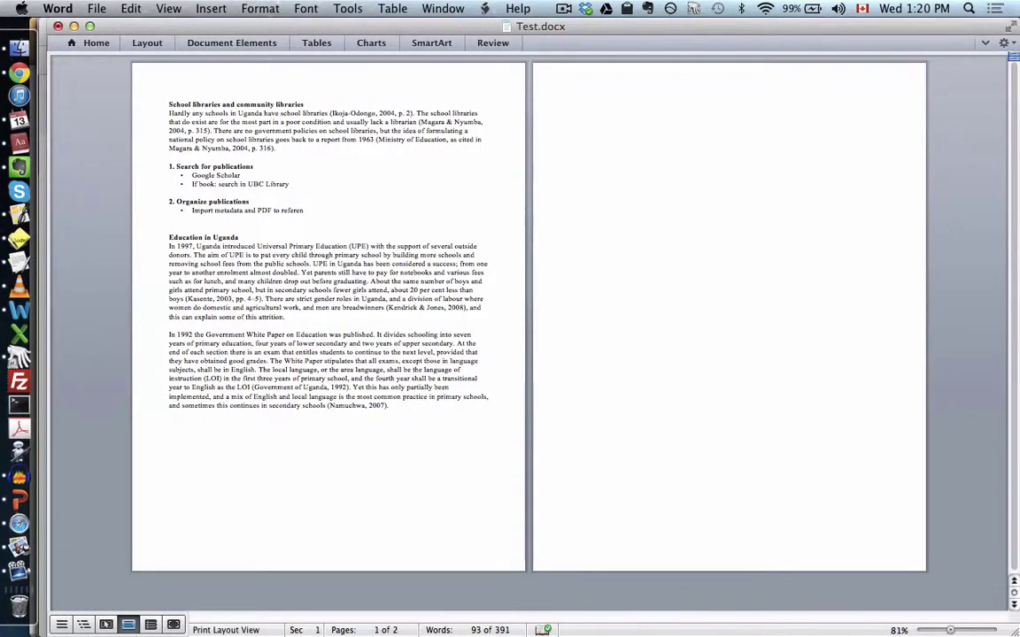
# - Switch to PowerPoint, resume the slide show from slide 27, and advance to "MS Word Program features (1)"
pyautogui.press('super+Tab')
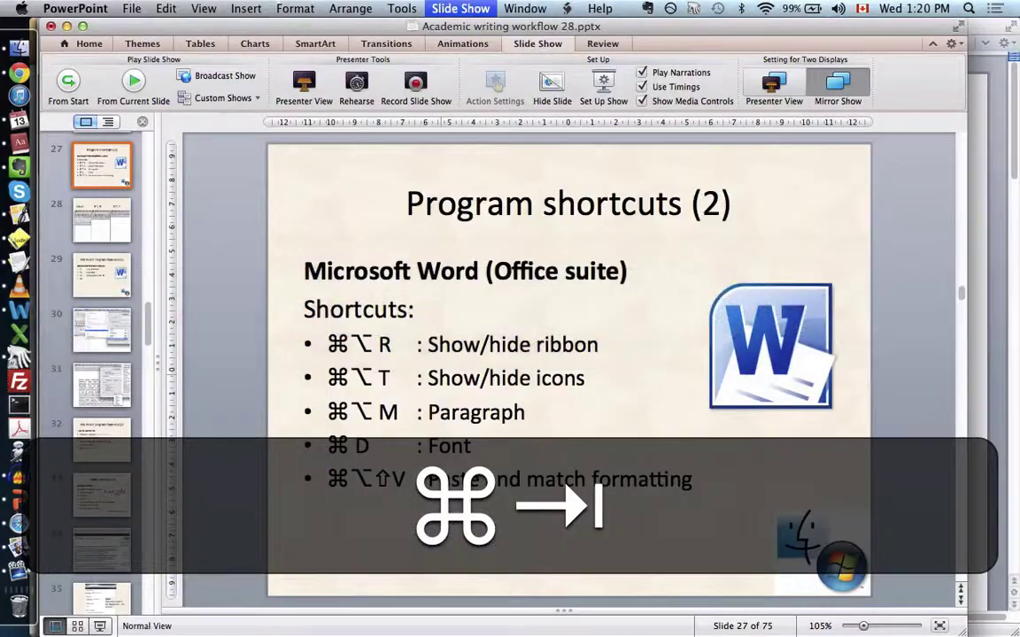
pyautogui.press('super+Return')
pyautogui.press('Down')
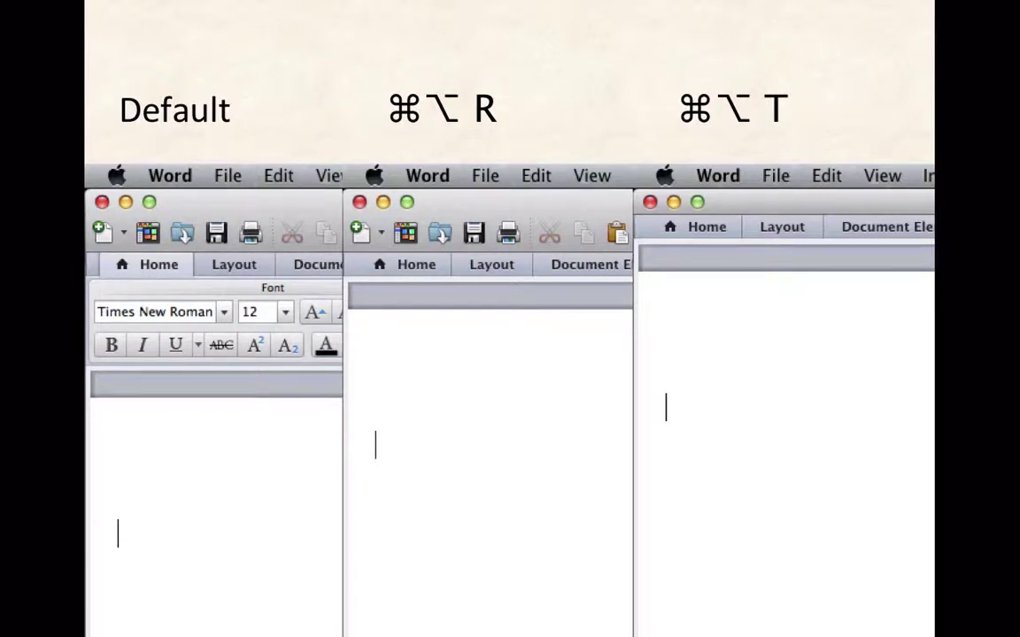
pyautogui.press('Right')
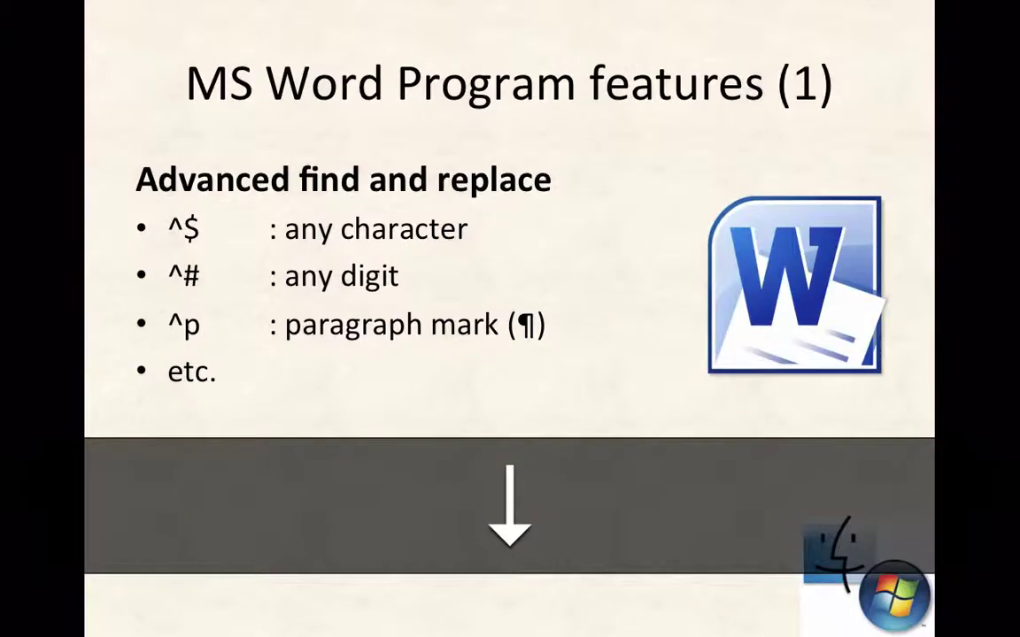
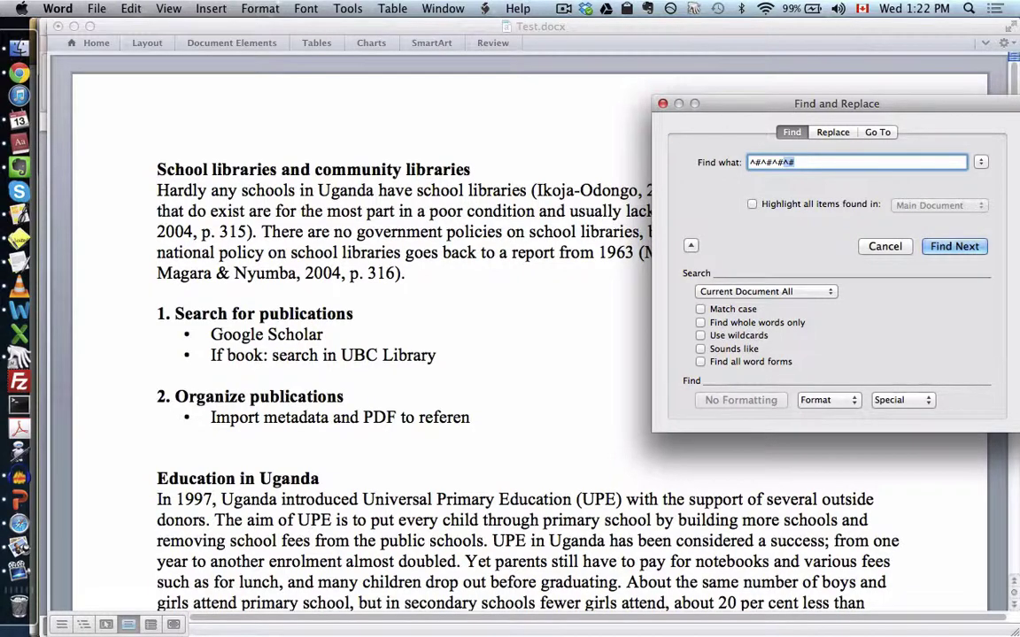
# - Browse the special characters in Find and Replace and append a space and a paragraph mark to the search text ^#^#^#^#
pyautogui.click(903, 400)
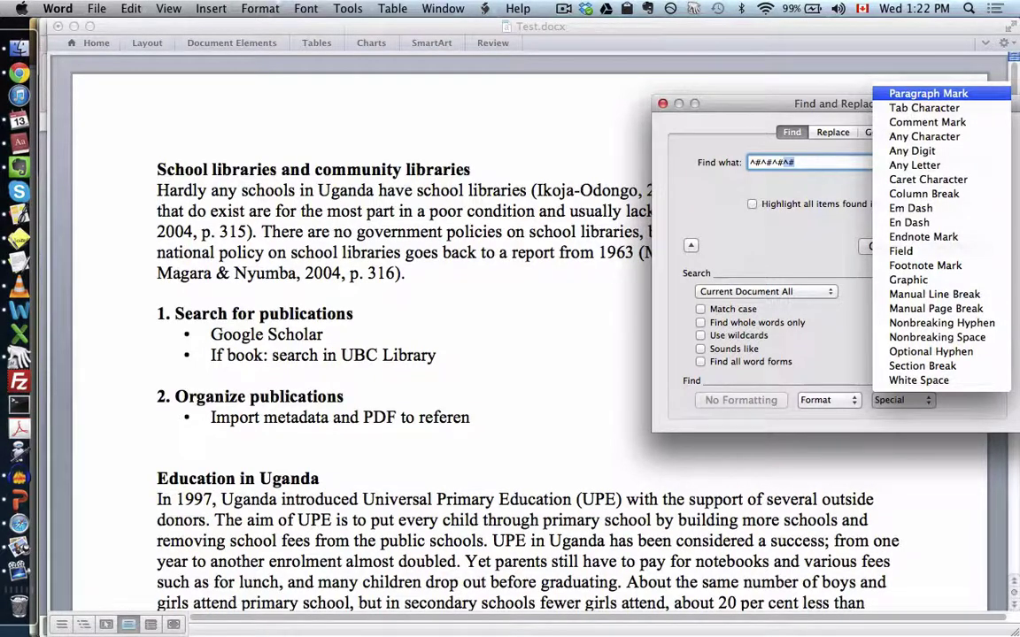
pyautogui.press('Down')
pyautogui.press('Down')
pyautogui.press('Down')
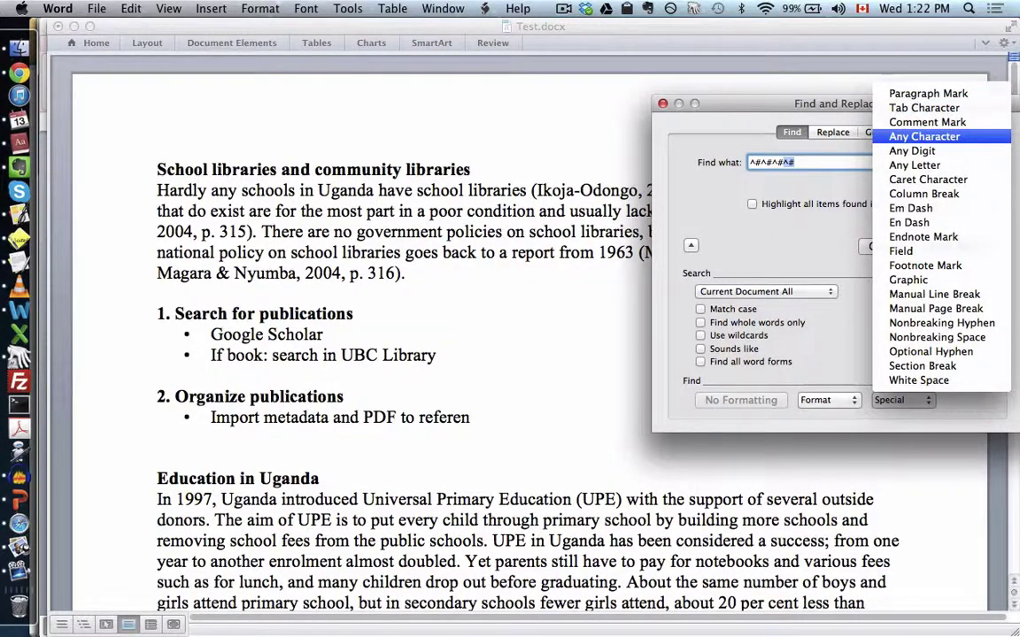
pyautogui.press('Down')
pyautogui.press('Down')
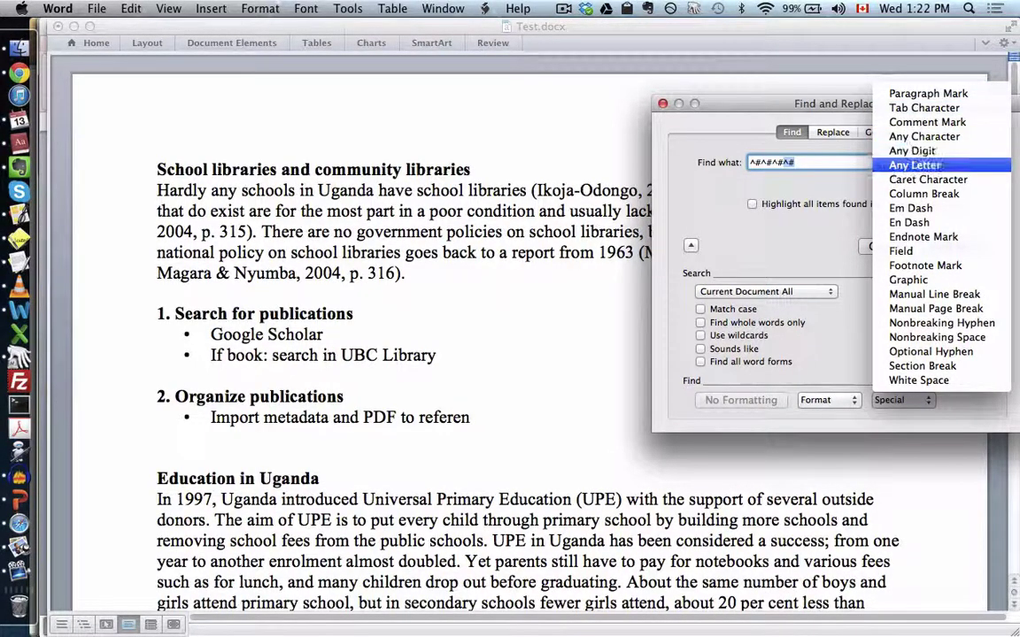
pyautogui.press('Down')
pyautogui.press('Return')
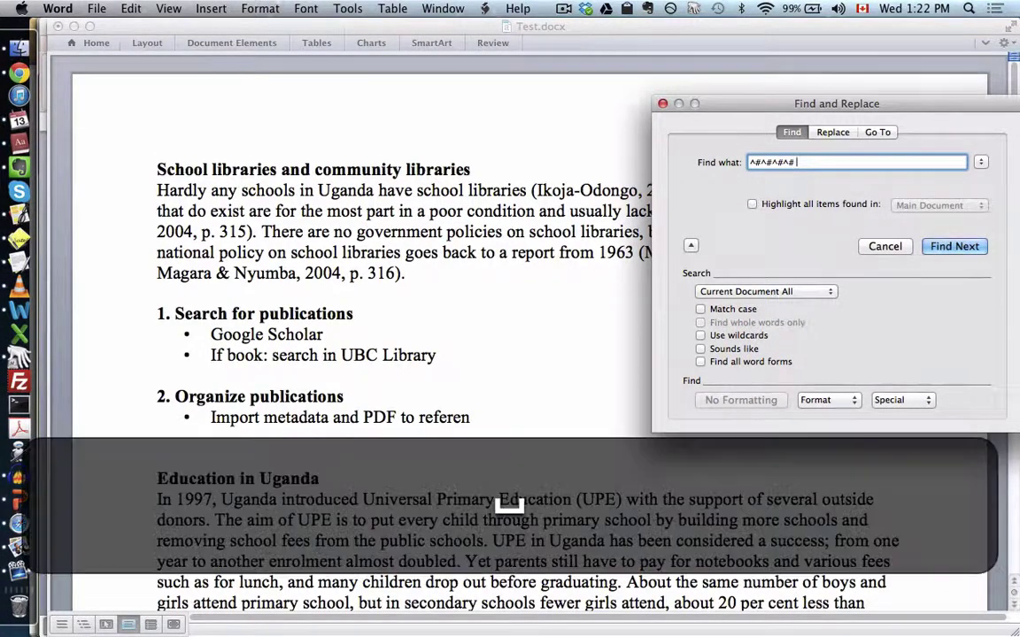
pyautogui.press('space')
pyautogui.press('Up')
pyautogui.press('Up')
pyautogui.press('Up')
pyautogui.press('Up')
pyautogui.press('Up')
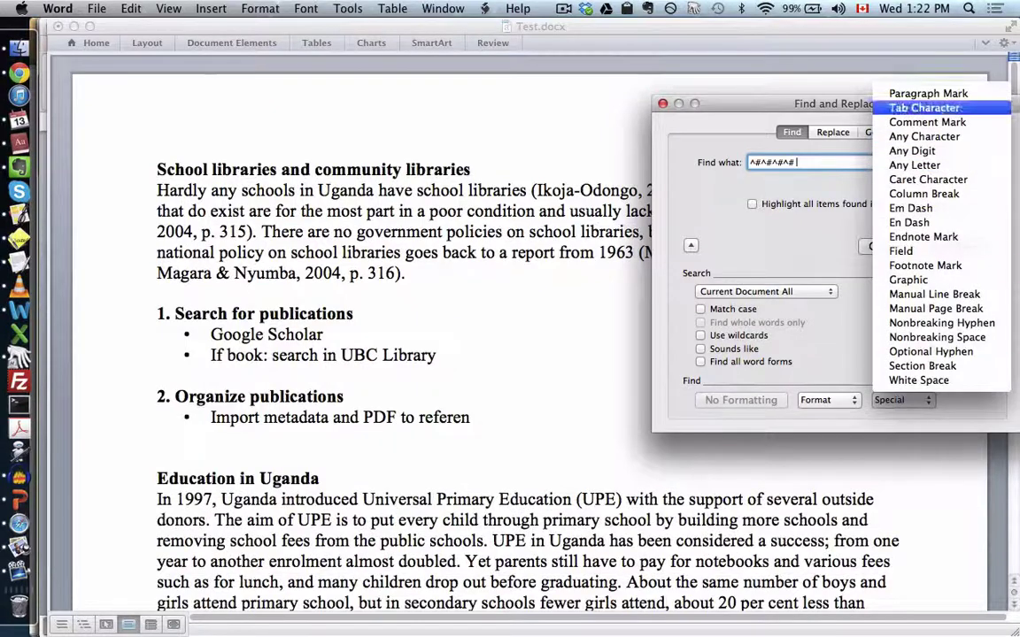
pyautogui.press('Return')
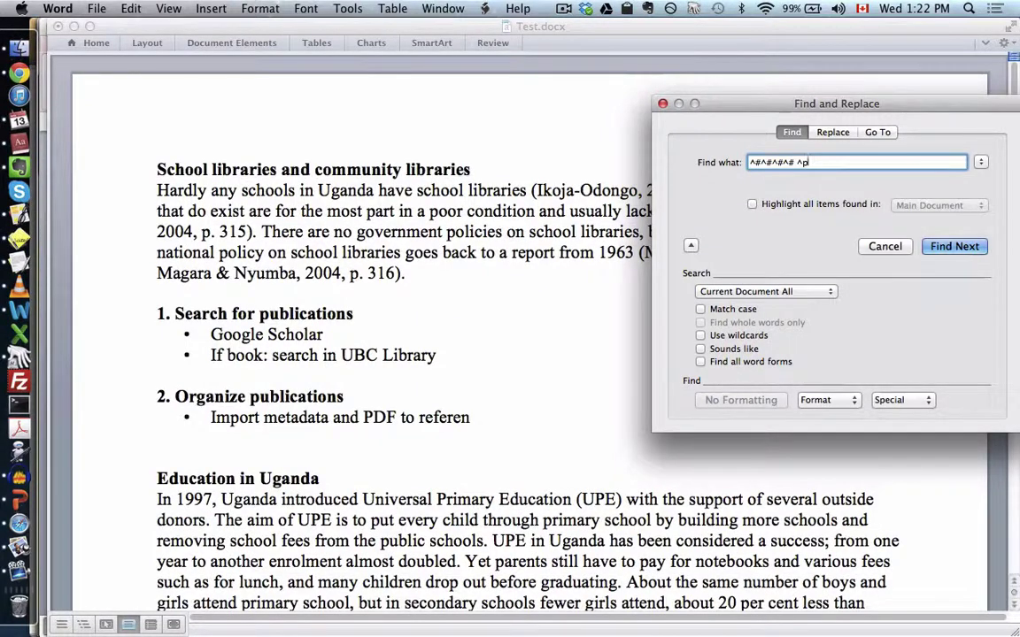
# - Remove the appended space and ^p so the search text is ^#^#^#^# only
pyautogui.press('space')
pyautogui.press('Escape')
pyautogui.hotkey('shift', 'Left')
pyautogui.hotkey('shift', 'Right')
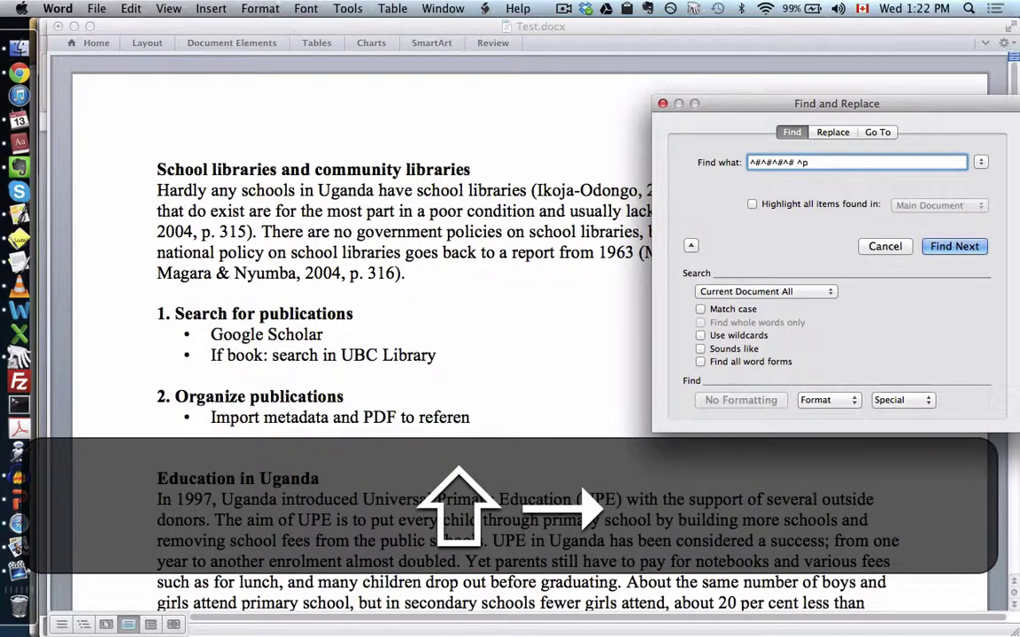
pyautogui.press('BackSpace')
pyautogui.press('BackSpace')
pyautogui.press('BackSpace')
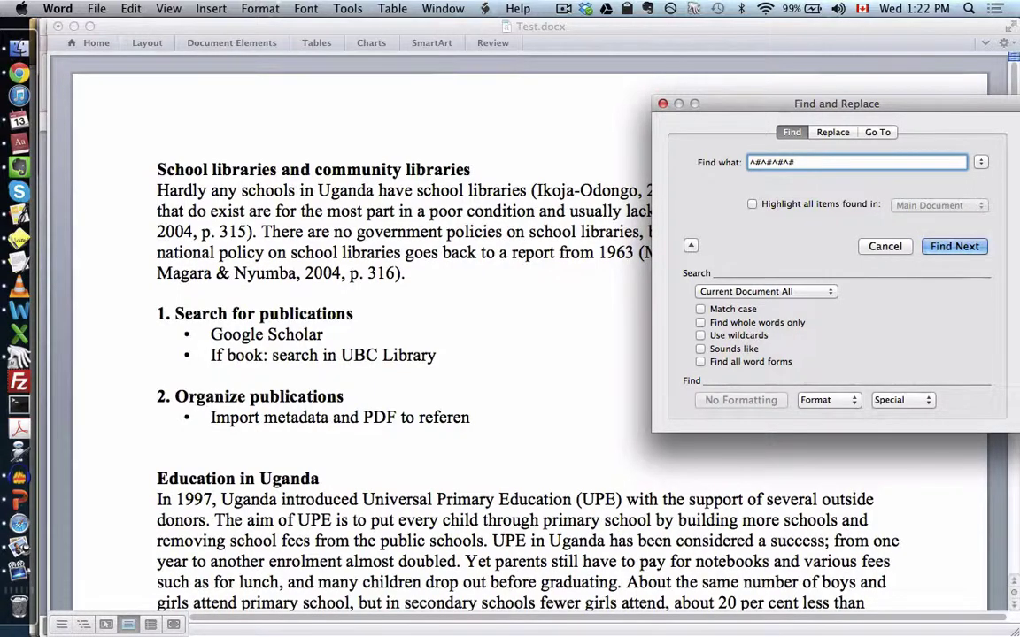
# - Search for ^#^#^#^# and highlight all items found in the Main Document
pyautogui.press('Return')
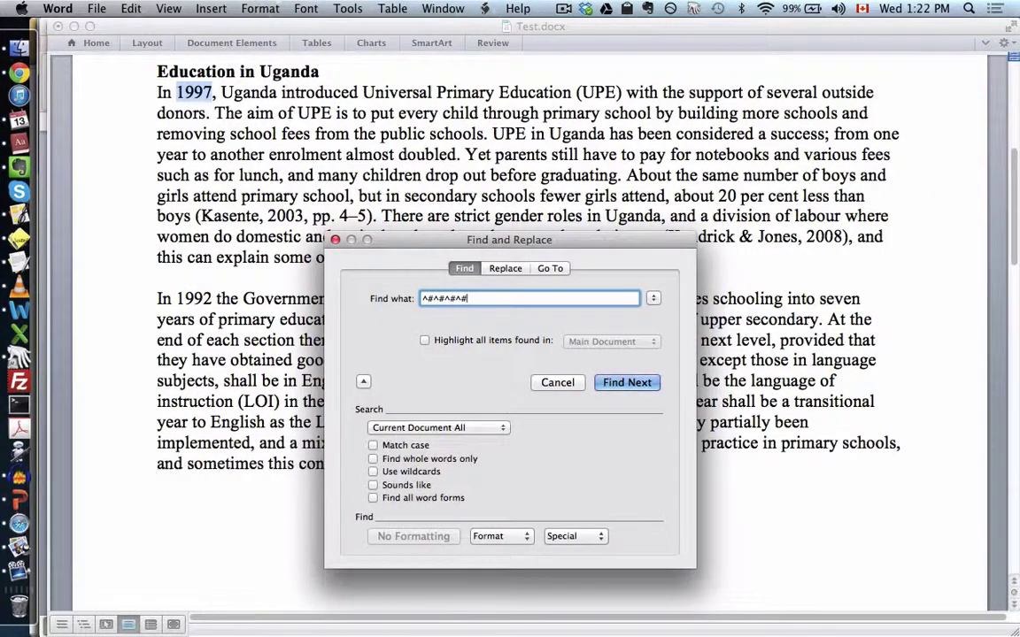
pyautogui.click(424, 340)
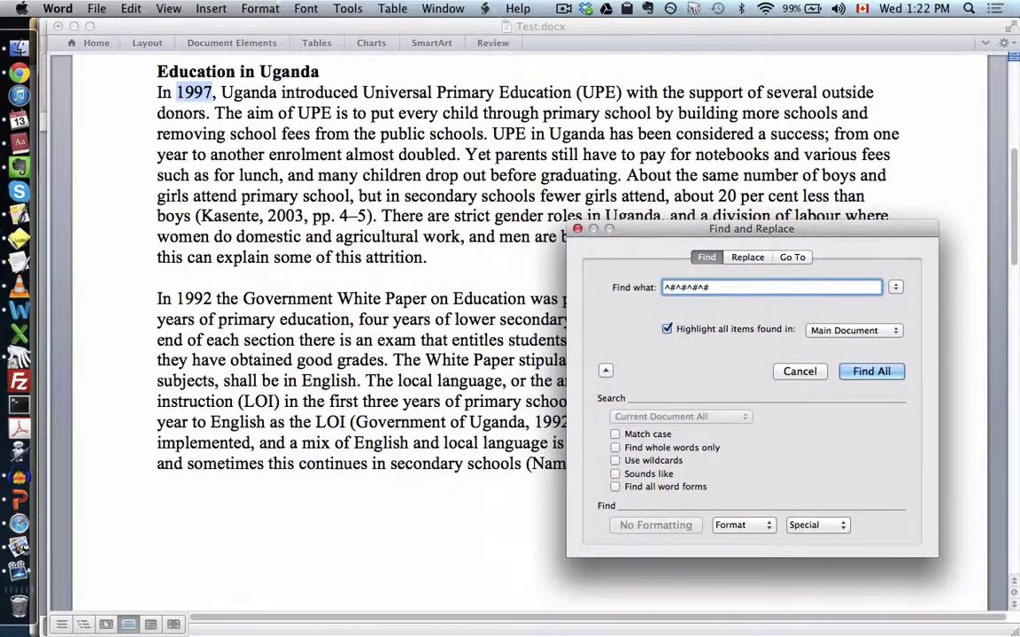
pyautogui.press('Return')
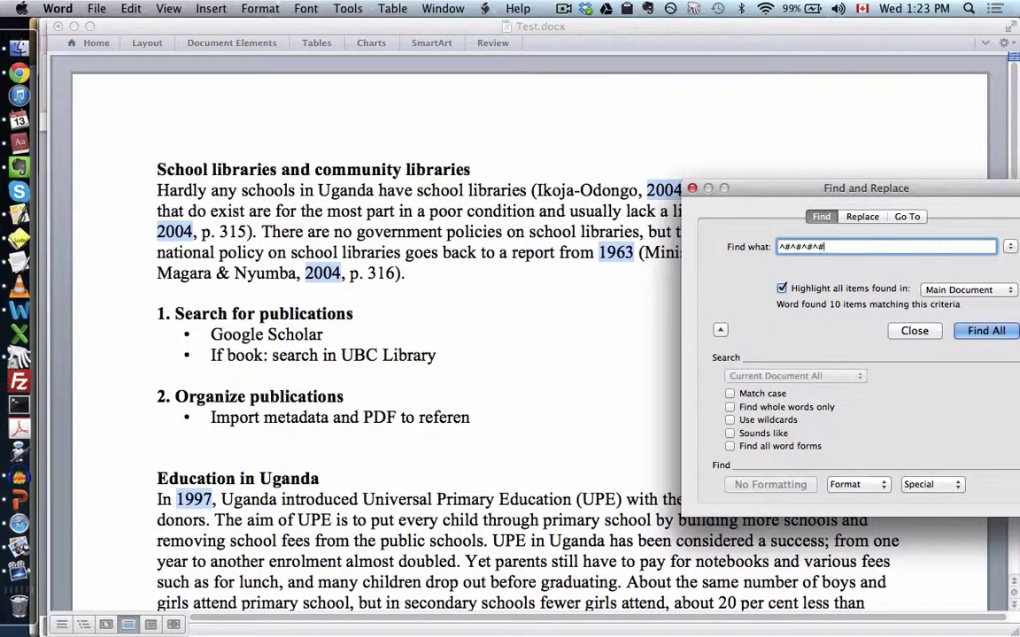
# - Look through the highlighted years in Test.docx, return to Find and Replace, and search for the next ^#^#^#^# match
pyautogui.press('super+grave')
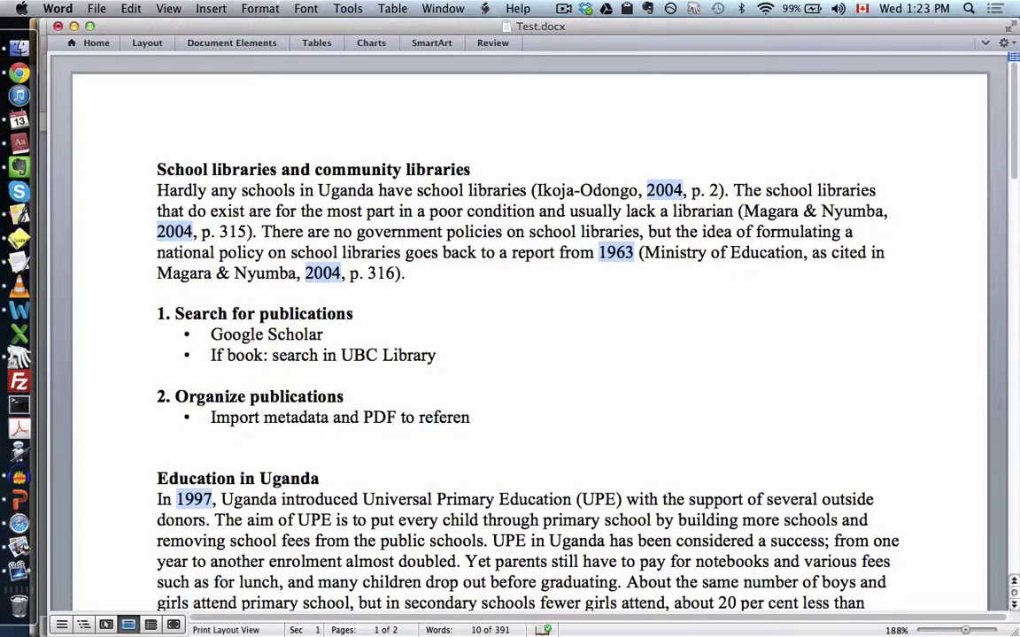
pyautogui.scroll(-10, 531, 336)
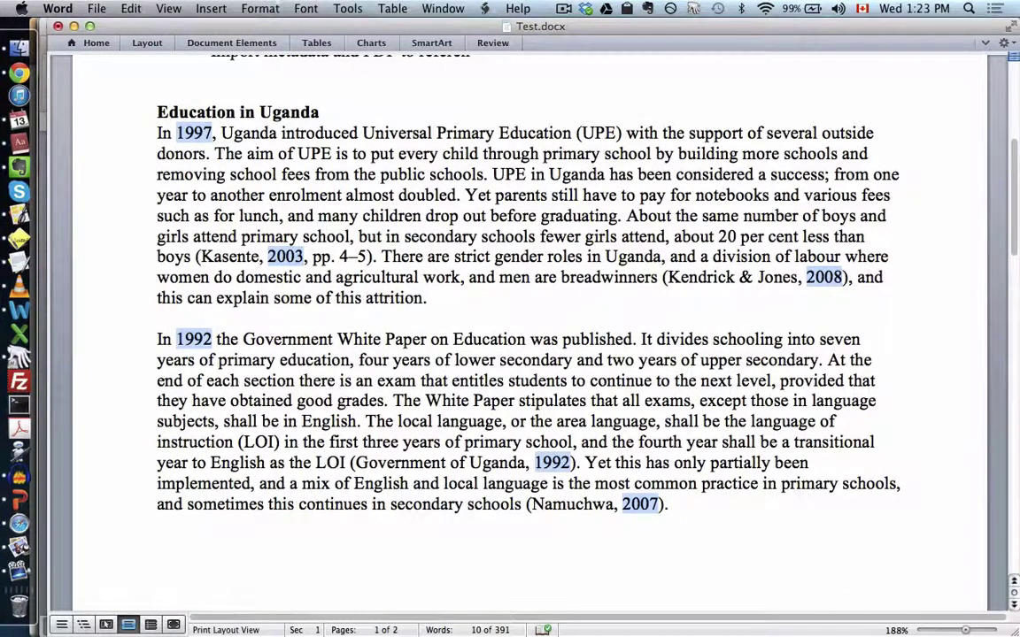
pyautogui.scroll(10, 531, 337)
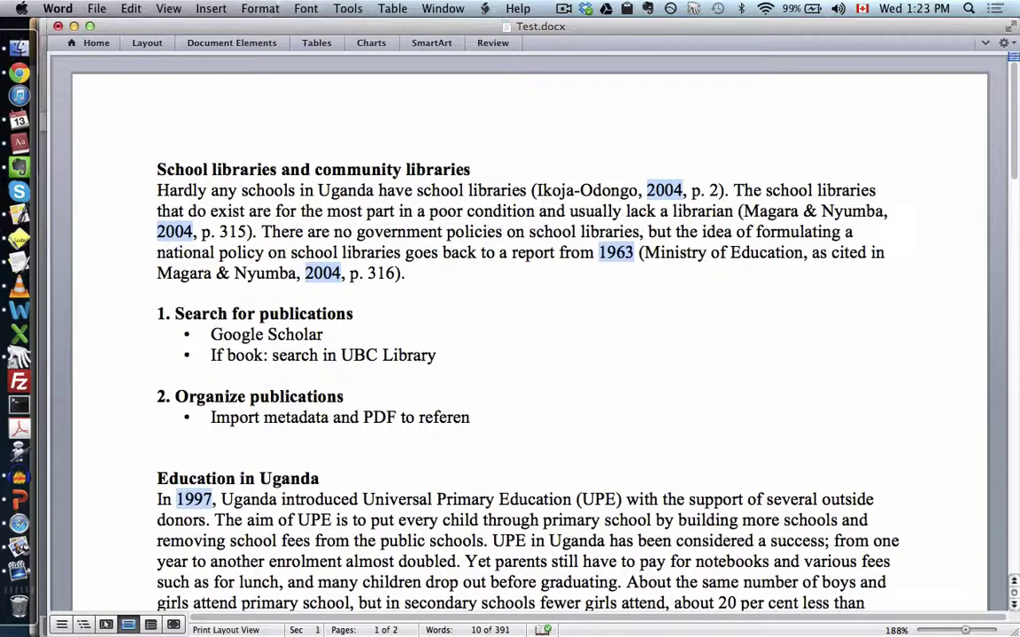
pyautogui.press('super+grave')
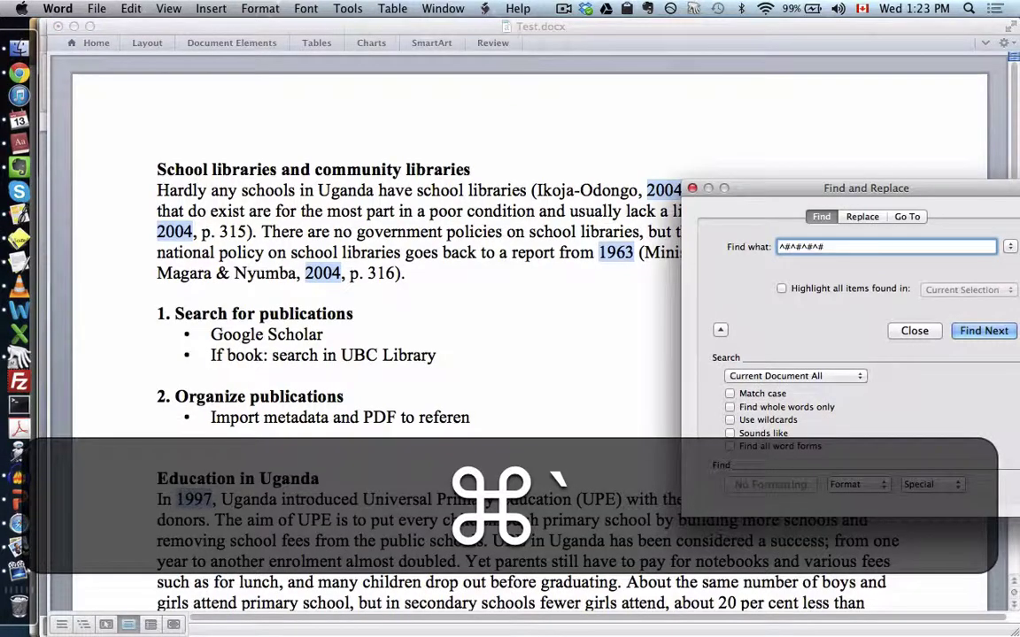
pyautogui.press('Return')
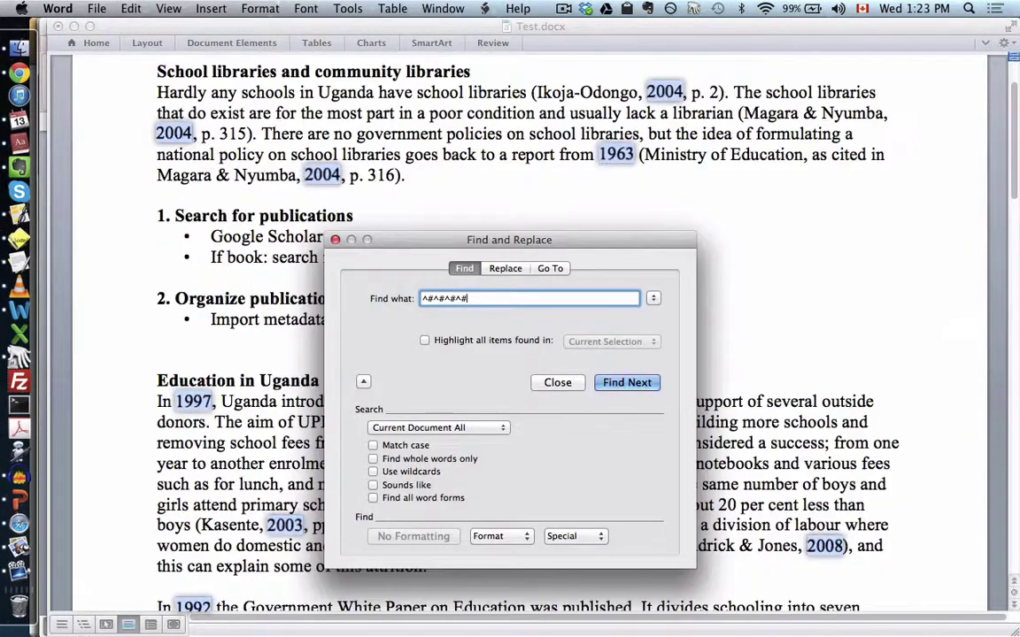
# - Step through the remaining ^#^#^#^# matches, close Find and Replace, and return to the start of Test.docx
pyautogui.press('Return')
pyautogui.press('Return')
pyautogui.press('Return')
pyautogui.press('Return')
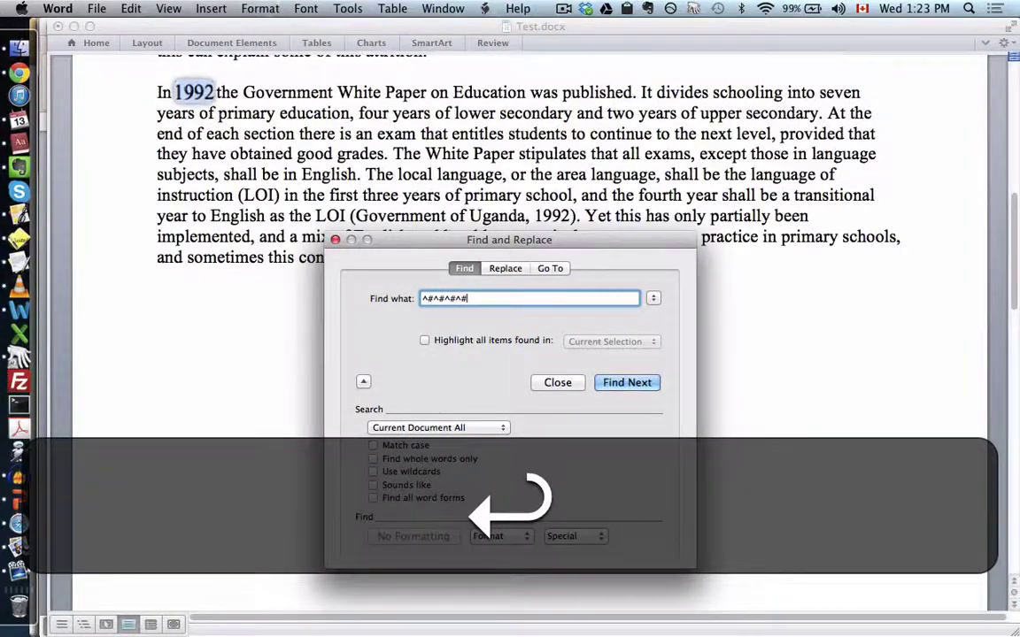
pyautogui.press('Escape')
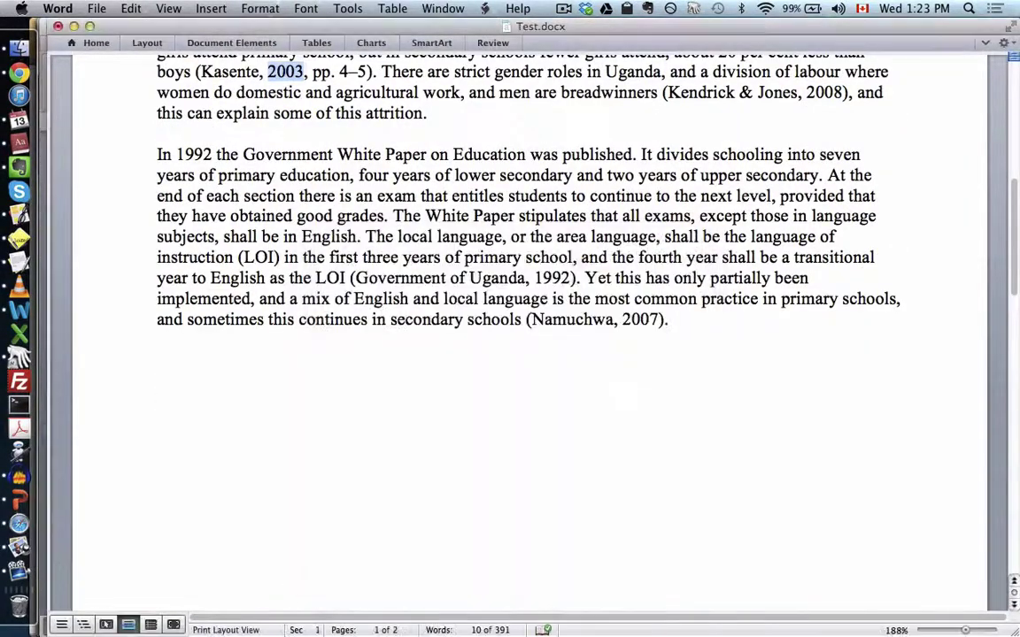
pyautogui.scroll(10, 529, 332)
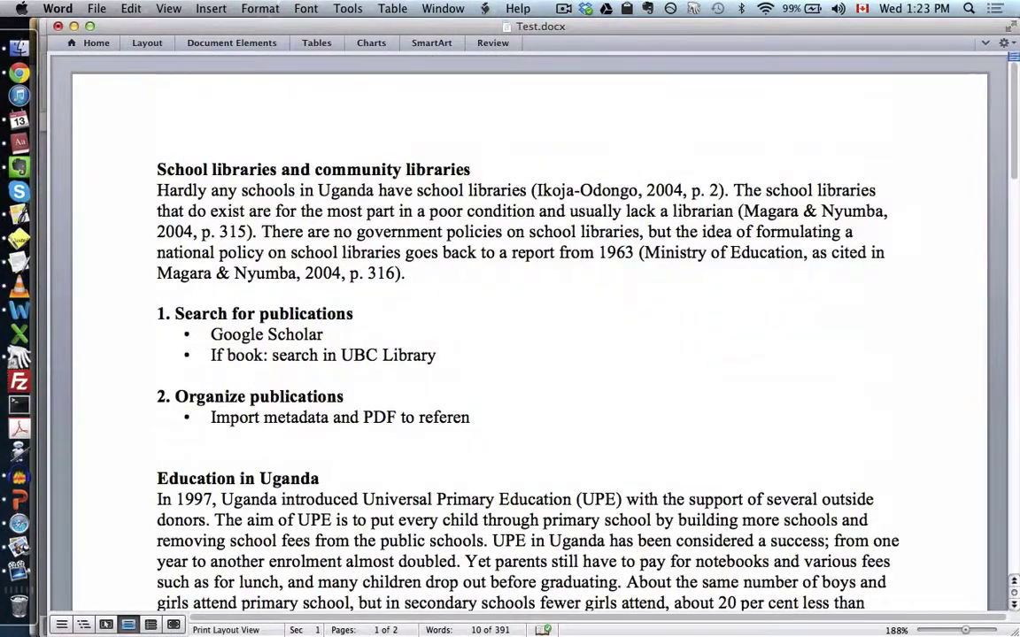
pyautogui.press('Up')
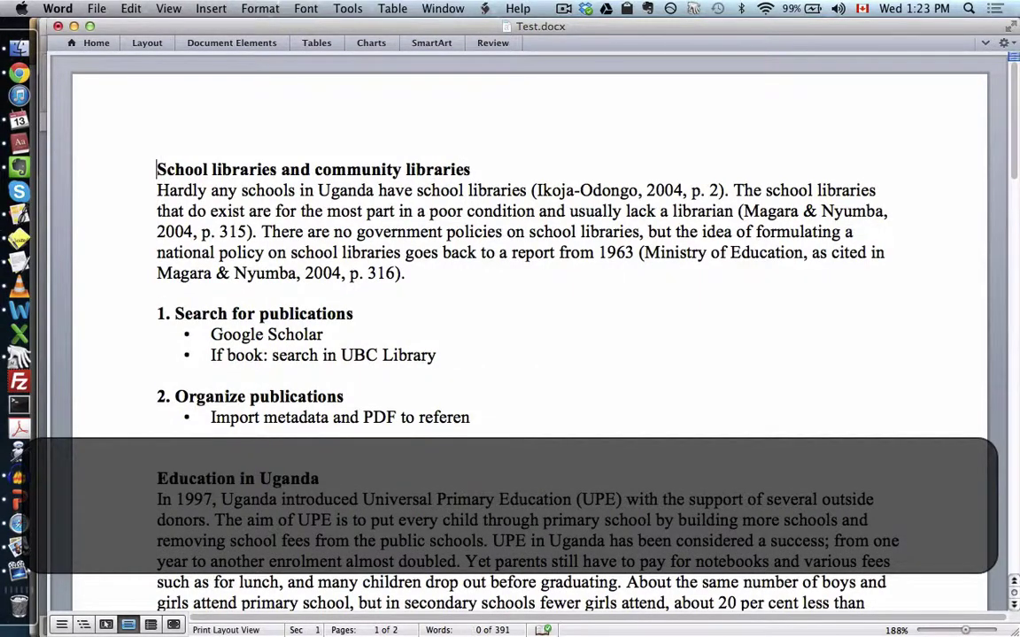
pyautogui.press('super+Tab')
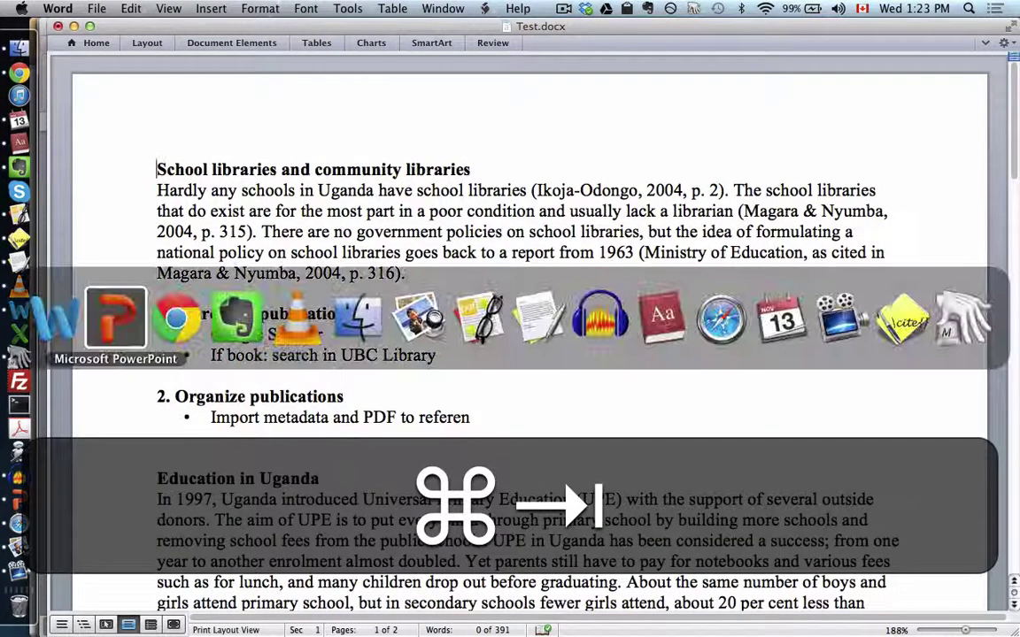
pyautogui.press('super+shift+Tab')
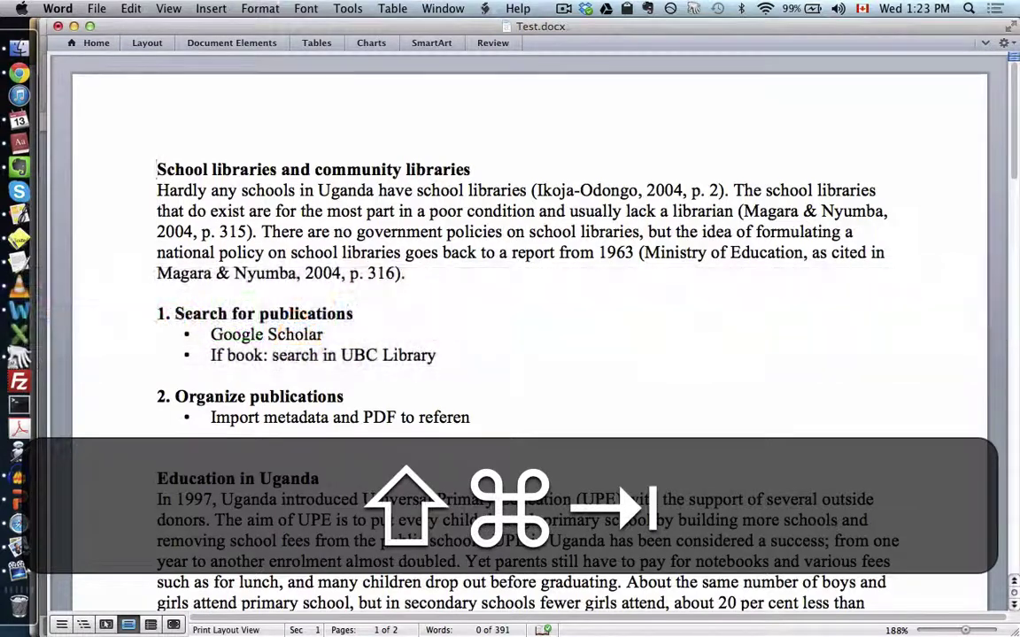
# - Open Advanced Find & Replace, set the search format to font size 11, and clear the search text
pyautogui.press('super+shift+h')
pyautogui.click(121, 125)
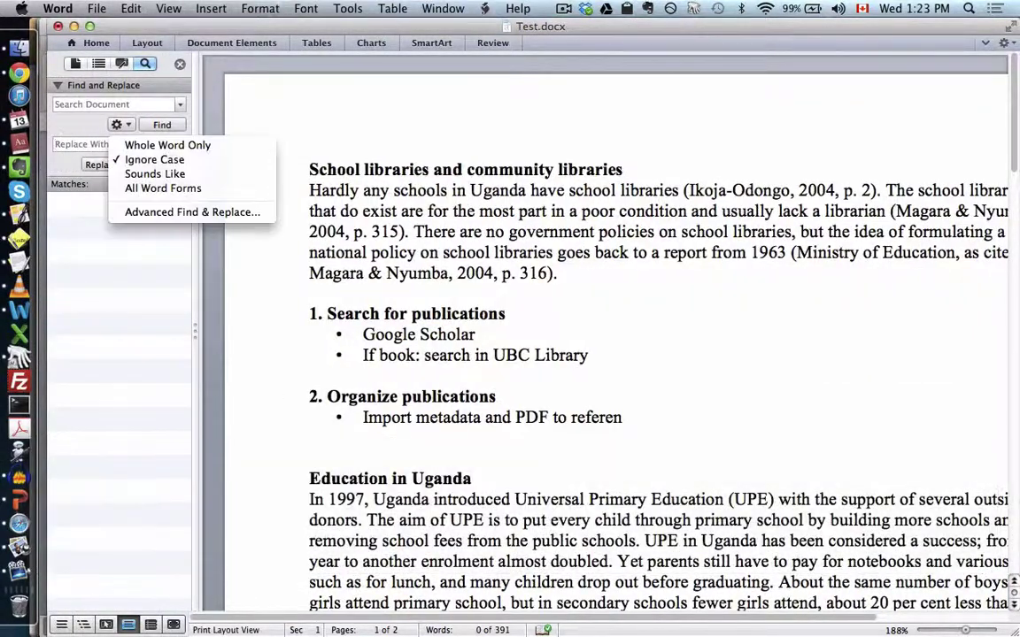
pyautogui.click(192, 211)
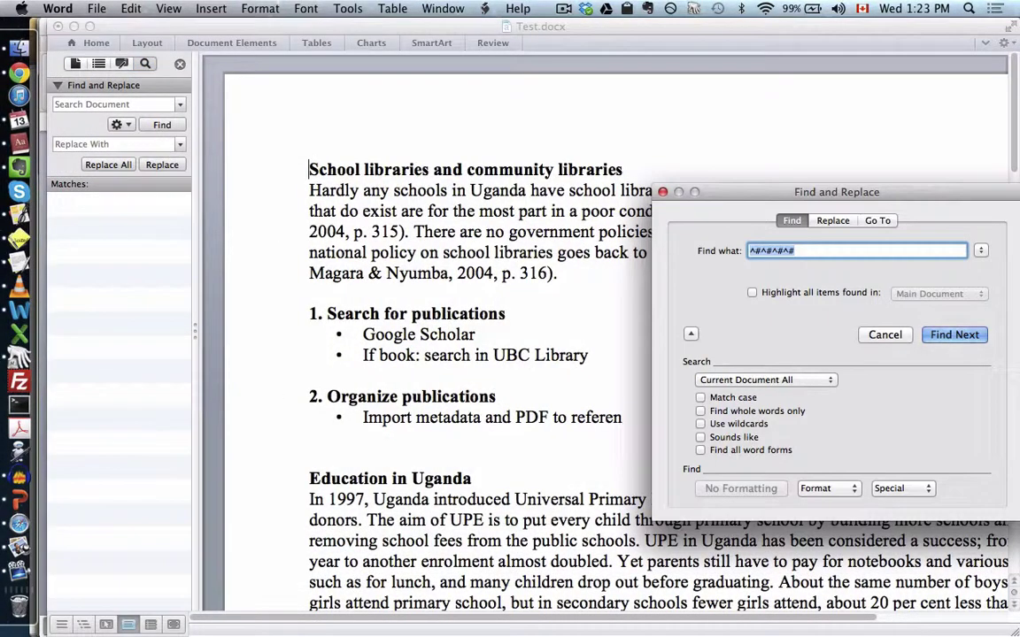
pyautogui.click(828, 487)
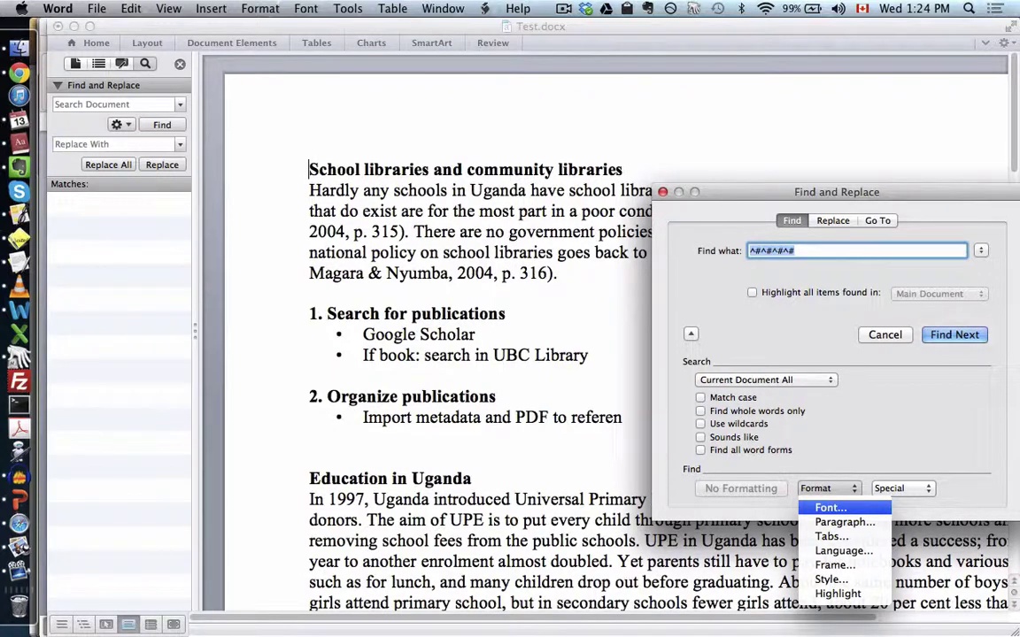
pyautogui.press('Return')
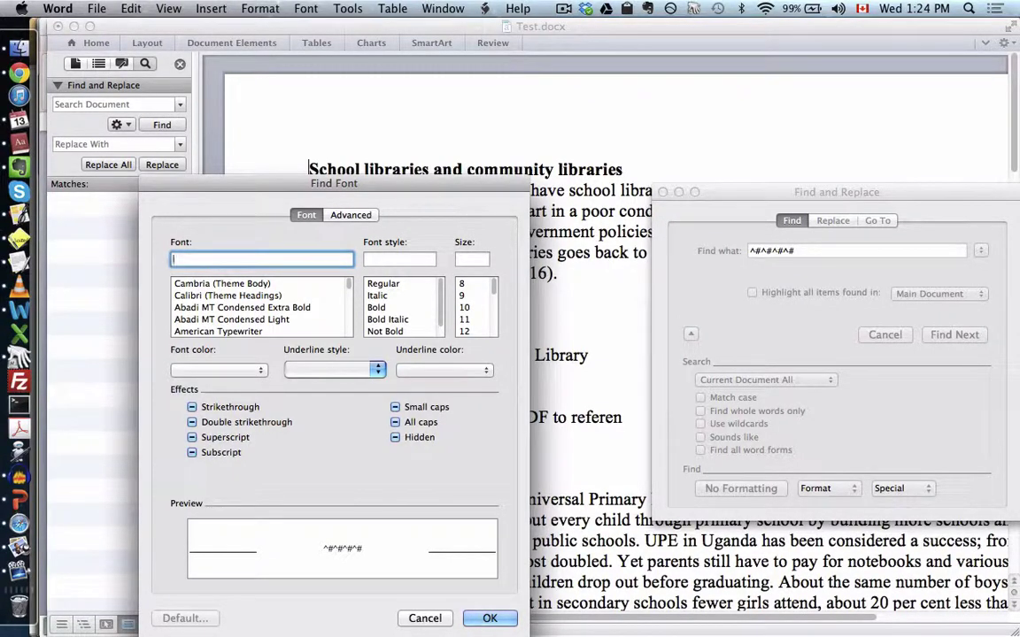
pyautogui.click(464, 307)
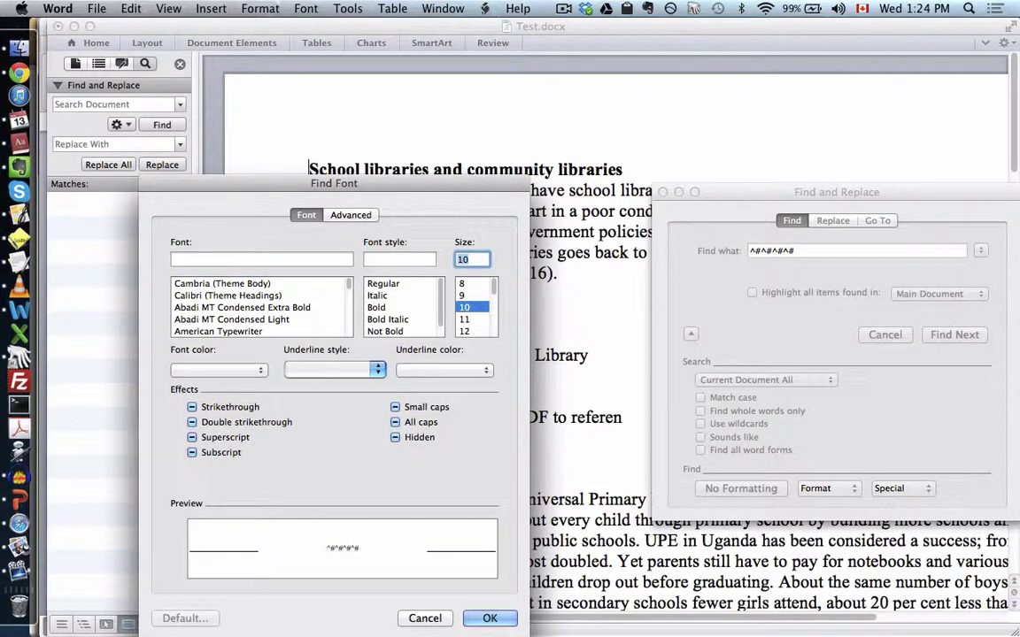
pyautogui.write('11')
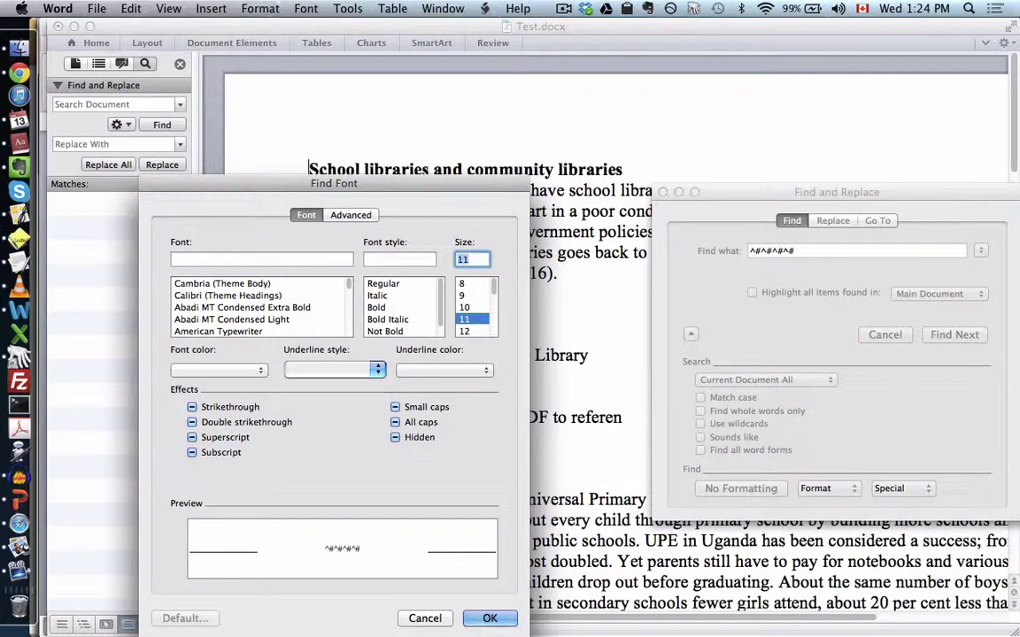
pyautogui.press('Return')
pyautogui.press('BackSpace')
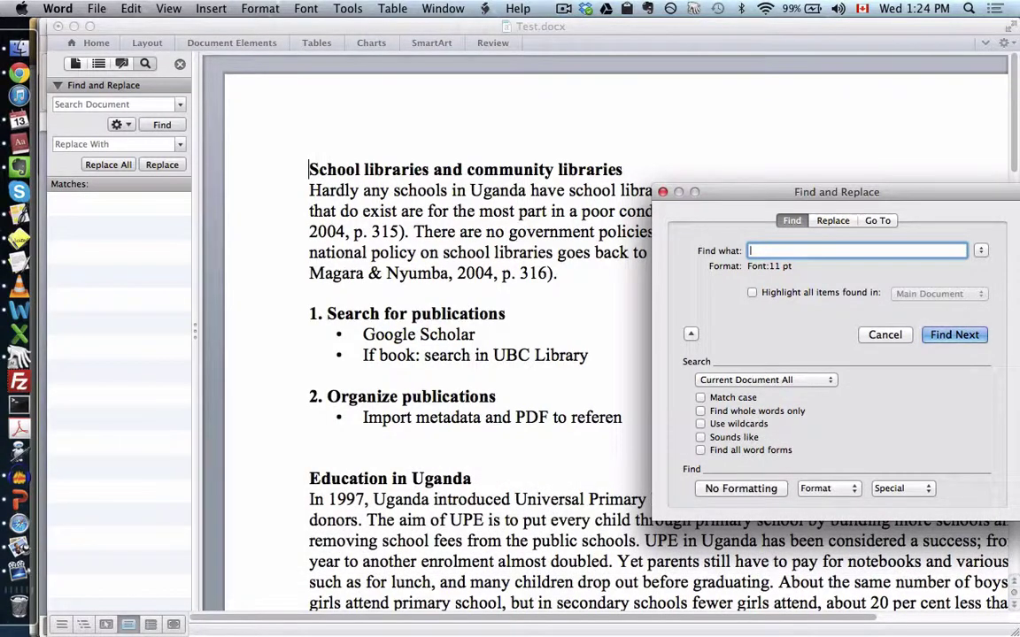
# - Switch to replacing and set the replacement format to font size 12, leaving the replacement text empty
pyautogui.press('super+shift+h')
pyautogui.press('Tab')
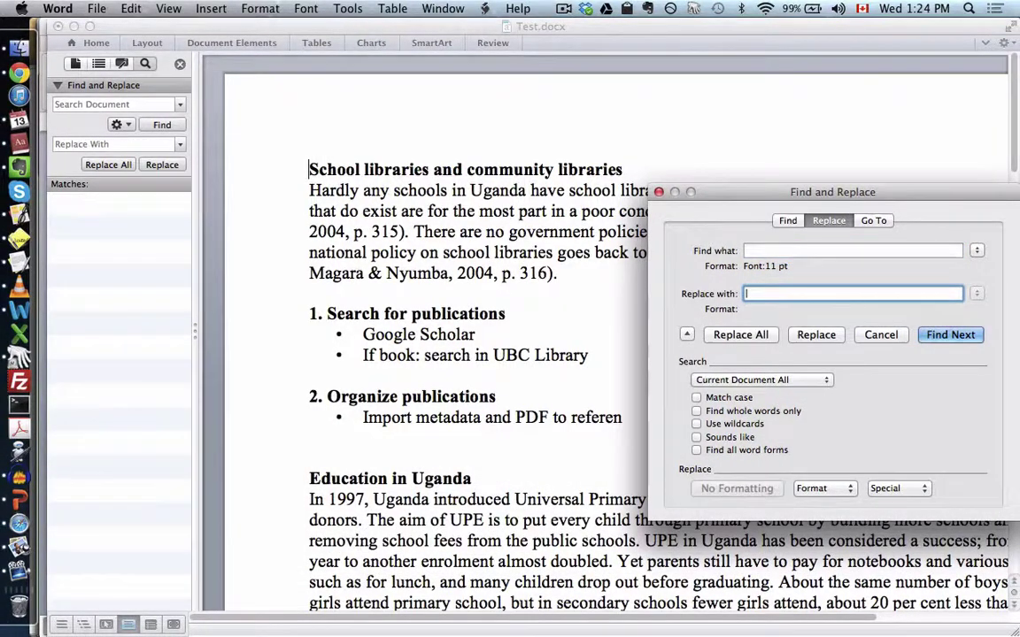
pyautogui.click(823, 488)
pyautogui.click(752, 456)
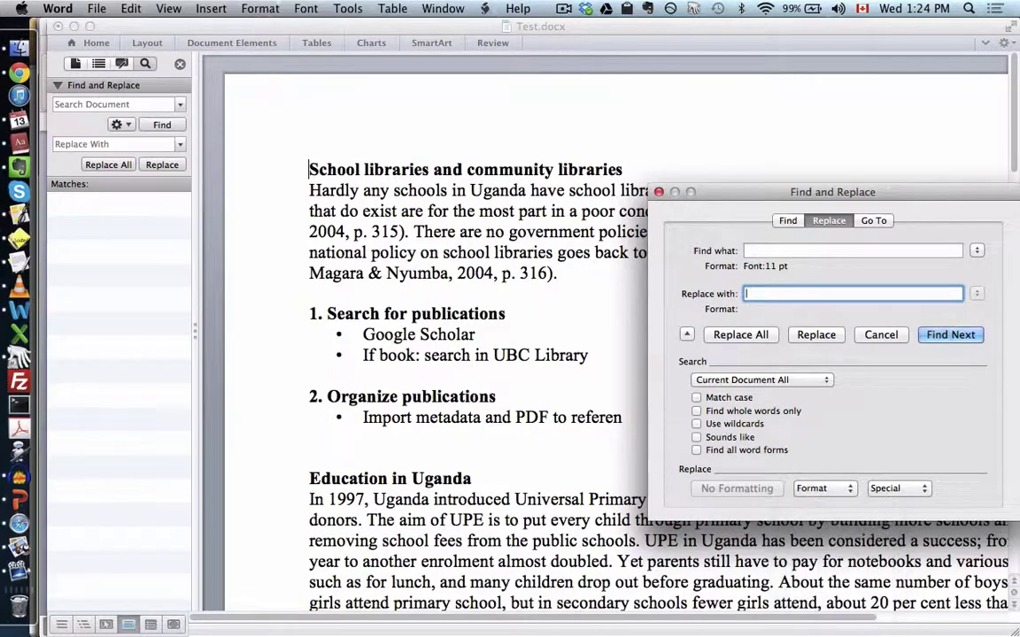
pyautogui.press('Tab')
pyautogui.press('Tab')
pyautogui.write('12')
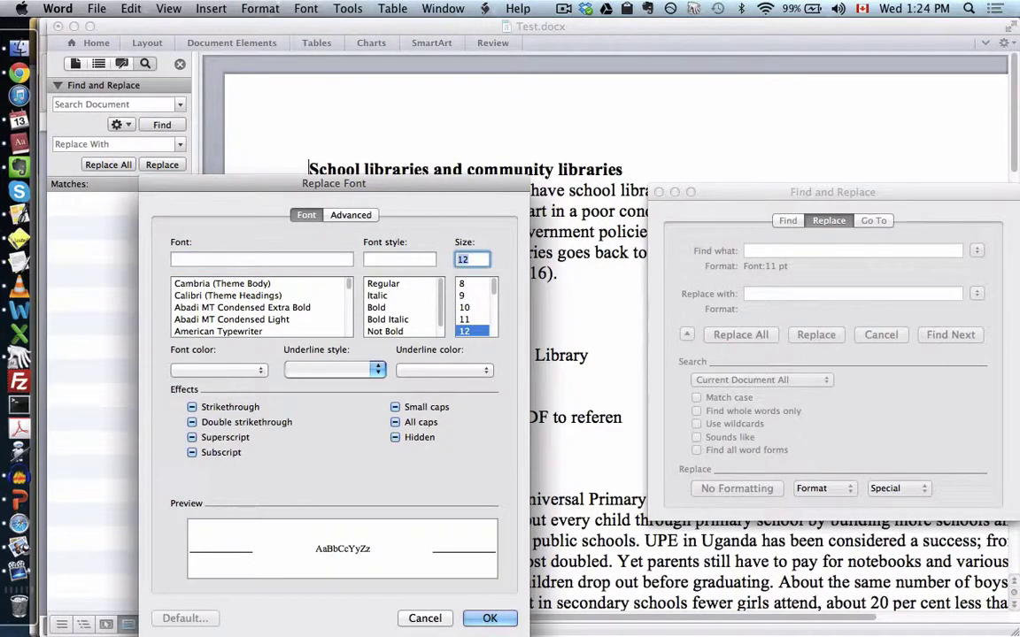
pyautogui.press('Return')
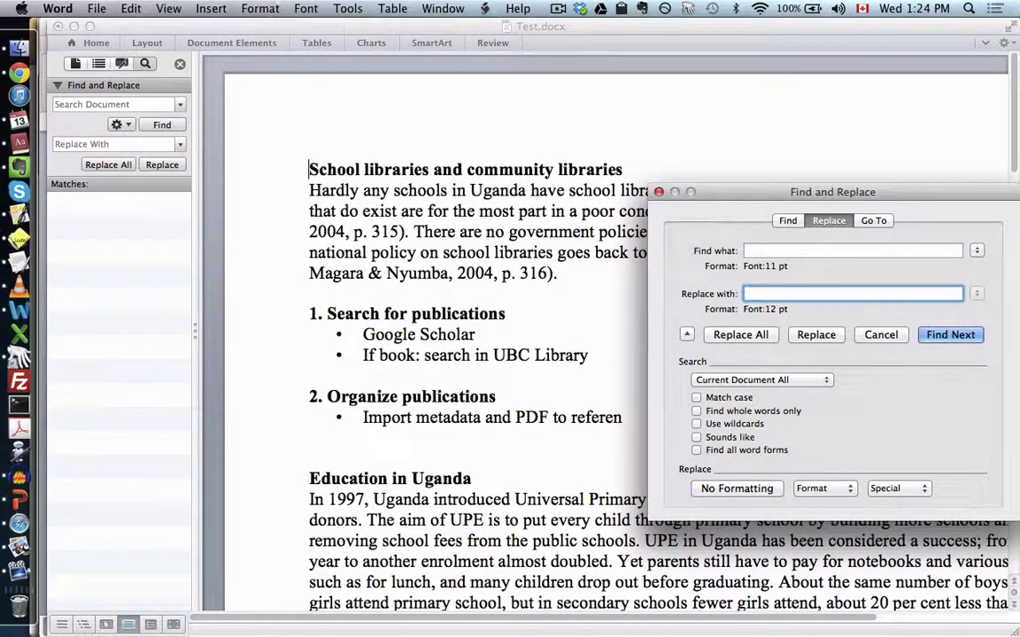
# - Set the Education in Uganda passage from after "In 1997" through "enrolment almost" to font size 11
pyautogui.press('Return')
pyautogui.press('Return')
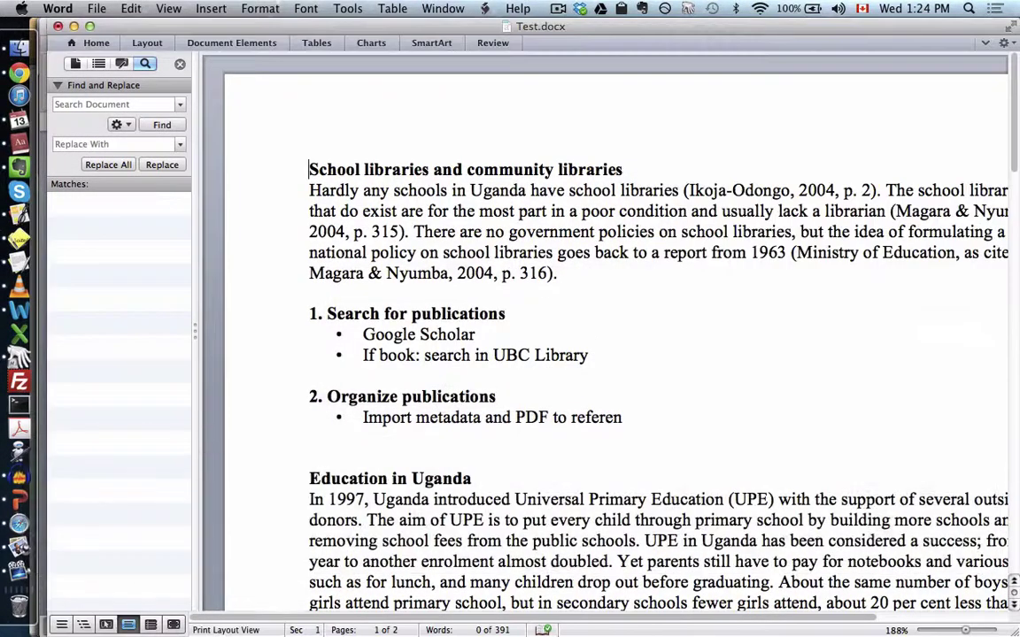
pyautogui.moveTo(373, 499); pyautogui.dragTo(531, 562)
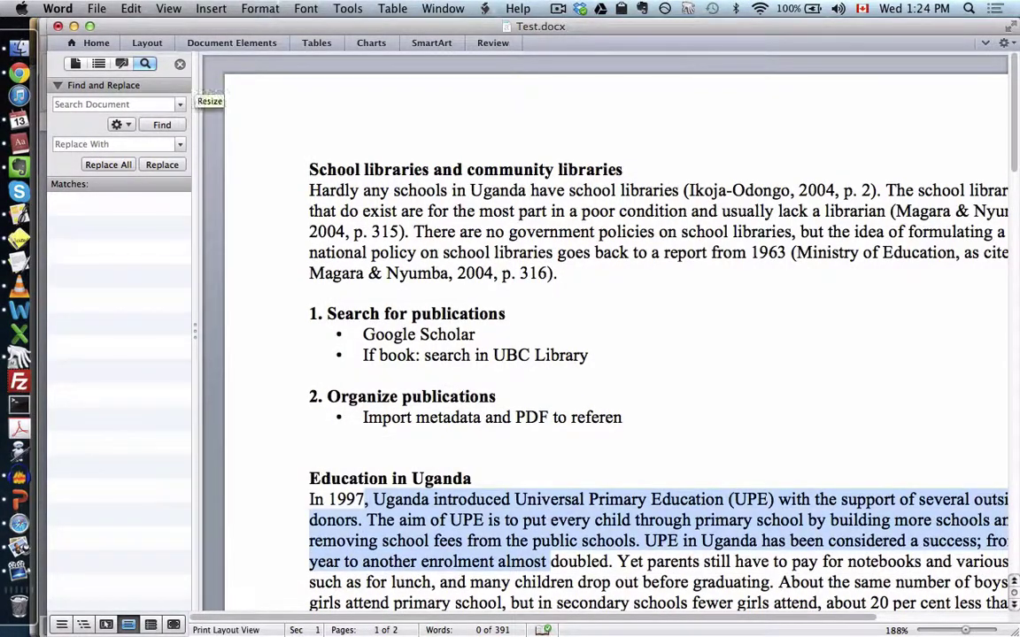
pyautogui.press('alt+super+r')
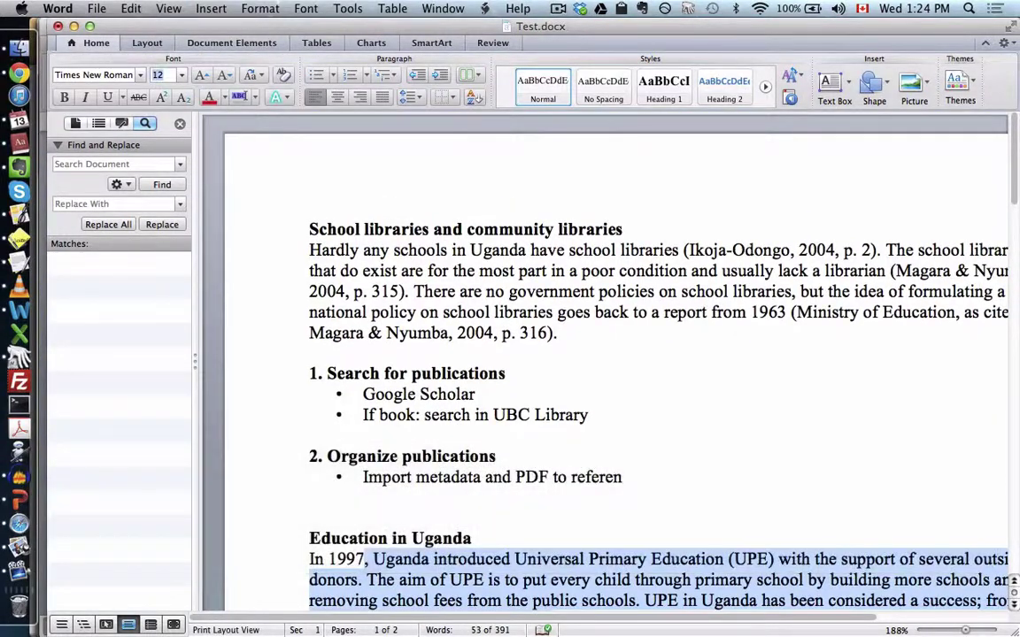
pyautogui.press('Return')
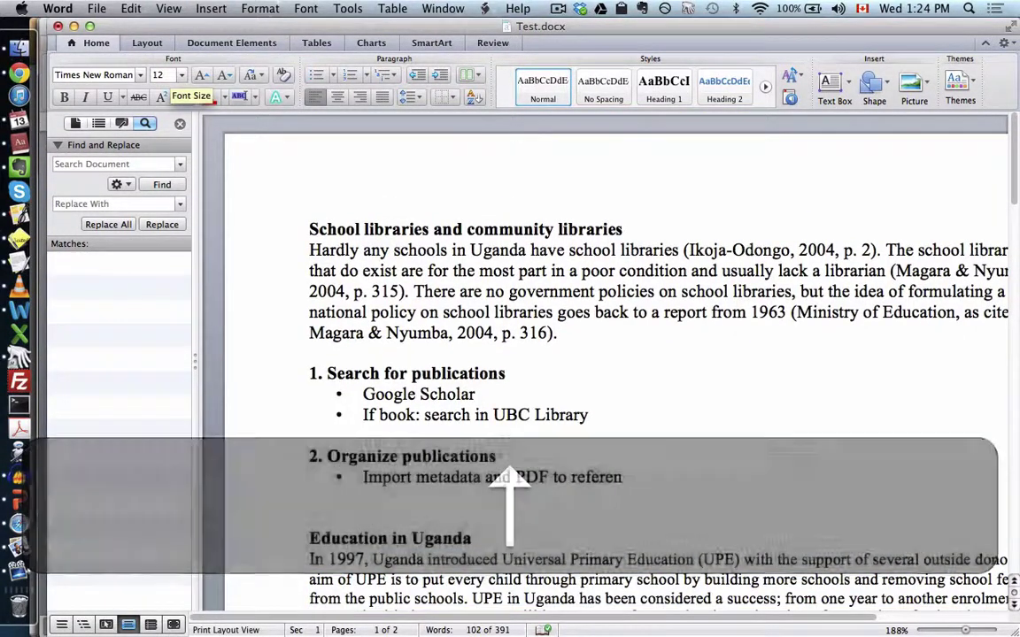
# - Find the 11 pt text, replace its formatting with 12 pt, and close Find and Replace
pyautogui.press('super+grave')
pyautogui.press('Return')
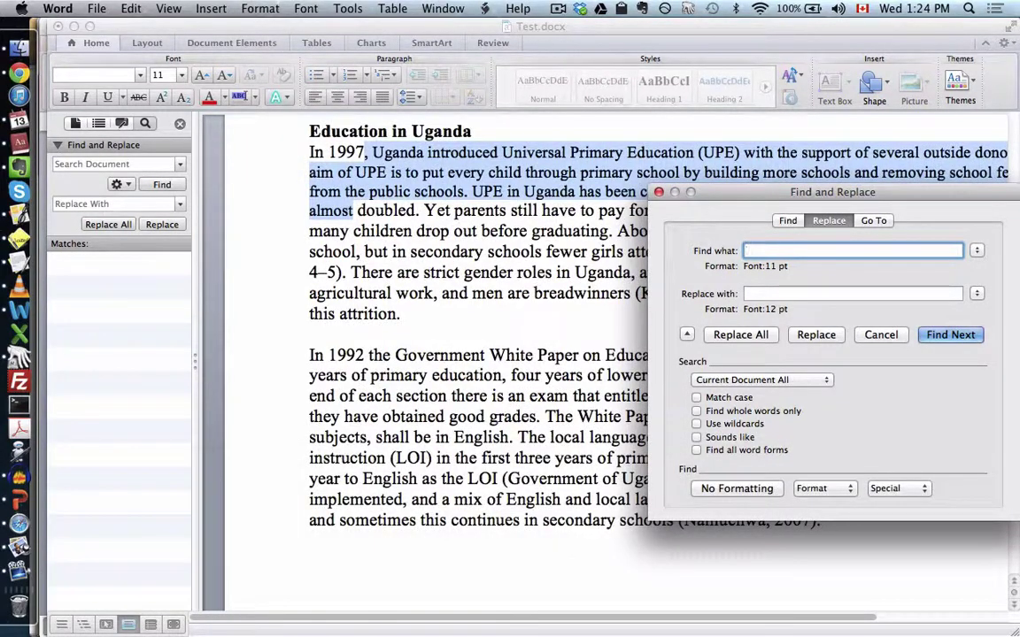
pyautogui.press('super+r')
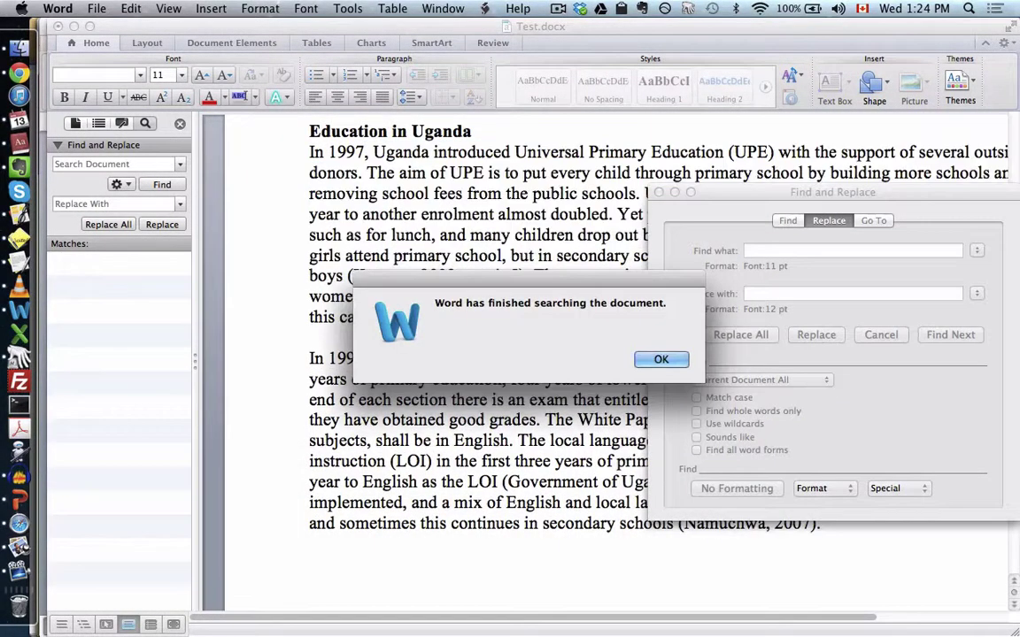
pyautogui.press('Return')
pyautogui.press('Escape')
pyautogui.scroll(5, 534, 229)
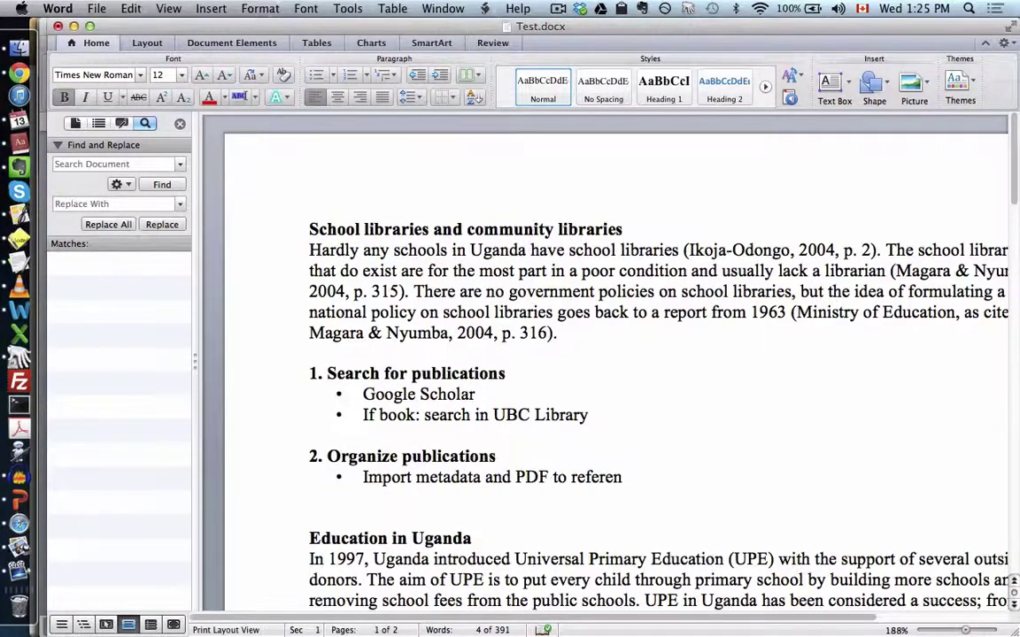
# - Show the Find and Replace slide in PowerPoint and return to Test.docx in Word
pyautogui.press('super+Tab')
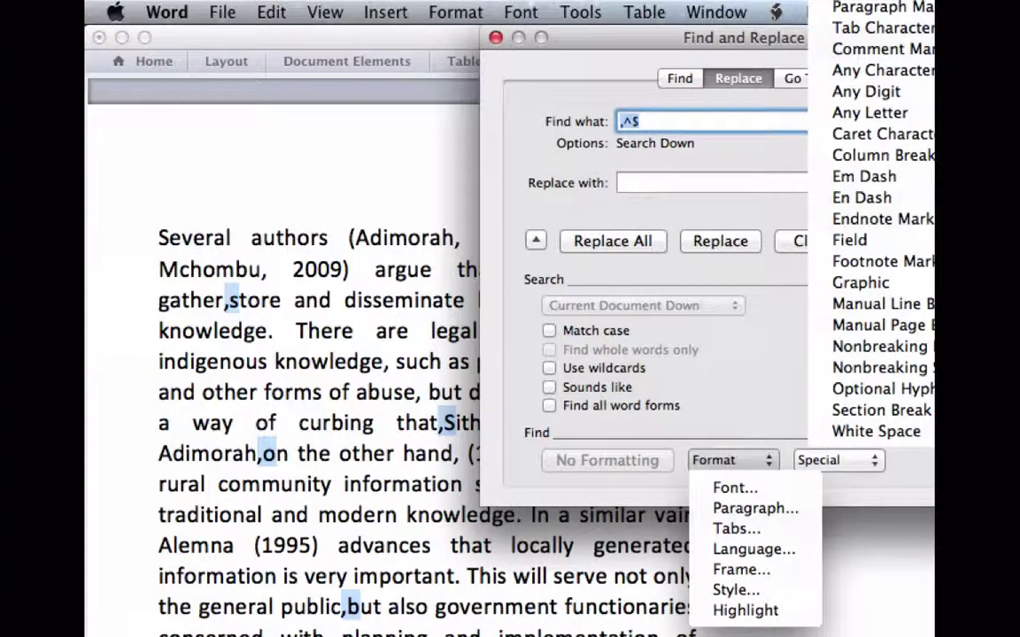
pyautogui.press('super+Tab')
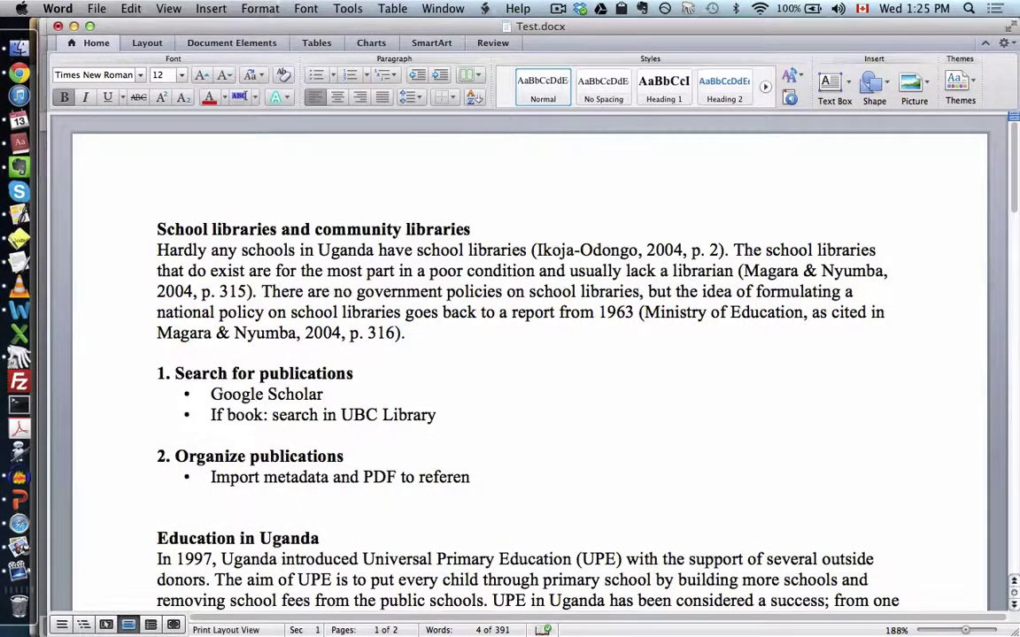
# - Examine the keyboard shortcuts listed beside Word's File, Insert, Format and Tools commands, such as Thesaurus
pyautogui.click(96, 8)
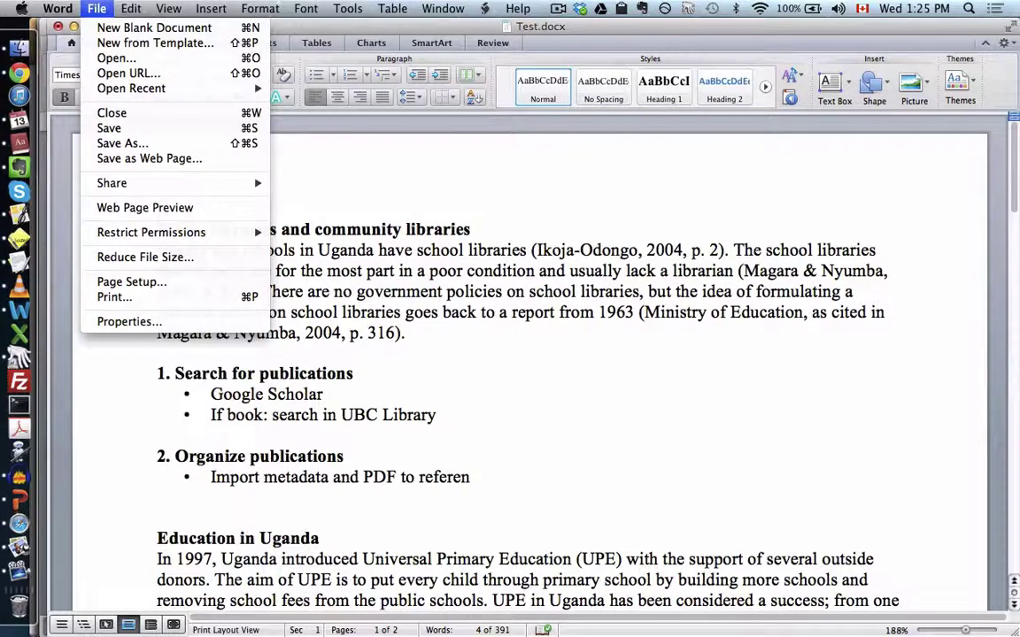
pyautogui.press('Right')
pyautogui.press('Right')
pyautogui.press('Right')
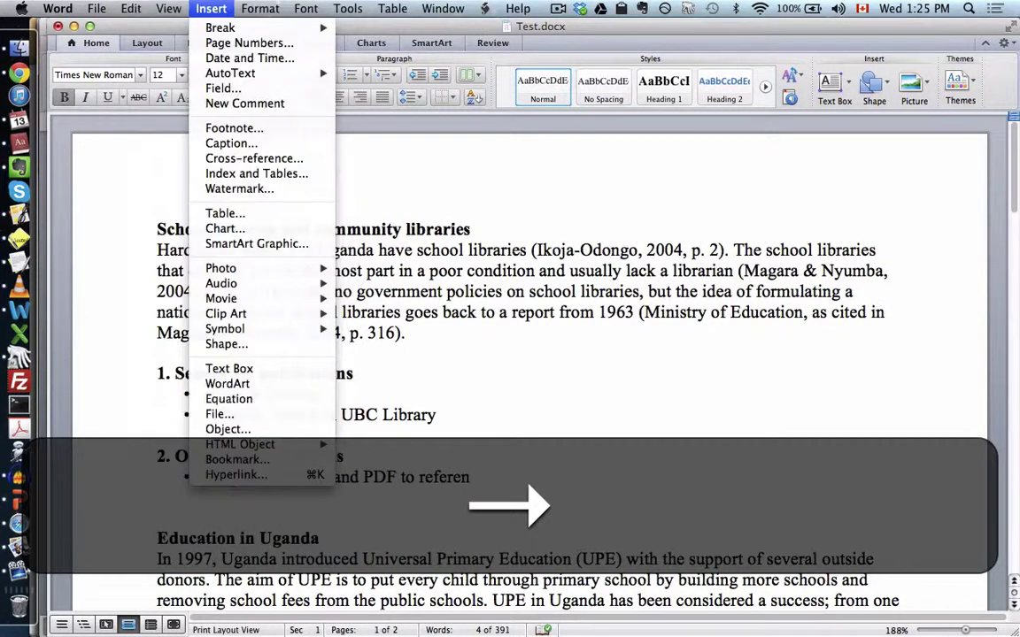
pyautogui.press('Right')
pyautogui.press('Right')
pyautogui.press('Left')
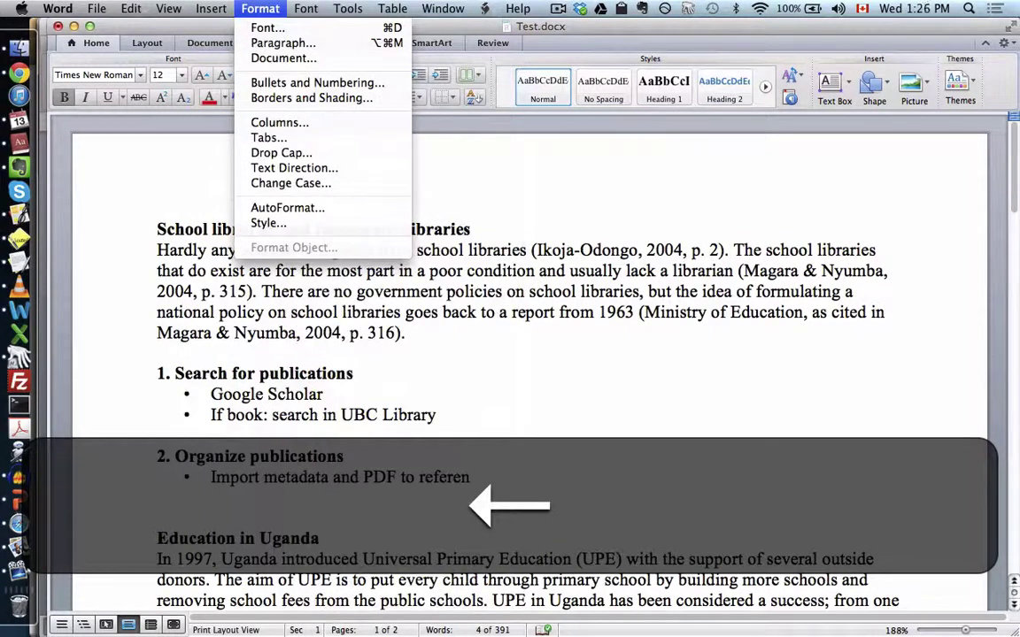
pyautogui.press('Down')
pyautogui.press('Down')
pyautogui.press('Up')
pyautogui.press('Right')
pyautogui.press('Right')
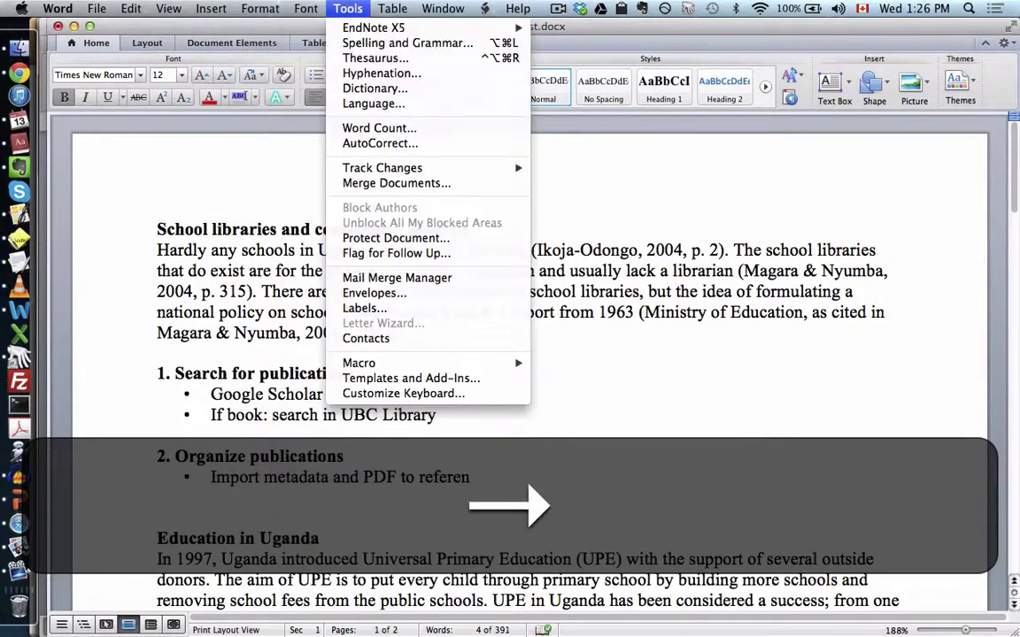
pyautogui.press('Right')
pyautogui.press('Left')
pyautogui.press('Down')
pyautogui.press('Down')
pyautogui.press('Down')
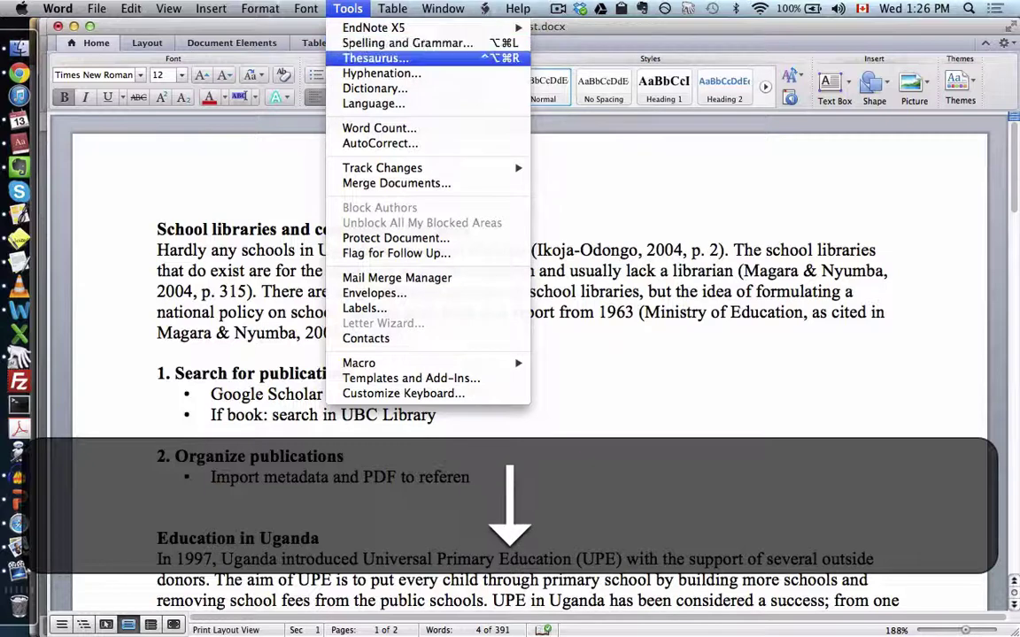
pyautogui.press('Up')
pyautogui.press('Escape')
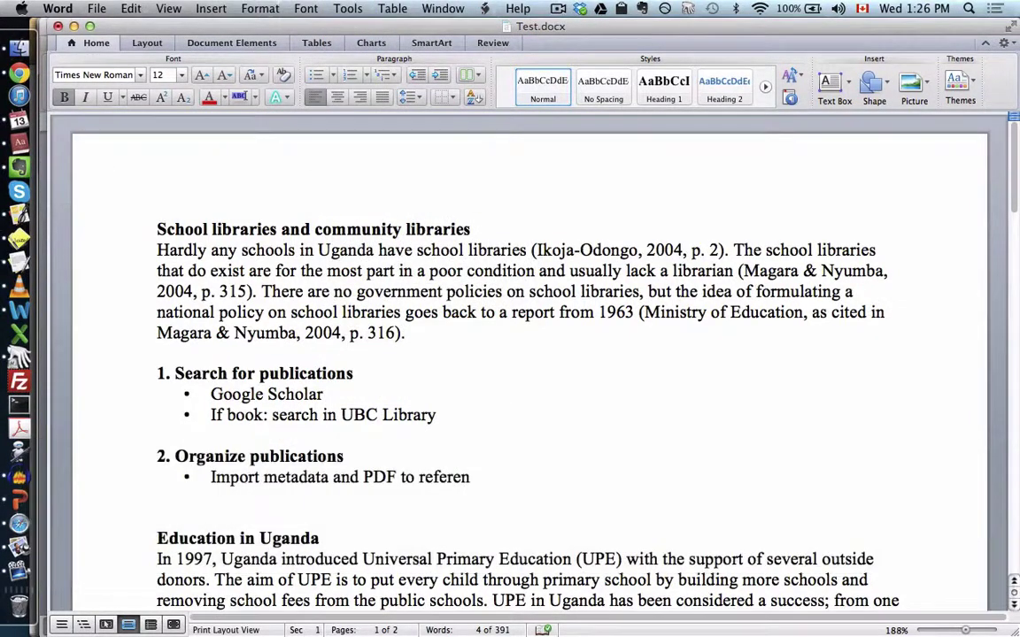
# - Switch to Chrome, search for "shortcuts word" in a new tab, and open the Microsoft Support article on Word keyboard shortcuts
pyautogui.click(354, 374)
pyautogui.press('super+Tab')
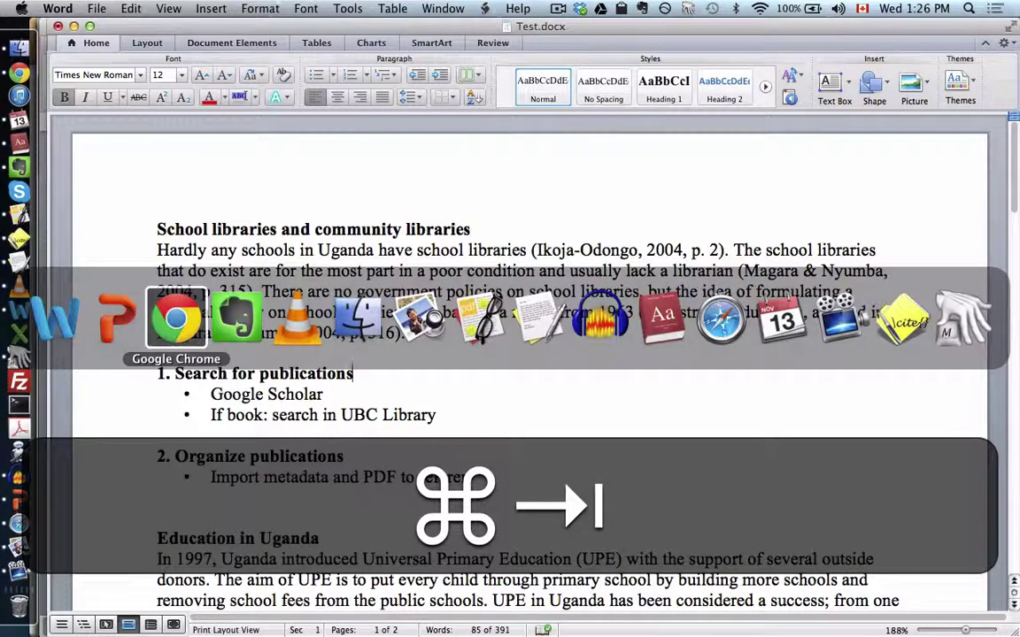
pyautogui.press('super+t')
pyautogui.write('s')
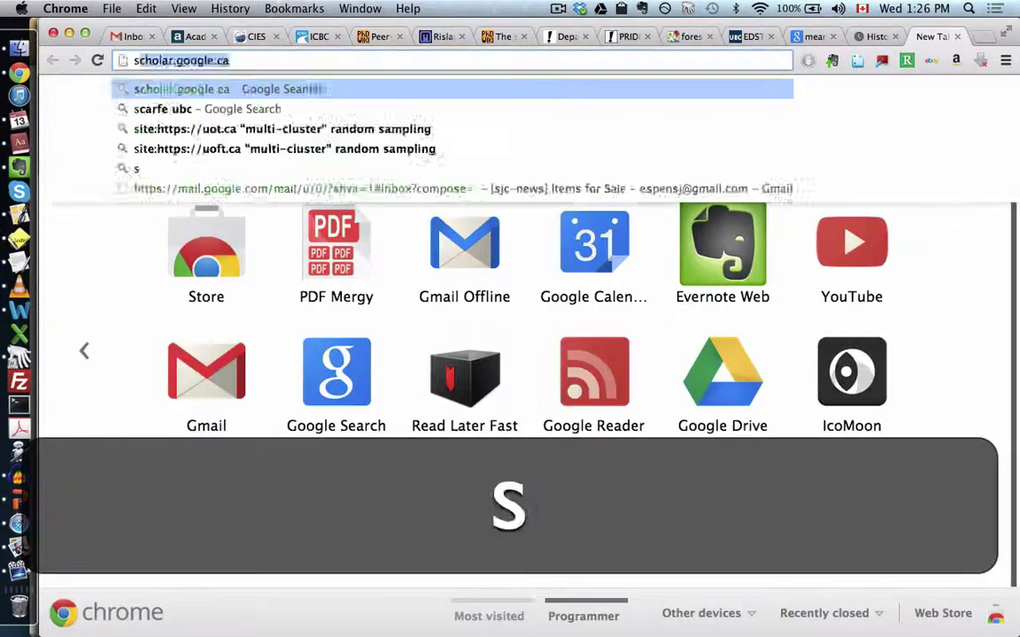
pyautogui.write('hortcuts ')
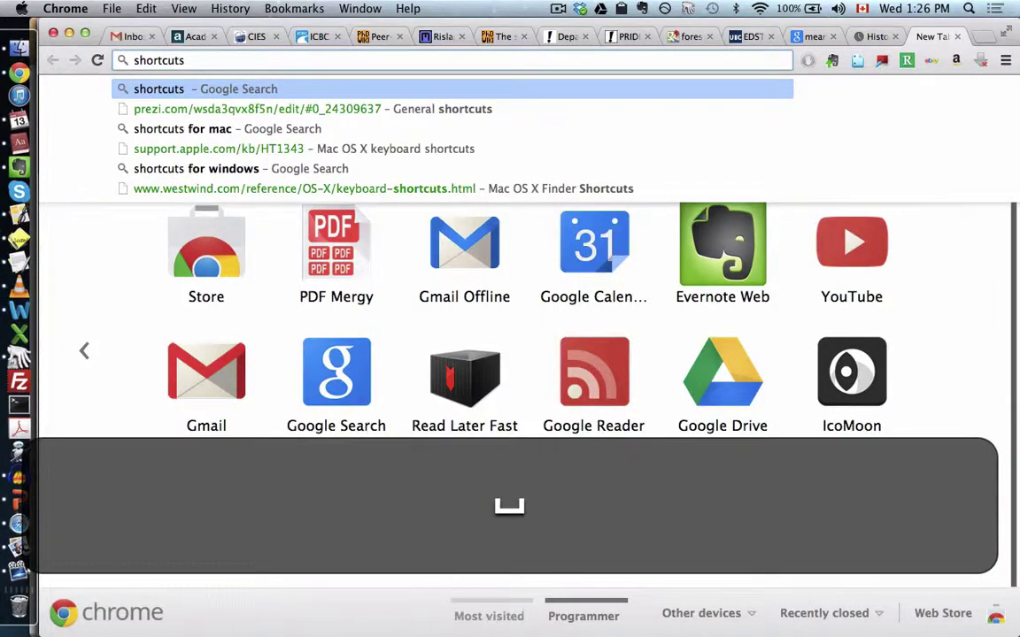
pyautogui.write('word')
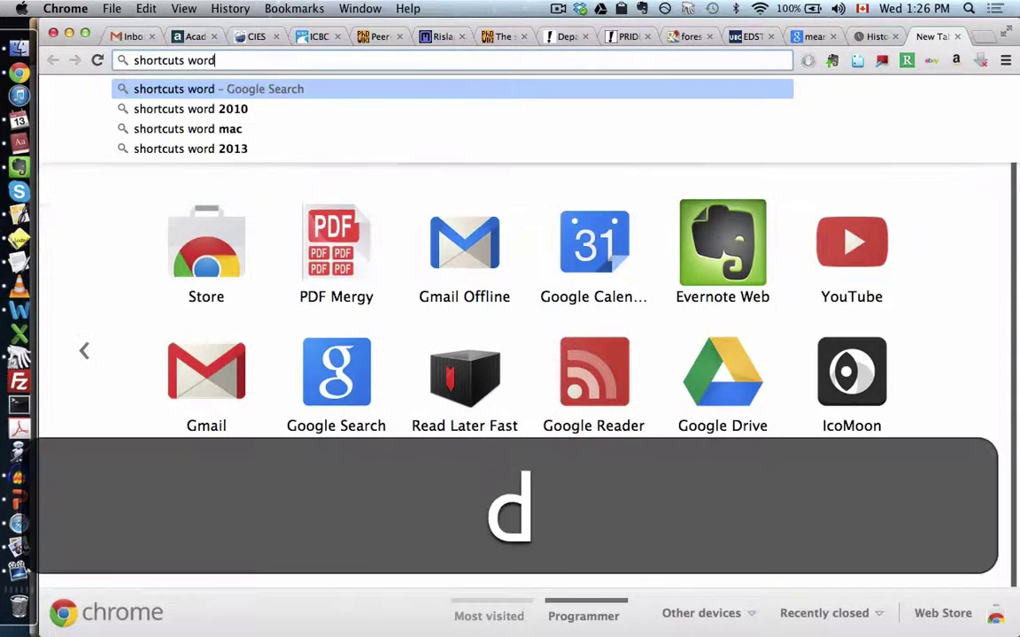
pyautogui.press('Return')
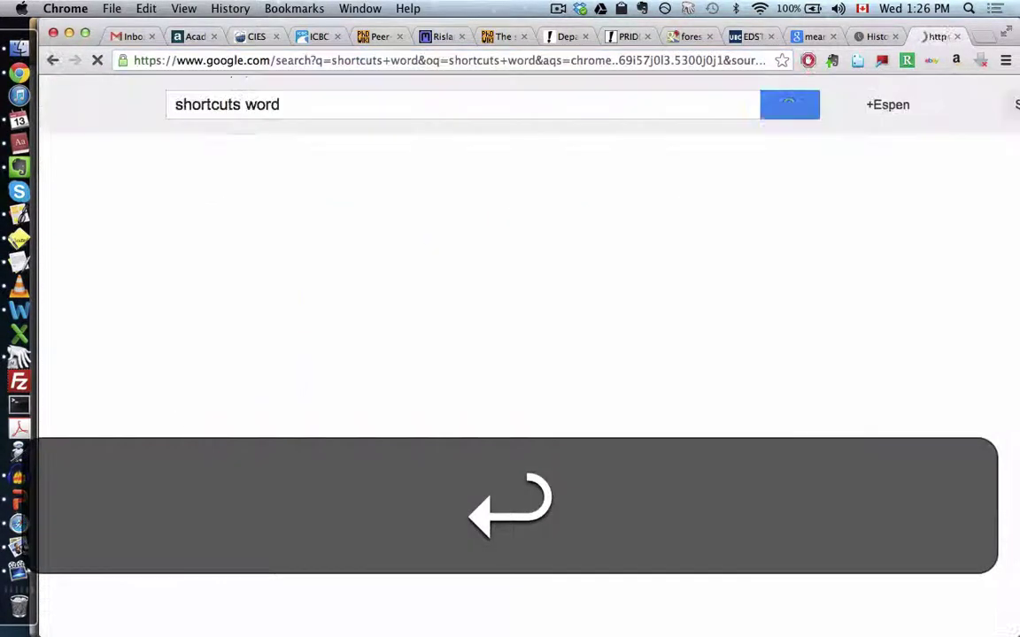
pyautogui.click(292, 256)
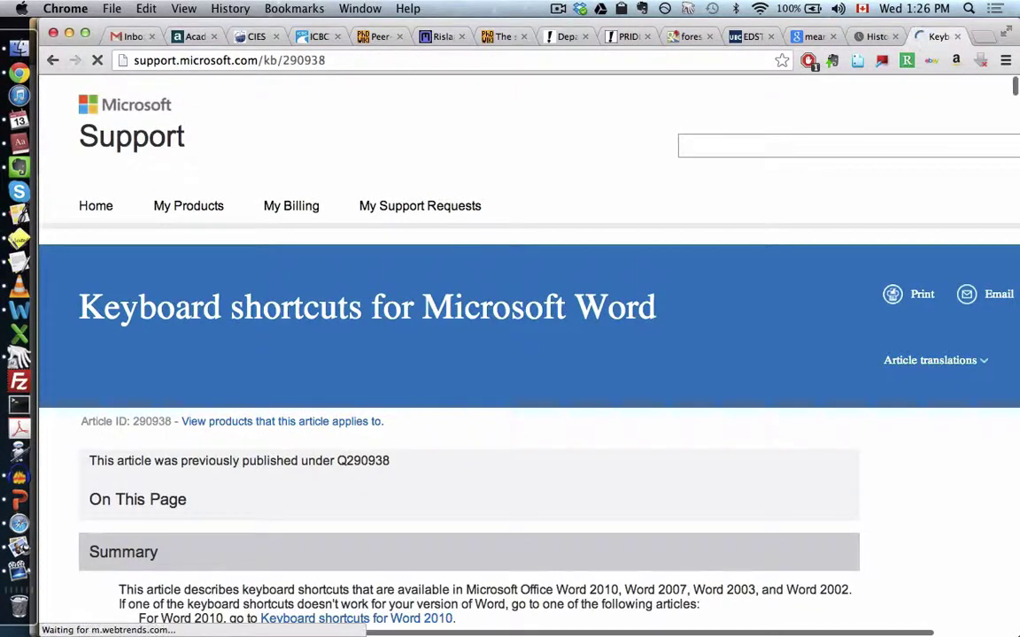
# - Skim the shortcuts article, go back to the search results and return to it, dismissing the survey invitation
pyautogui.scroll(-15, 510, 354)
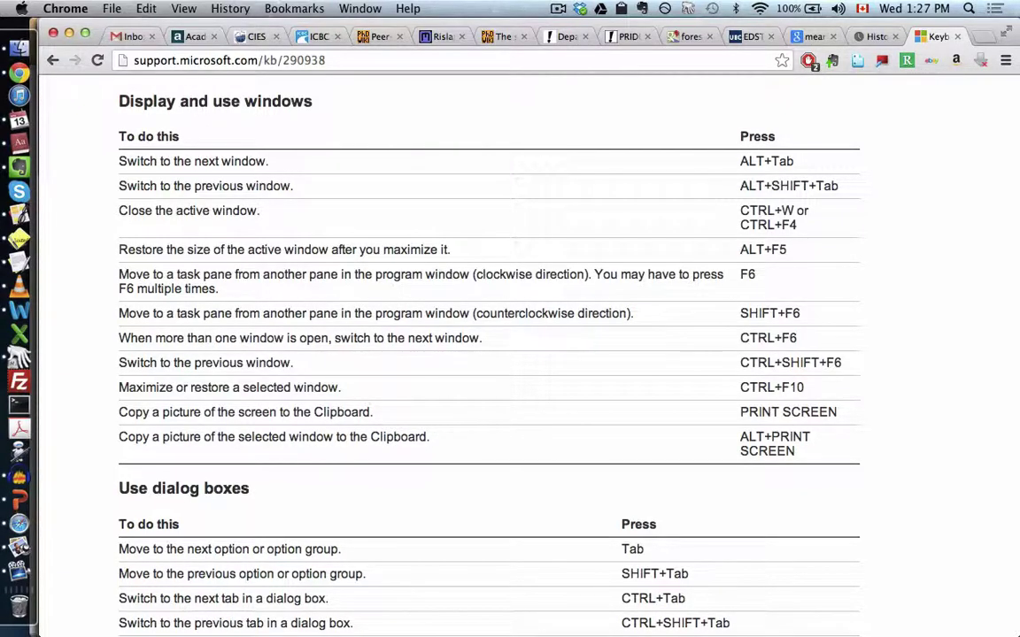
pyautogui.press('super+Left')
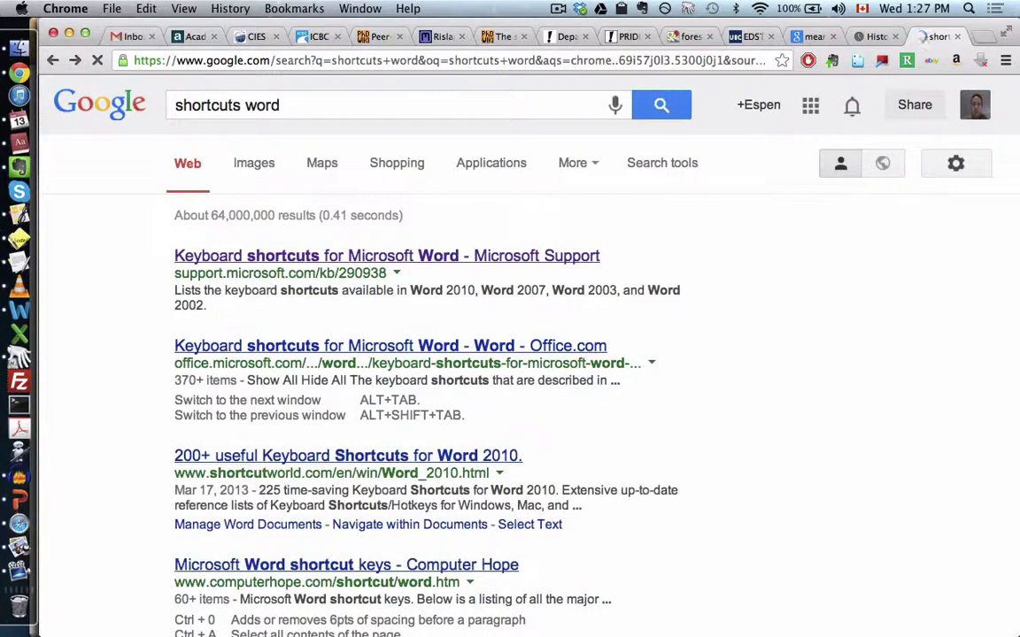
pyautogui.press('super+Right')
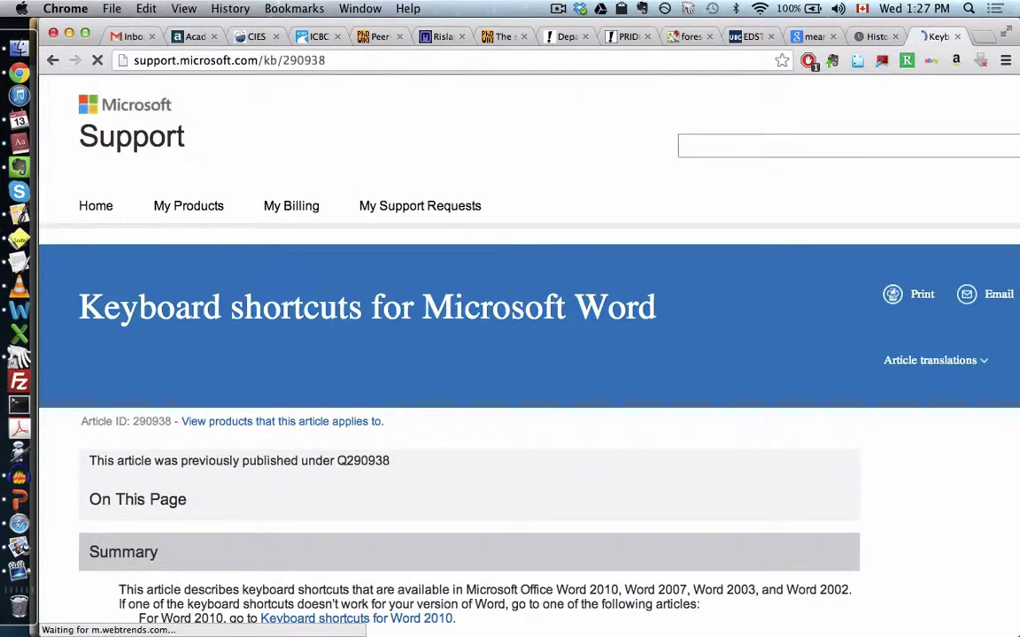
pyautogui.press('space')
pyautogui.press('space')
pyautogui.press('space')
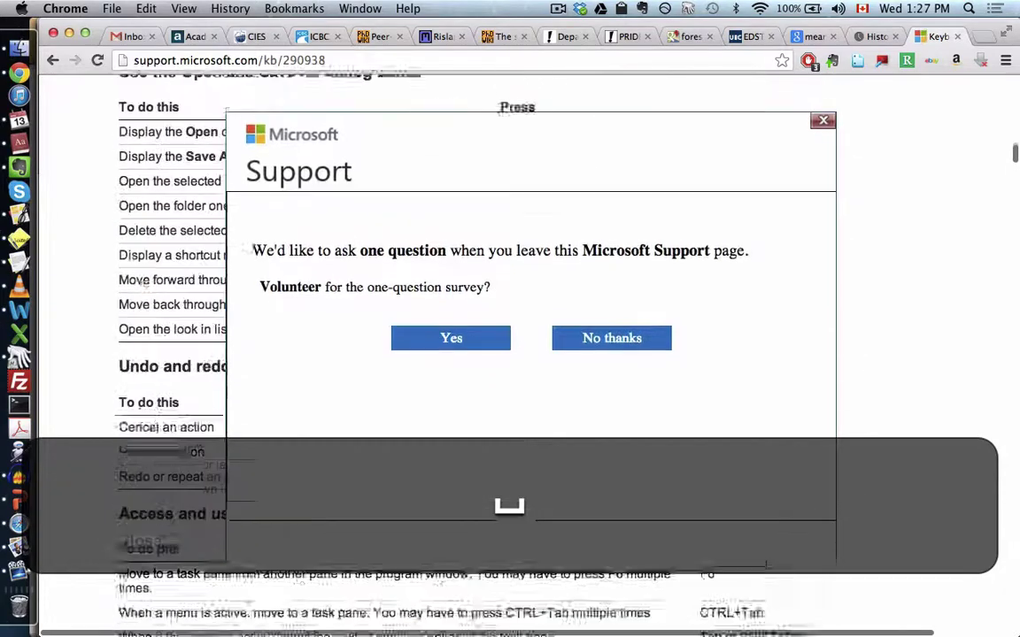
pyautogui.press('Escape')
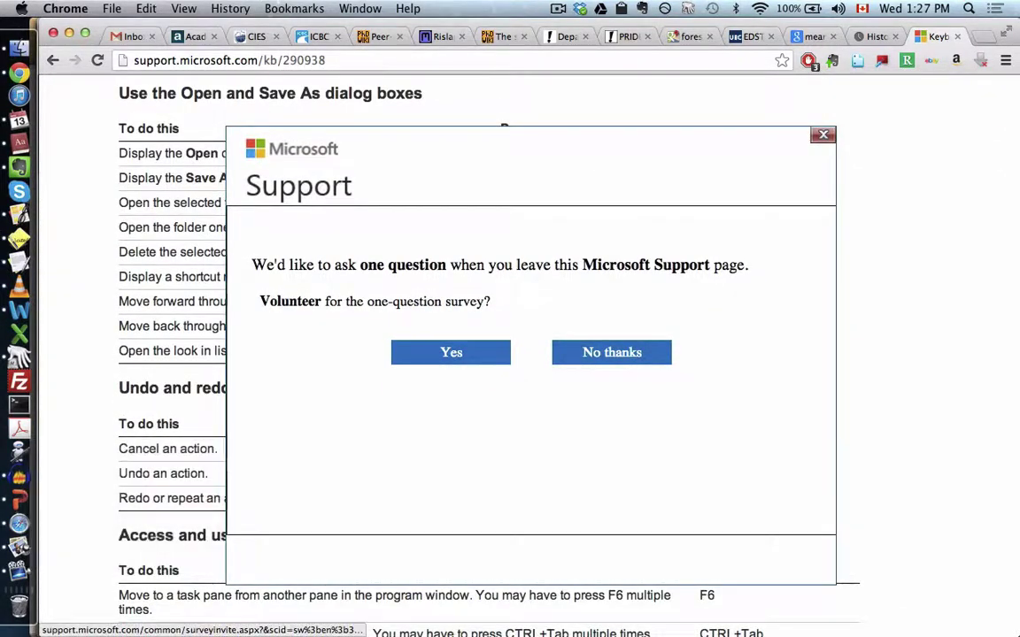
# - Examine the article's shortcut tables, including windows, dialog boxes, Ribbon navigation and the Quick reference for Microsoft Word
pyautogui.scroll(5, 510, 354)
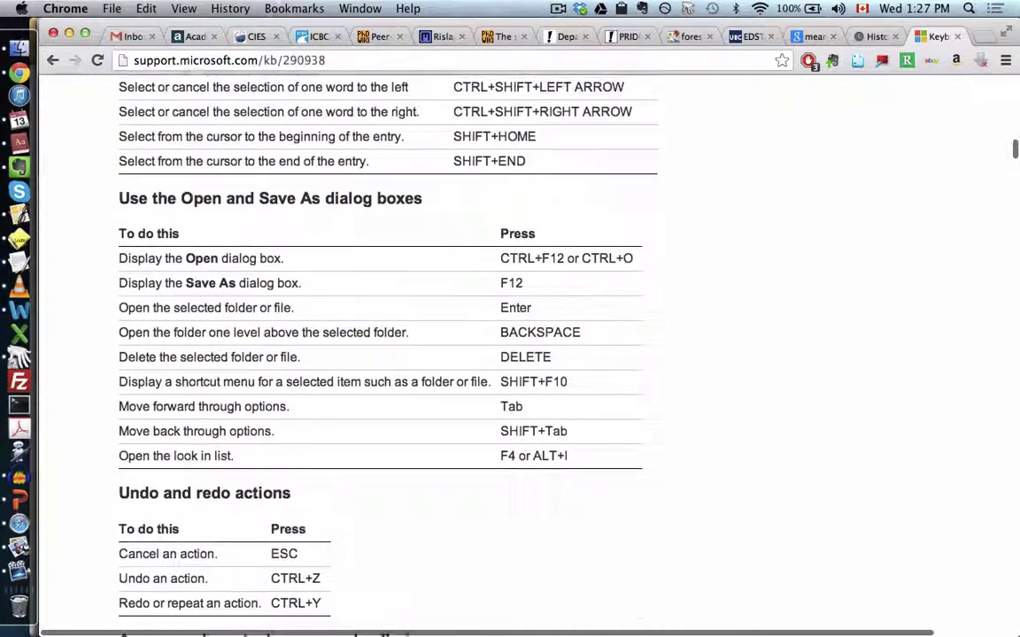
pyautogui.scroll(10, 510, 354)
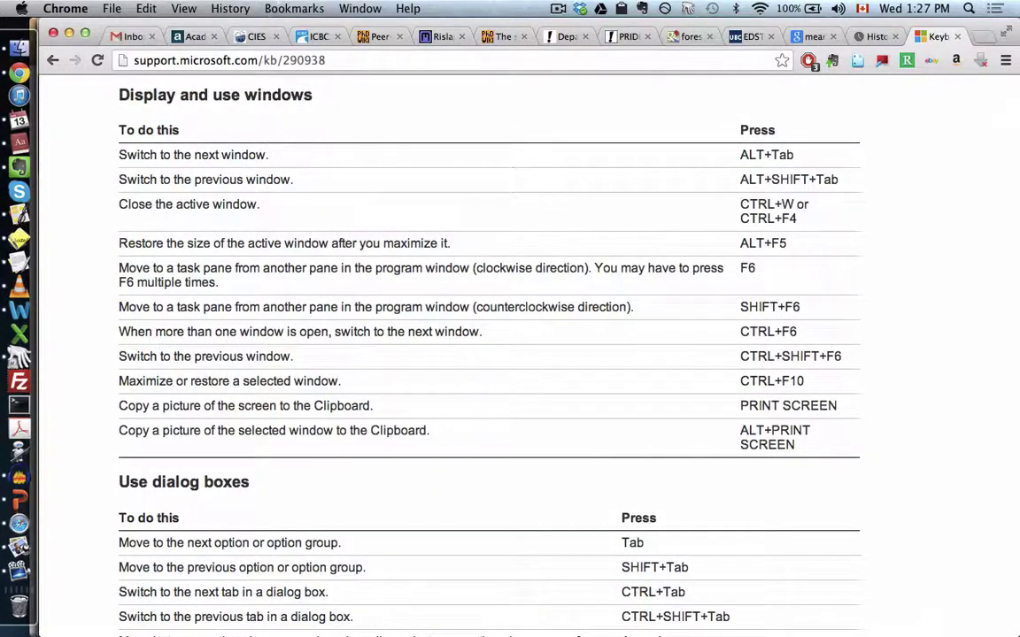
pyautogui.scroll(4, 510, 354)
pyautogui.scroll(-20, 510, 354)
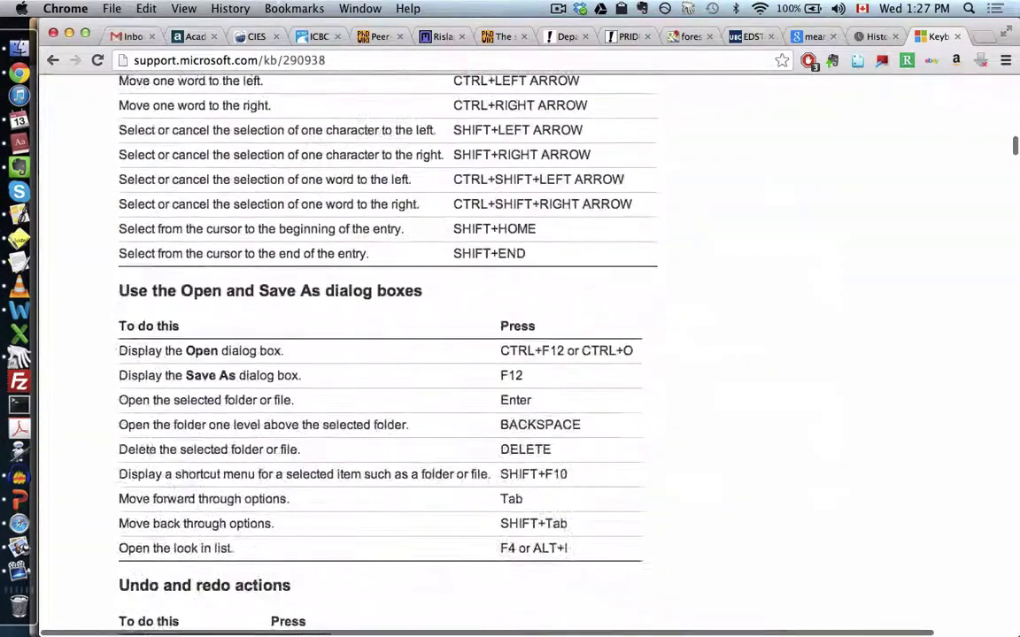
pyautogui.scroll(-20, 509, 354)
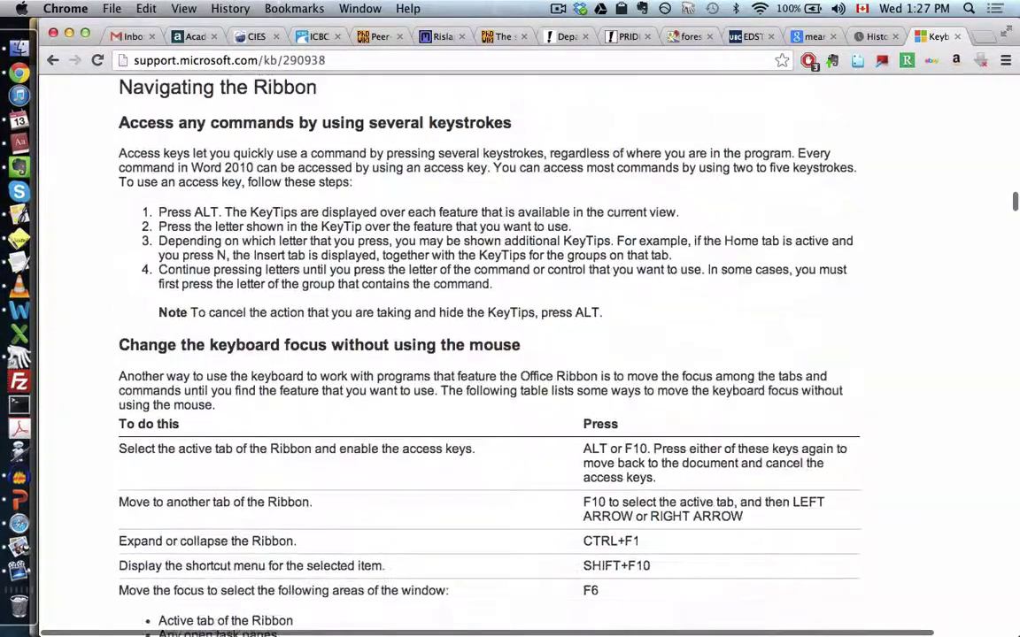
pyautogui.scroll(-8, 510, 354)
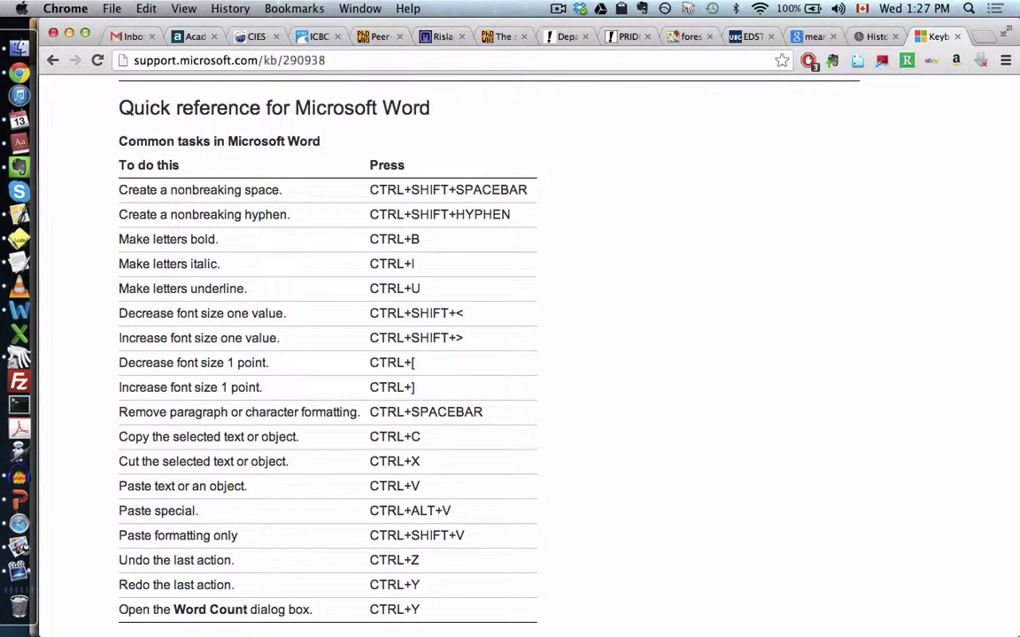
pyautogui.scroll(-3, 510, 354)
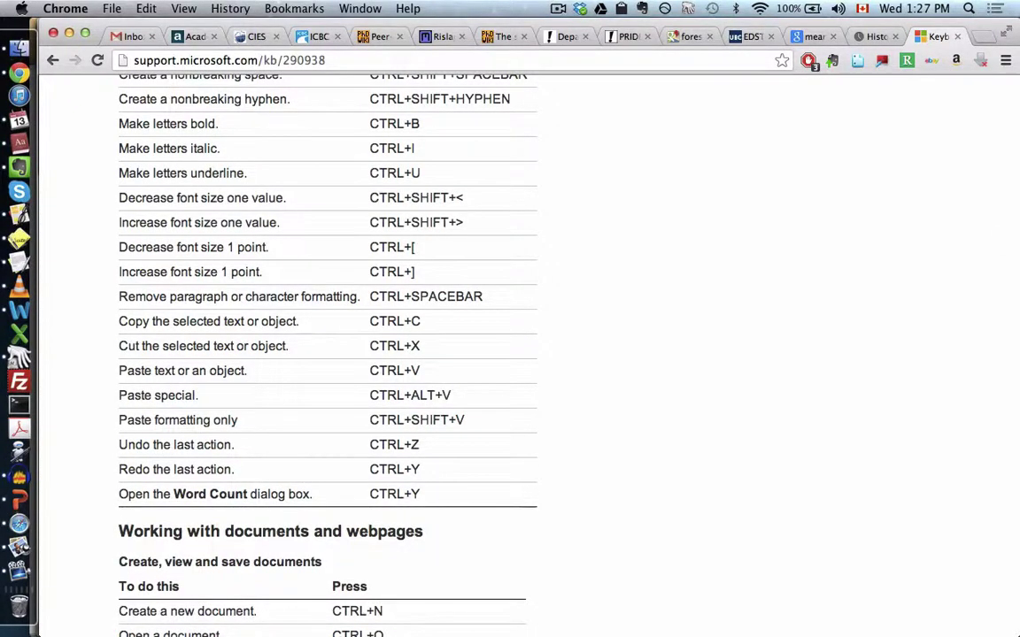
pyautogui.scroll(5, 510, 354)
pyautogui.scroll(-15, 510, 354)
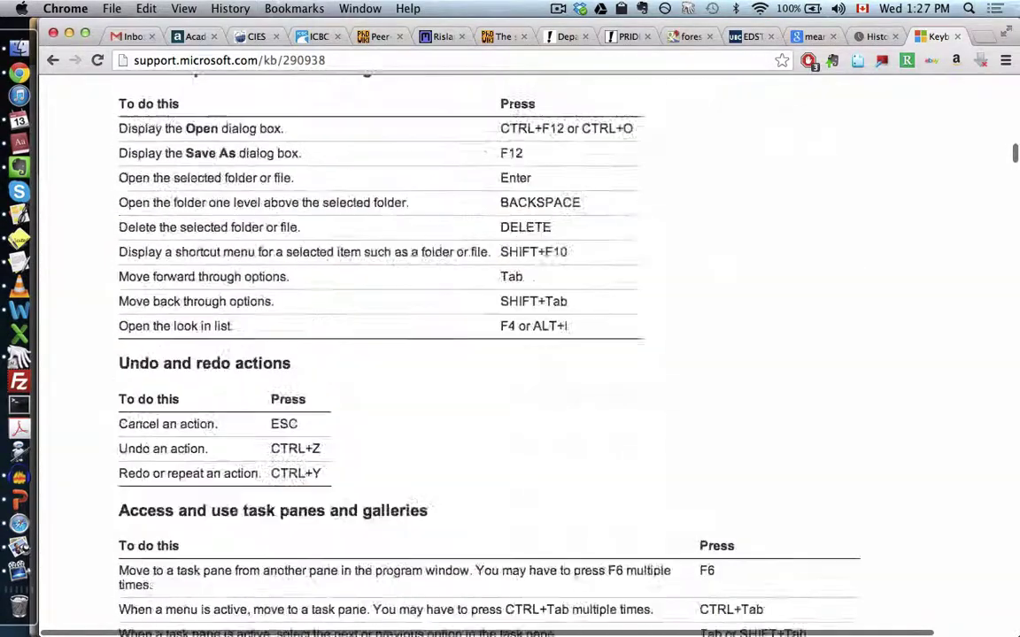
pyautogui.scroll(5, 509, 354)
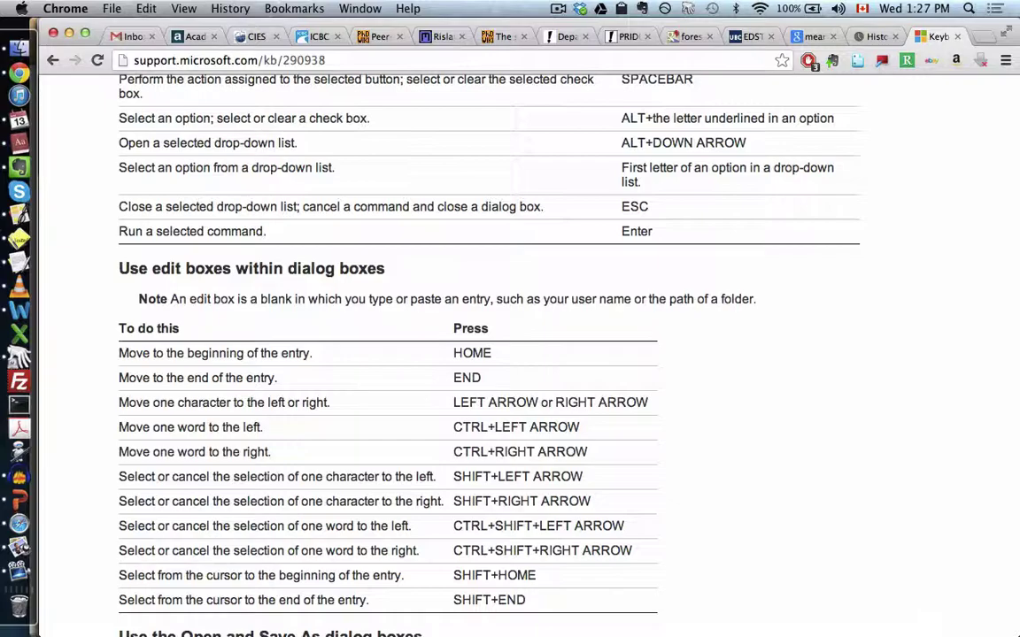
pyautogui.scroll(15, 510, 354)
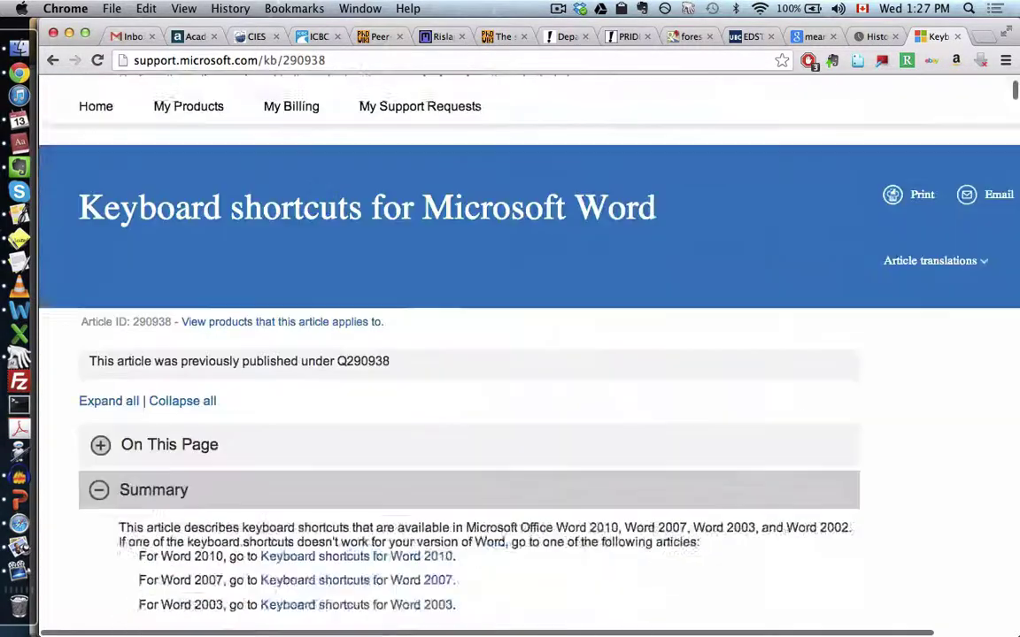
# - Show the "MS Word program features (2)" slide in PowerPoint and return to Test.docx in Word
pyautogui.press('super+Tab')
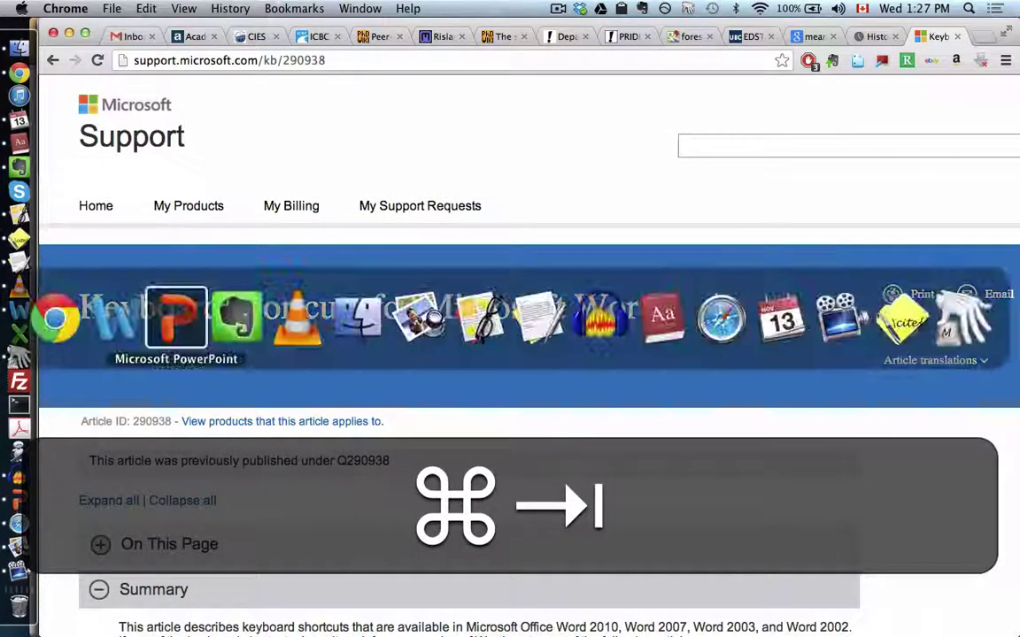
pyautogui.press('Down')
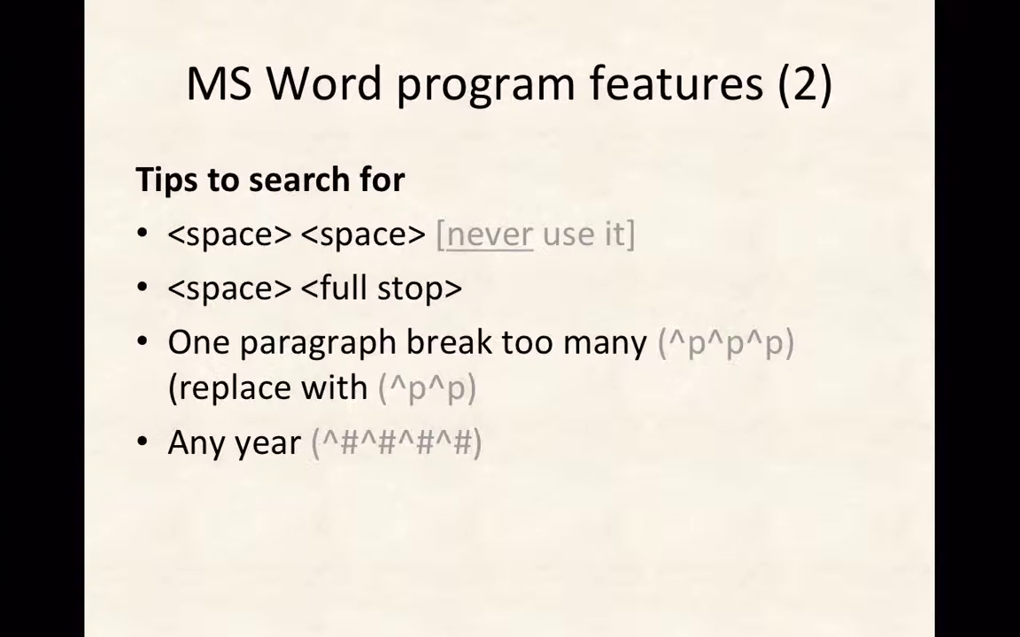
pyautogui.press('super+Tab')
pyautogui.press('super+Tab')
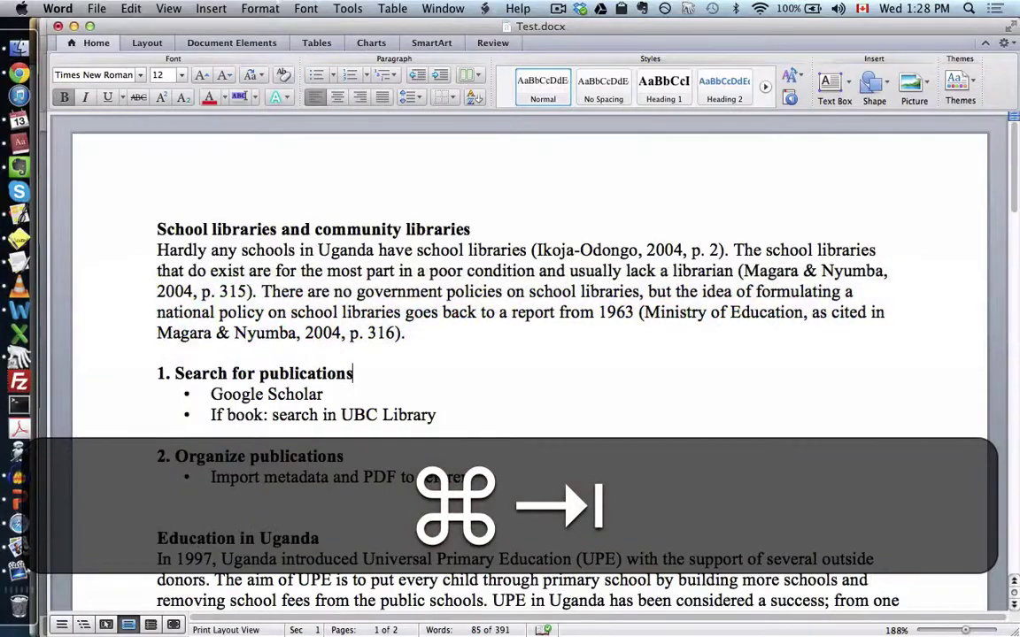
# - Search Test.docx for the surname of the first author in the 2004, p. 315 citation, step through the matches, and close Find and Replace
pyautogui.press('shift+super+h')
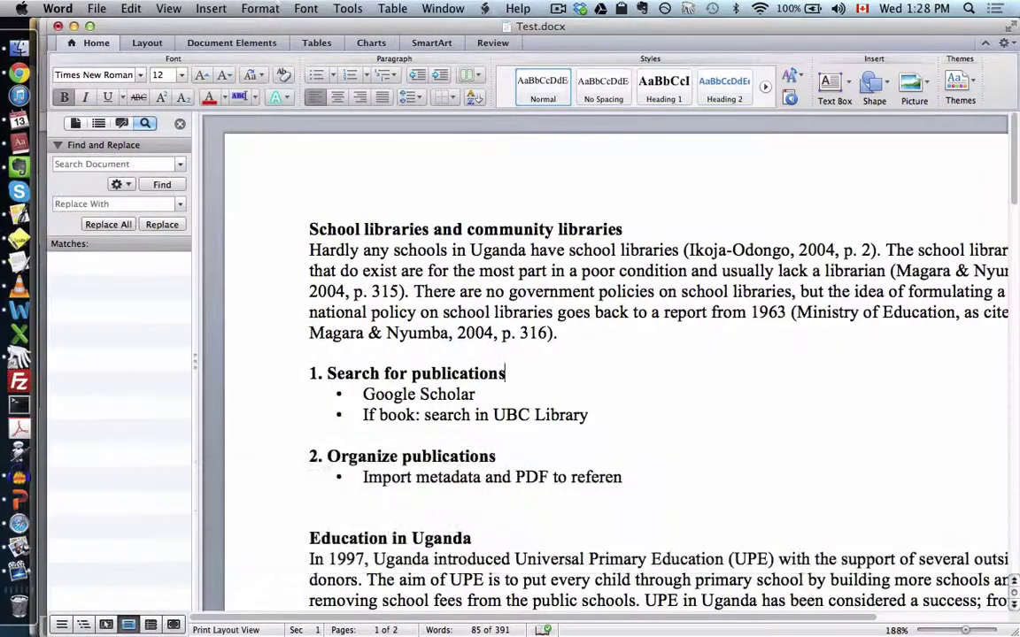
pyautogui.write('magara')
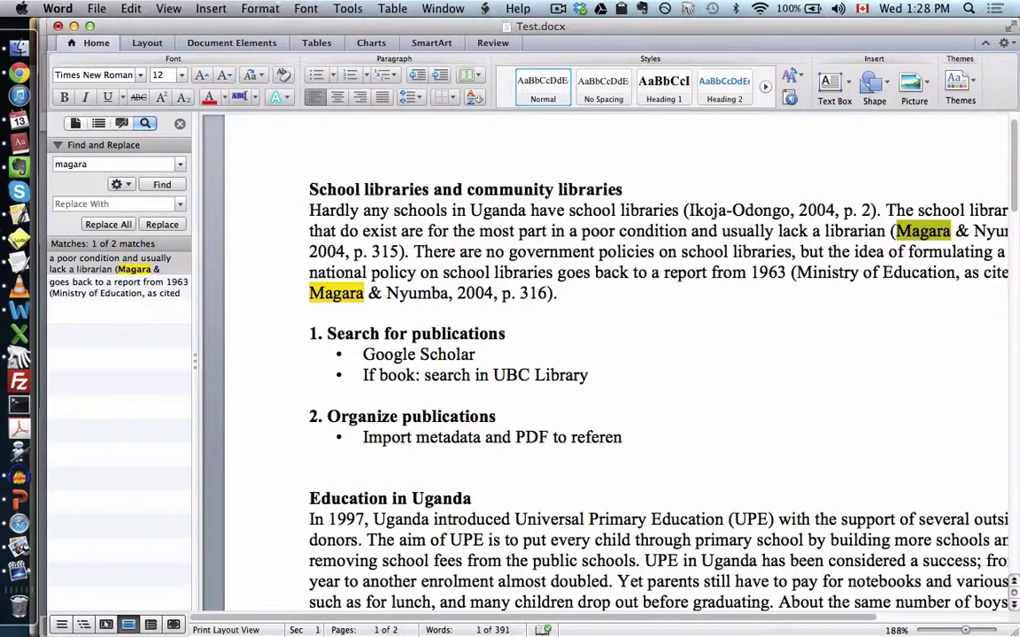
pyautogui.click(162, 185)
pyautogui.press('Up')
pyautogui.press('Down')
pyautogui.press('Up')
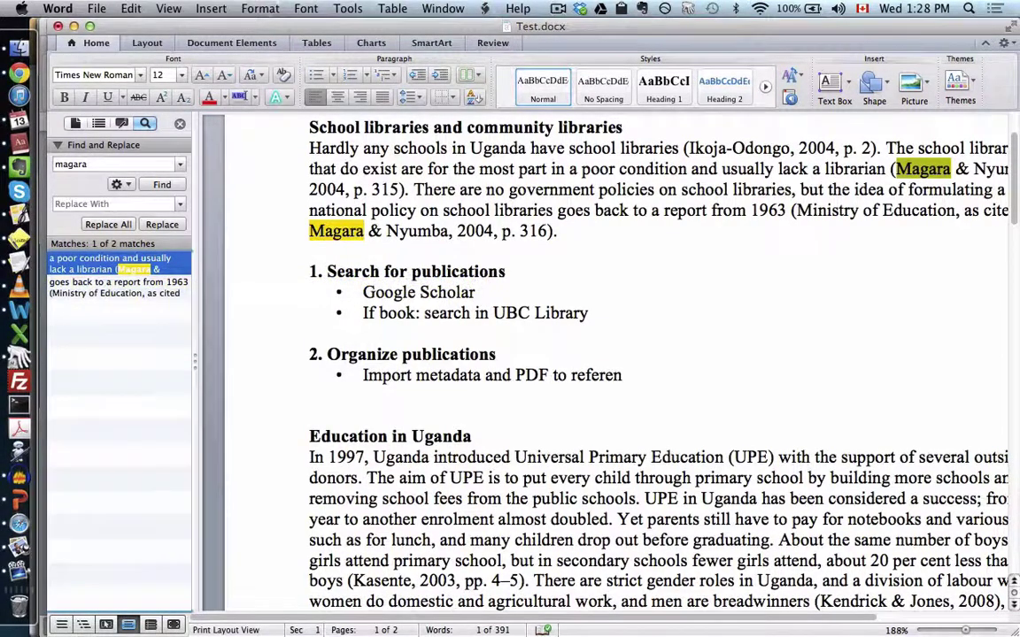
pyautogui.press('Escape')
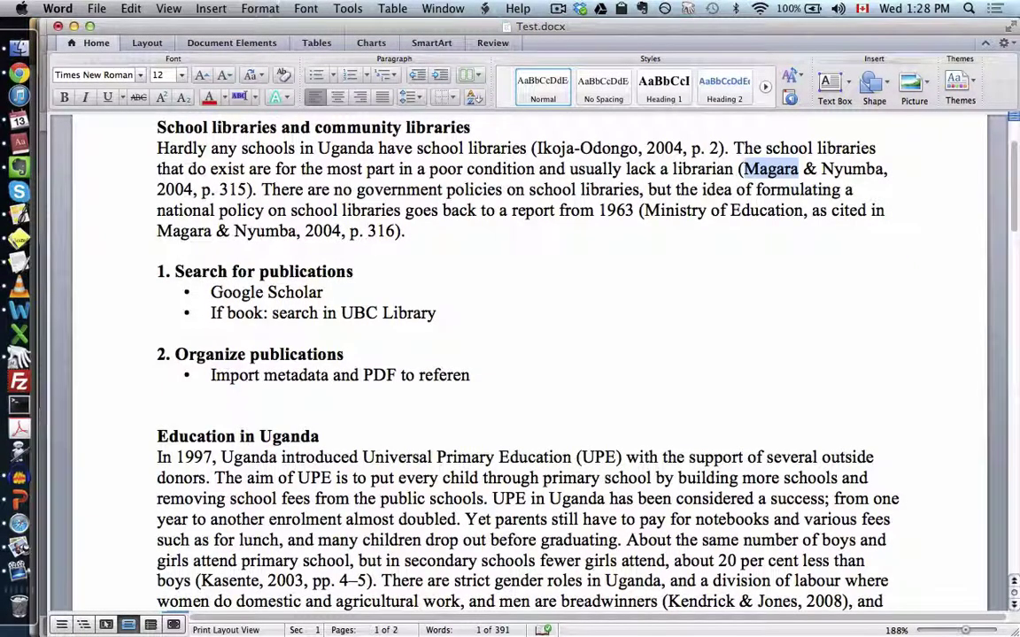
# - Place the cursor after the "1. Search for publications" heading and switch back to the Word search tips slide in PowerPoint
pyautogui.click(353, 272)
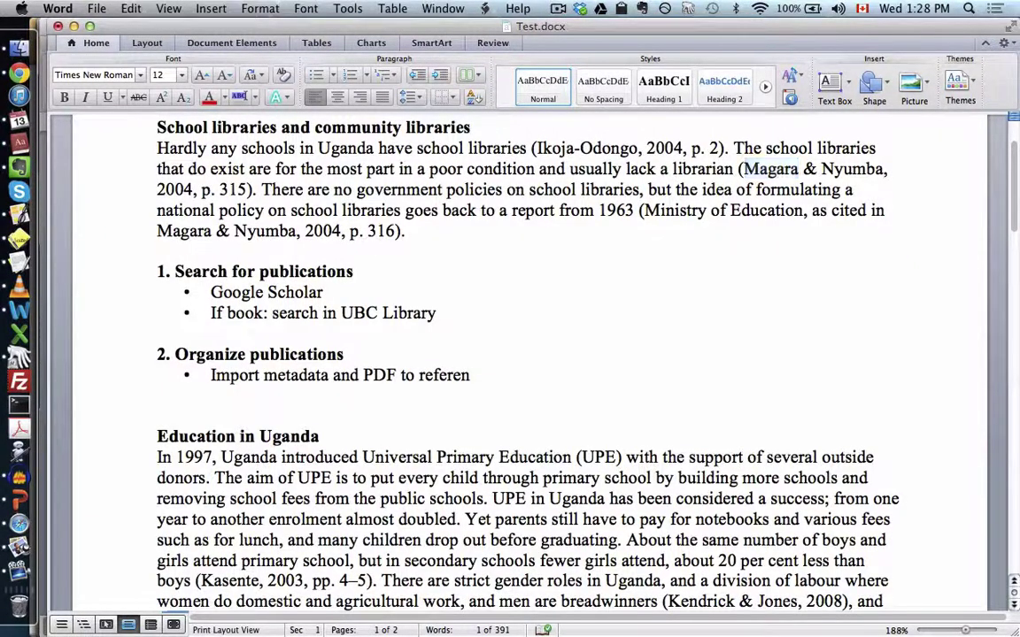
pyautogui.scroll(2, 531, 354)
pyautogui.press('super+Tab')
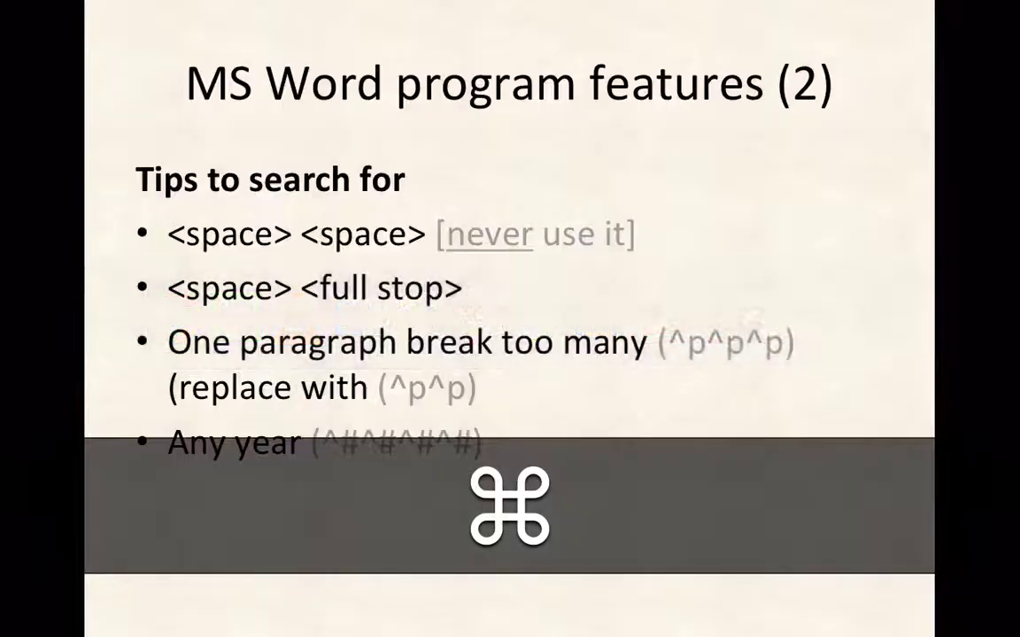